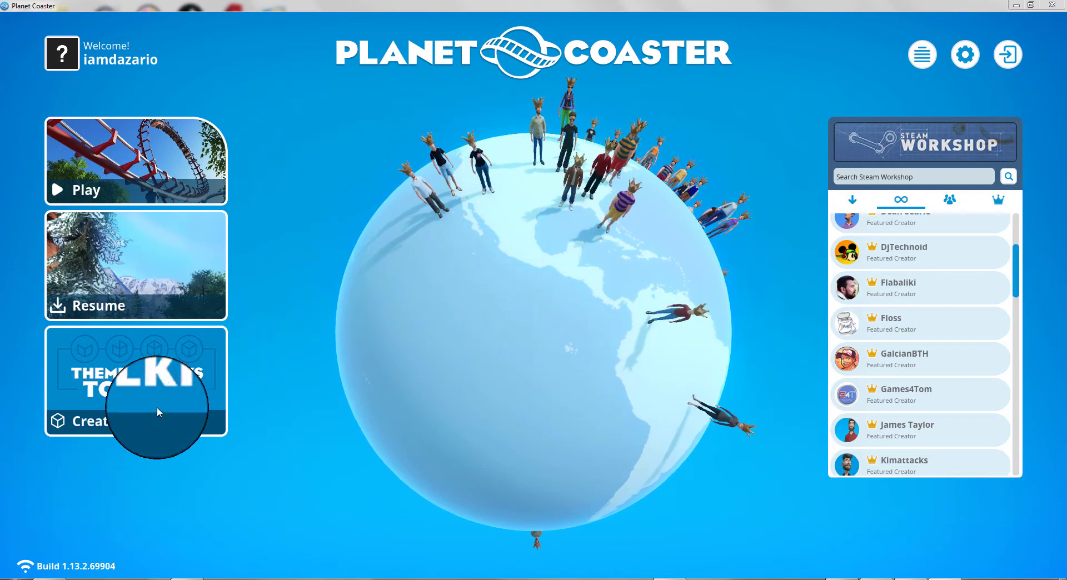
Close Planet Coaster and switch to Cinema 4D
{"action": "left_click", "coordinate": [1052, 6]}
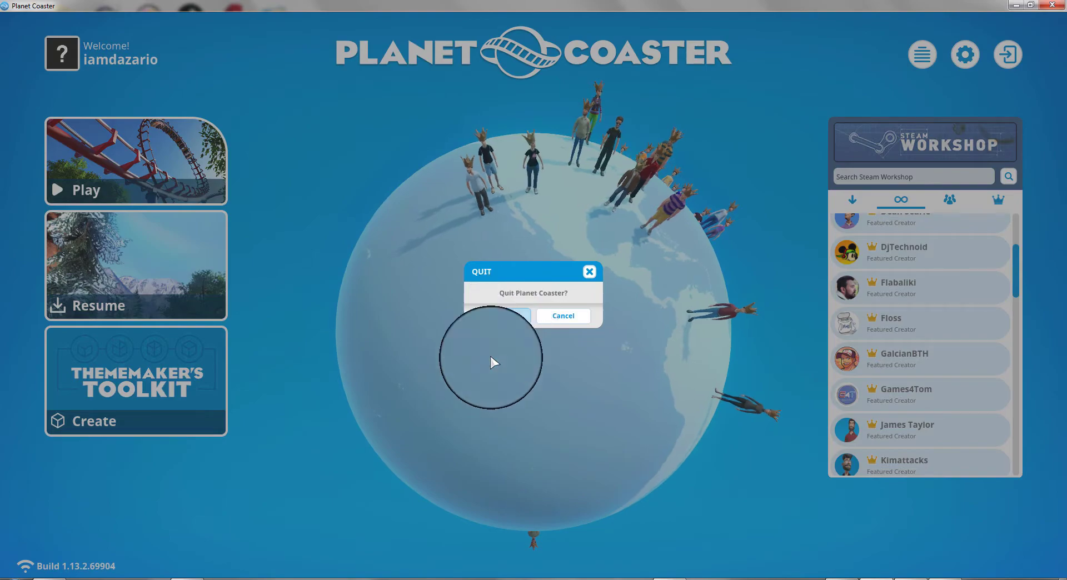
{"action": "left_click", "coordinate": [191, 567]}
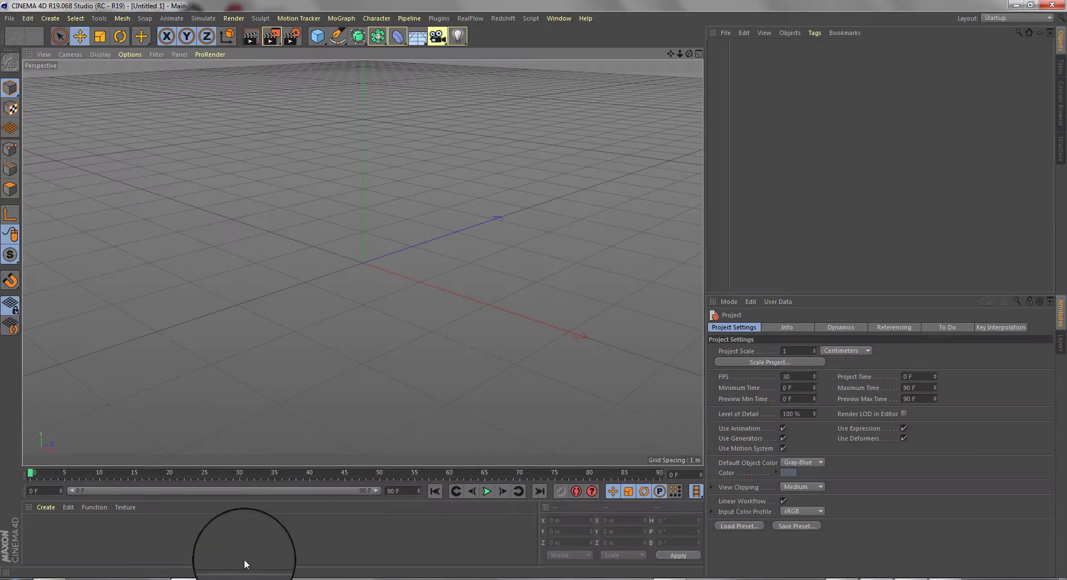
{"action": "left_click", "coordinate": [9, 19]}
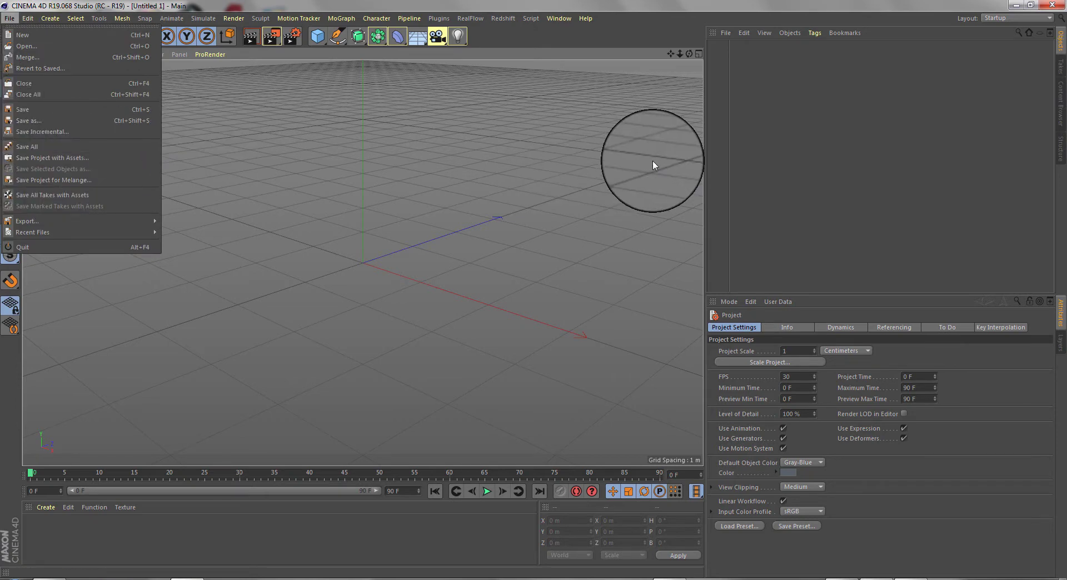
{"action": "left_click", "coordinate": [725, 160]}
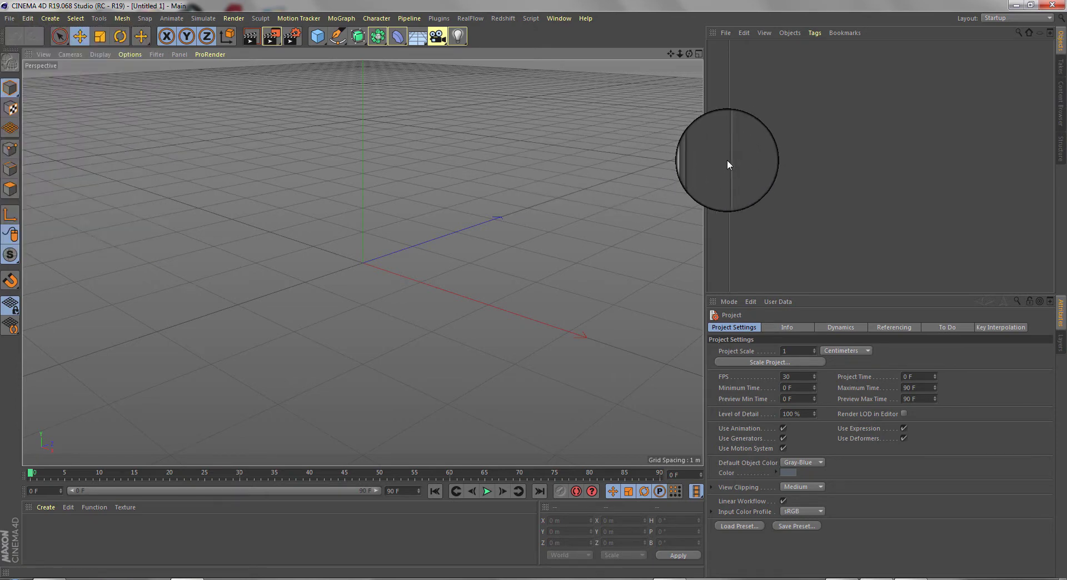
Widen the object name column in the object list and add a cube primitive to the scene
{"action": "left_click_drag", "start_coordinate": [729, 159], "coordinate": [888, 167]}
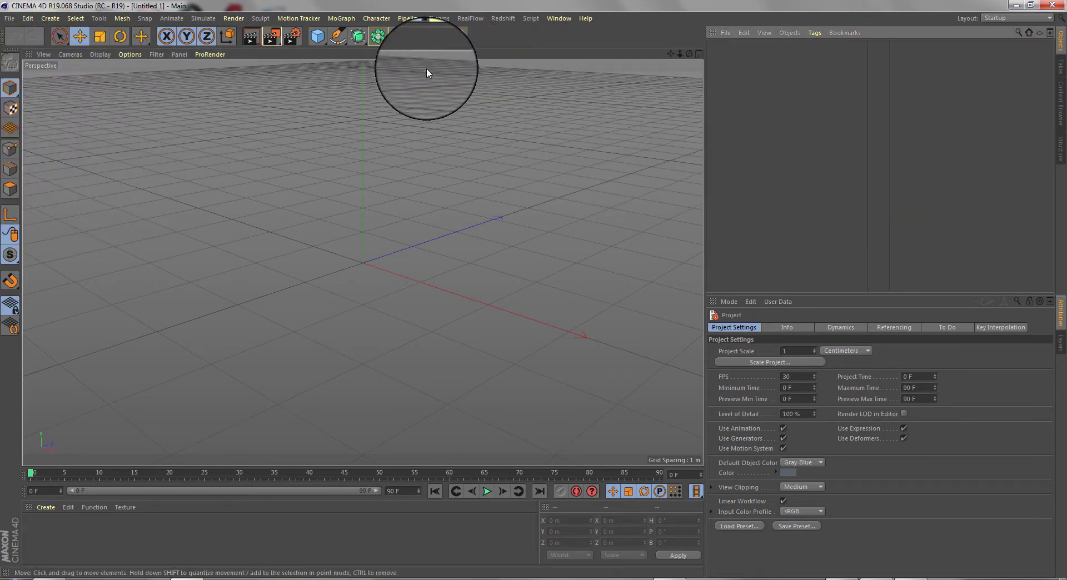
{"action": "left_click", "coordinate": [311, 36]}
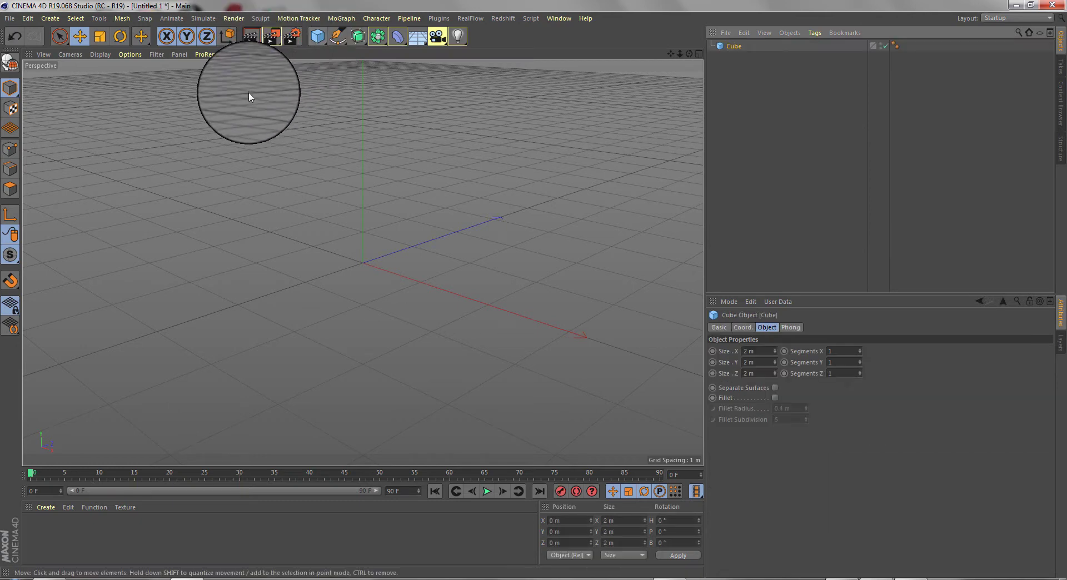
{"action": "left_click", "coordinate": [765, 352]}
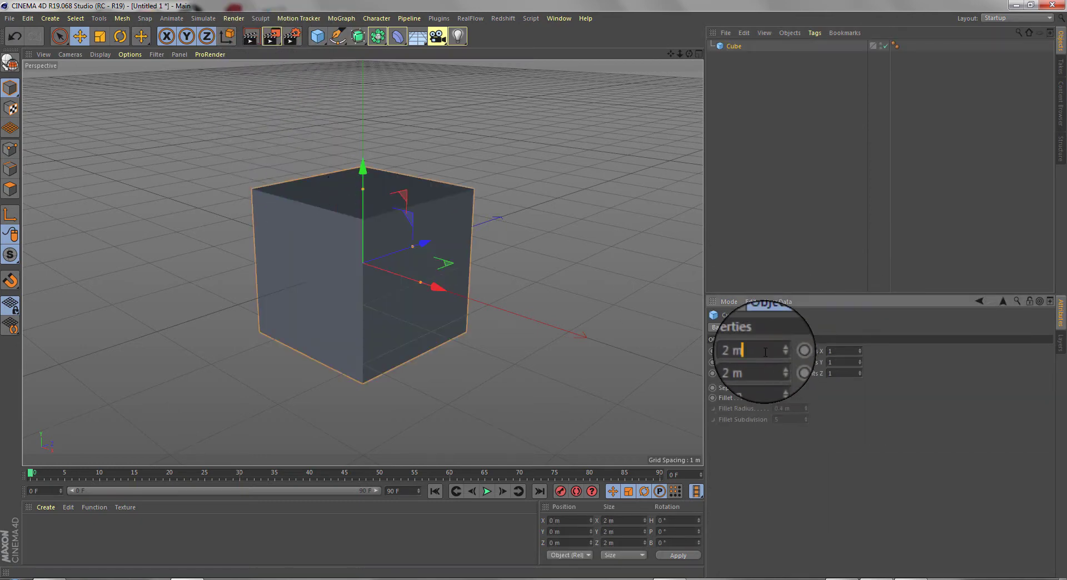
Check the Unit Display setting in the Units section of the program preferences
{"action": "left_click", "coordinate": [27, 18]}
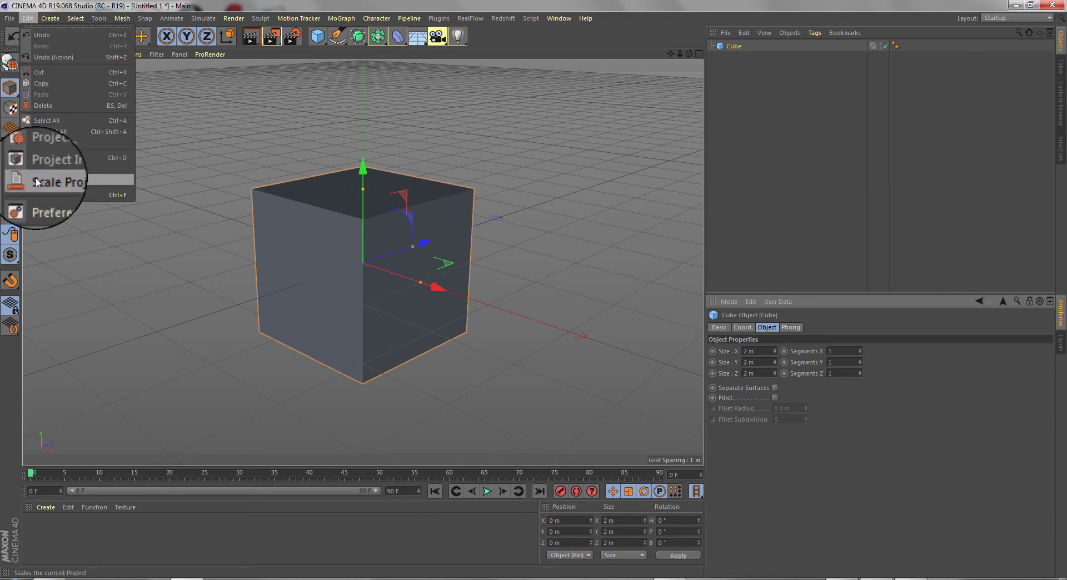
{"action": "left_click", "coordinate": [75, 207]}
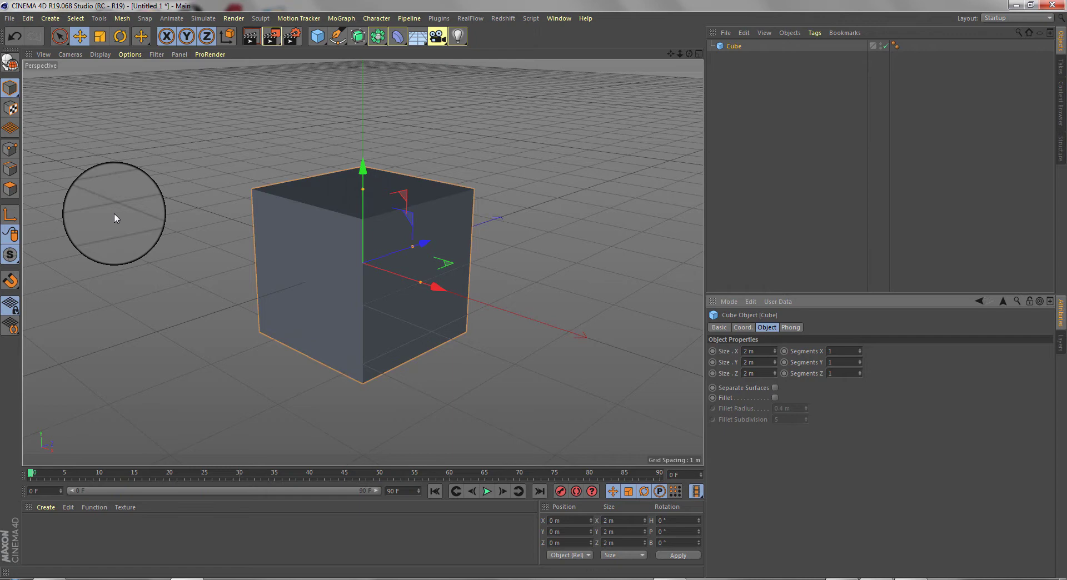
{"action": "key", "text": "ctrl+e"}
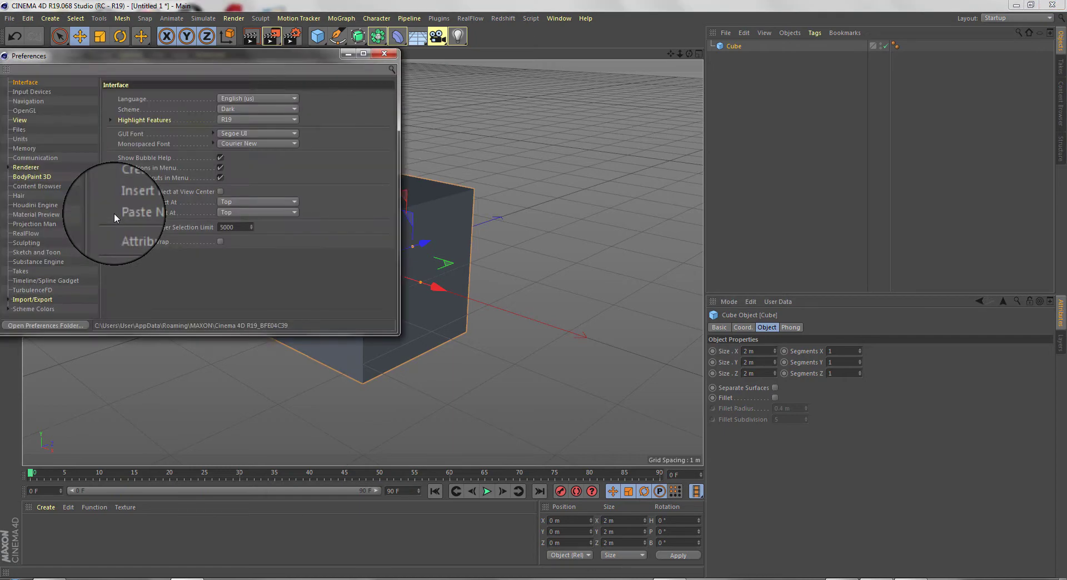
{"action": "left_click", "coordinate": [22, 120]}
{"action": "left_click", "coordinate": [23, 133]}
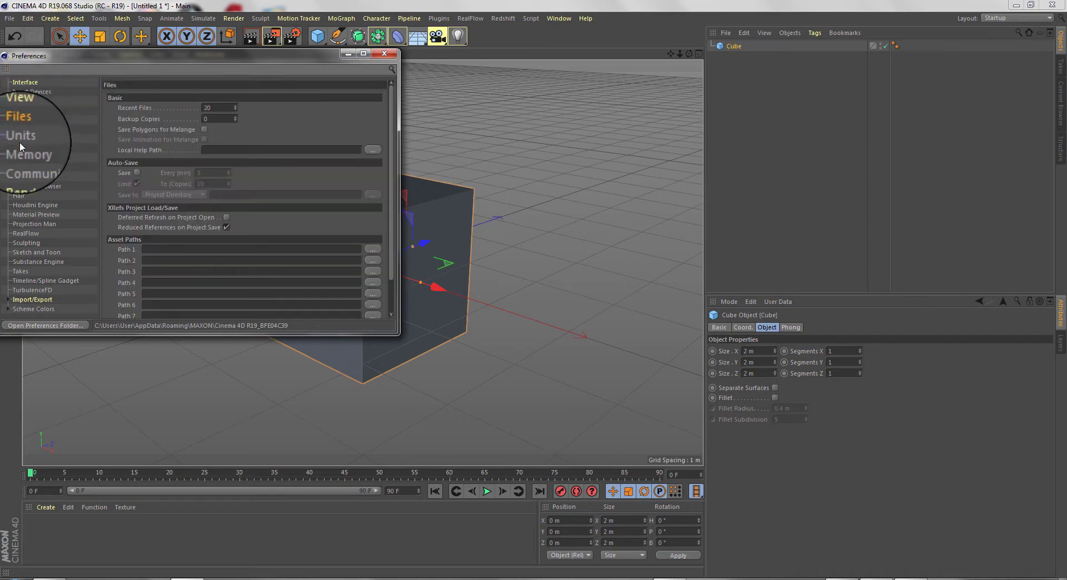
{"action": "left_click", "coordinate": [20, 139]}
{"action": "left_click", "coordinate": [238, 127]}
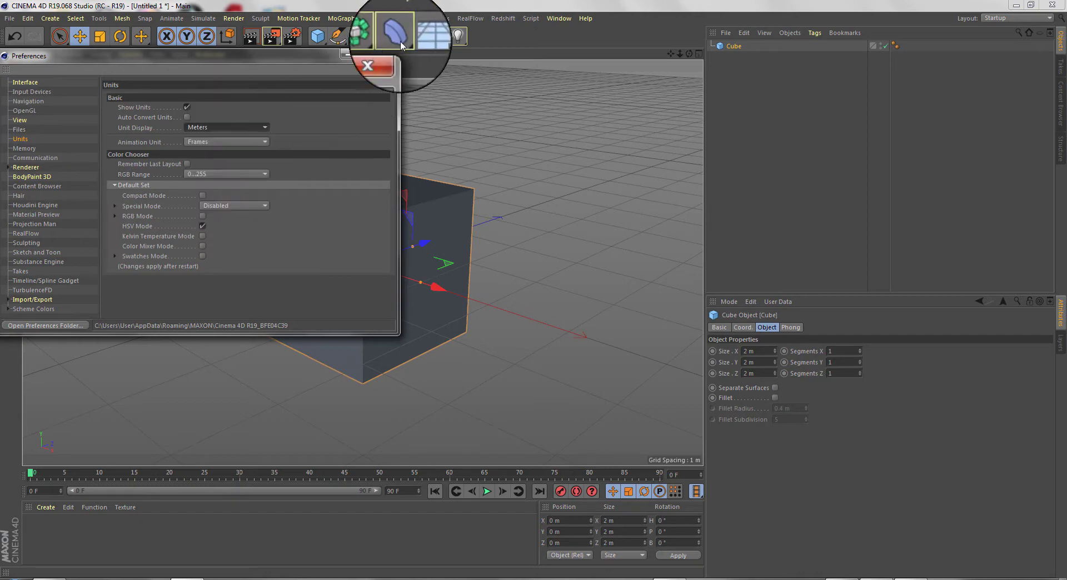
{"action": "left_click", "coordinate": [388, 54]}
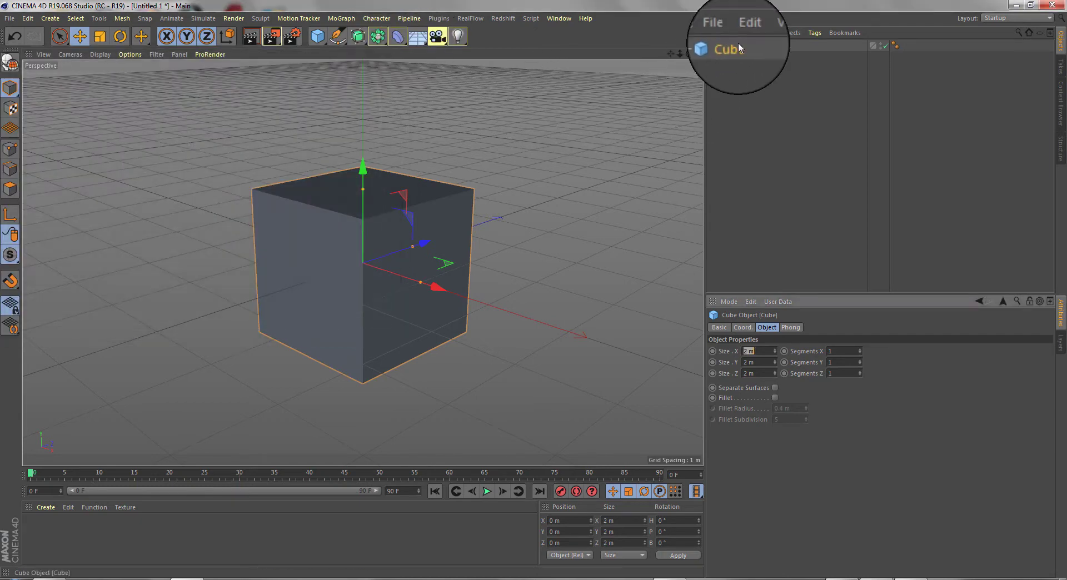
Convert the cube primitive into an editable polygon object
{"action": "left_click", "coordinate": [735, 70]}
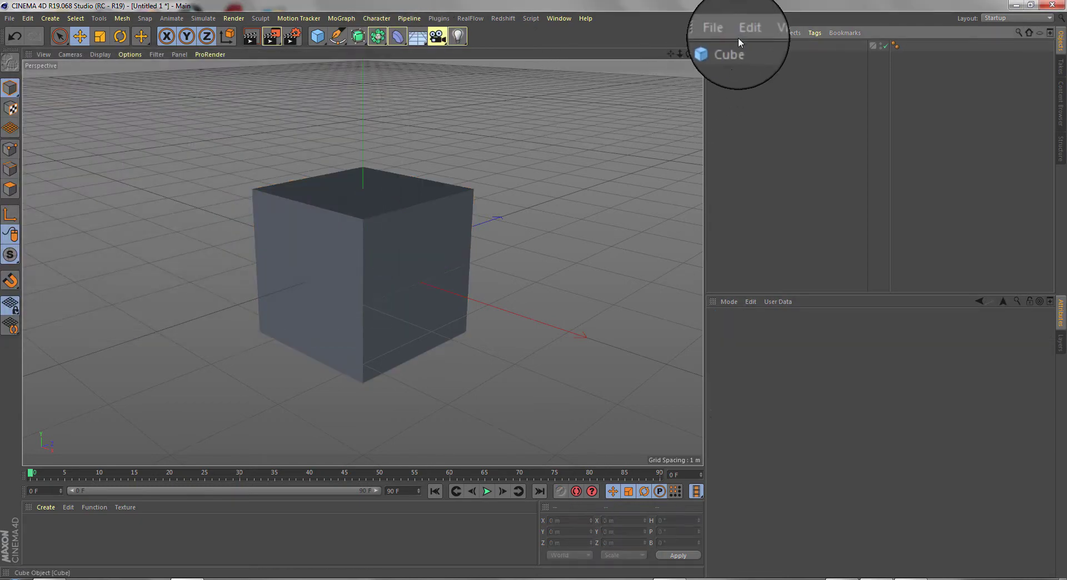
{"action": "left_click", "coordinate": [734, 46]}
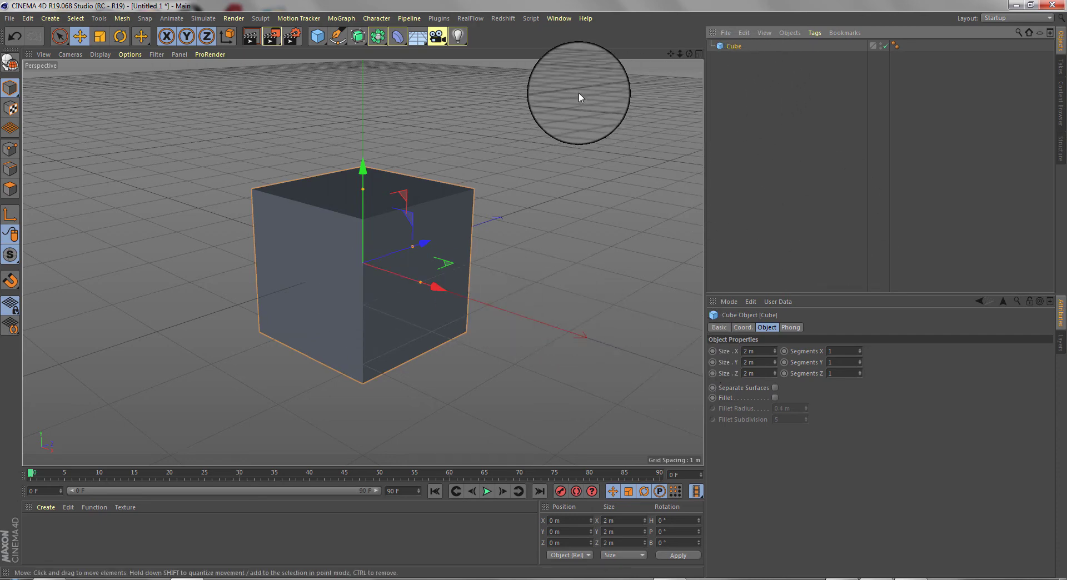
{"action": "left_click", "coordinate": [5, 62]}
{"action": "left_click", "coordinate": [739, 56]}
{"action": "left_click", "coordinate": [736, 48]}
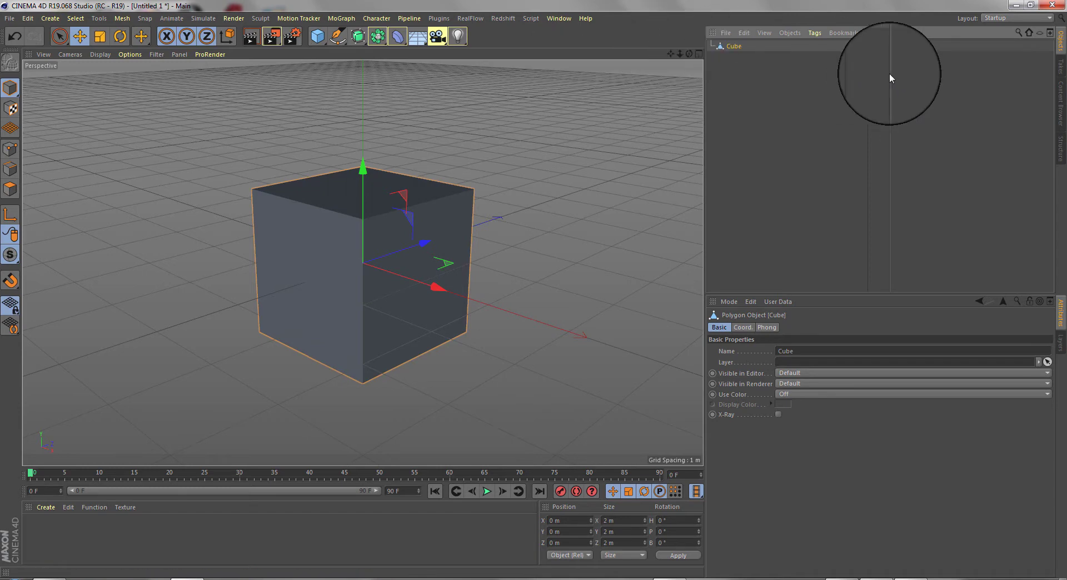
Hide the cube in both the editor and the renderer
{"action": "left_click", "coordinate": [881, 44]}
{"action": "left_click", "coordinate": [880, 43]}
{"action": "left_click", "coordinate": [879, 47]}
{"action": "left_click", "coordinate": [879, 48]}
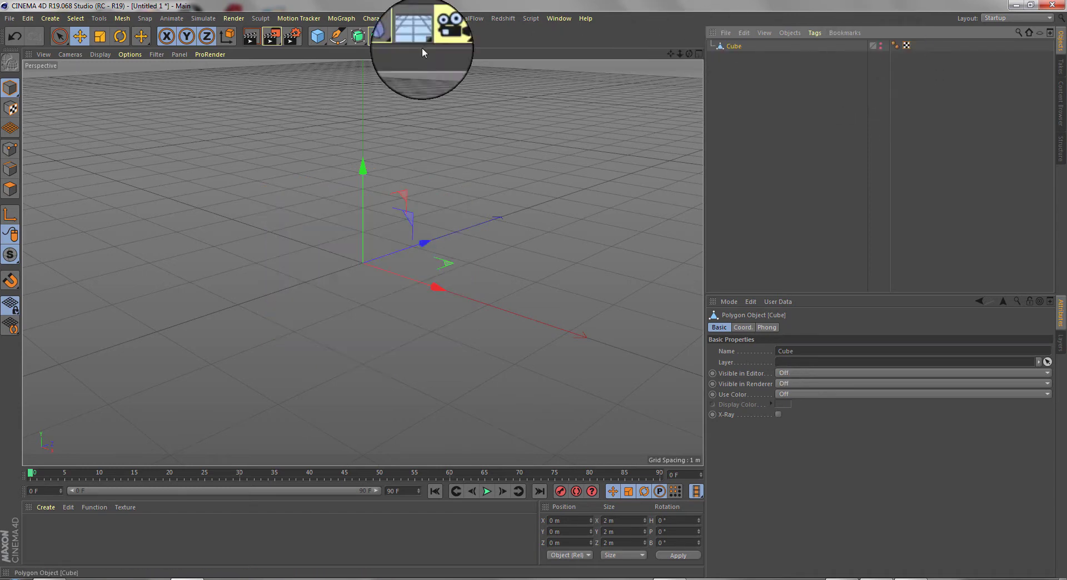
Set the render output size to 256 by 256 pixels
{"action": "left_click", "coordinate": [290, 36]}
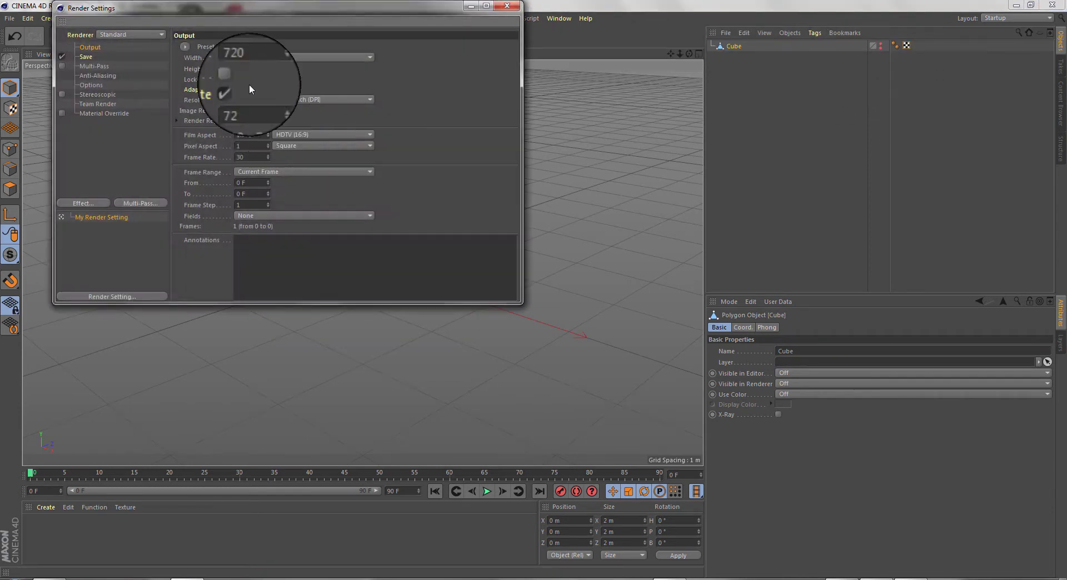
{"action": "left_click", "coordinate": [261, 57]}
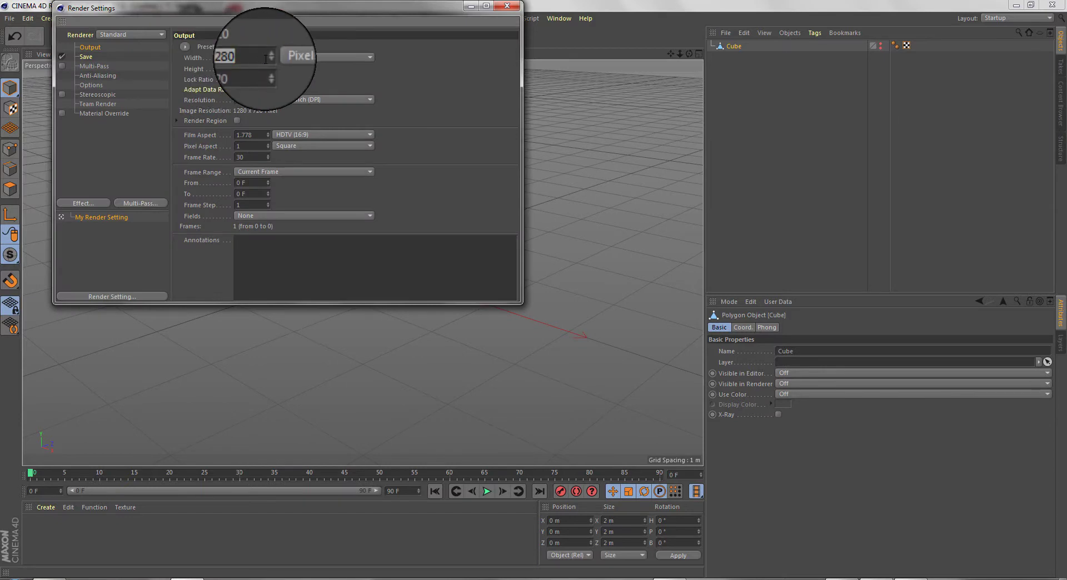
{"action": "type", "text": "256"}
{"action": "key", "text": "Tab"}
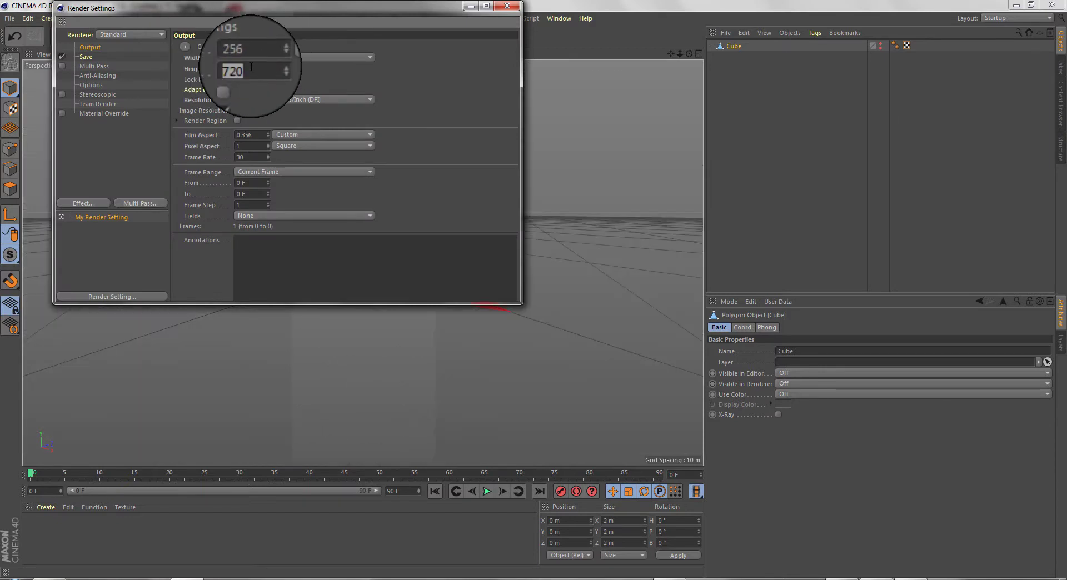
{"action": "key", "text": "Return"}
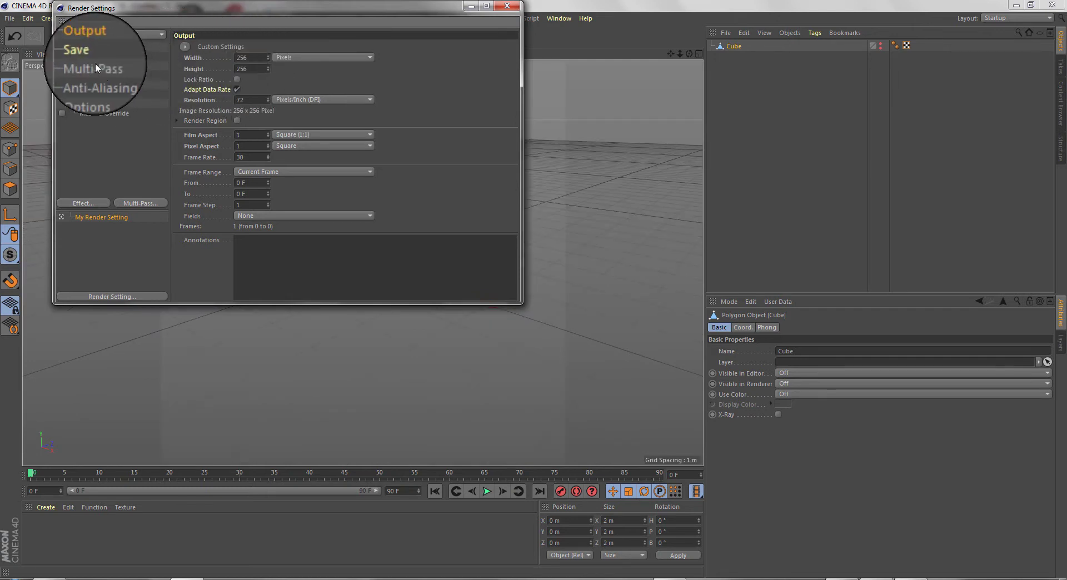
{"action": "left_click", "coordinate": [507, 6]}
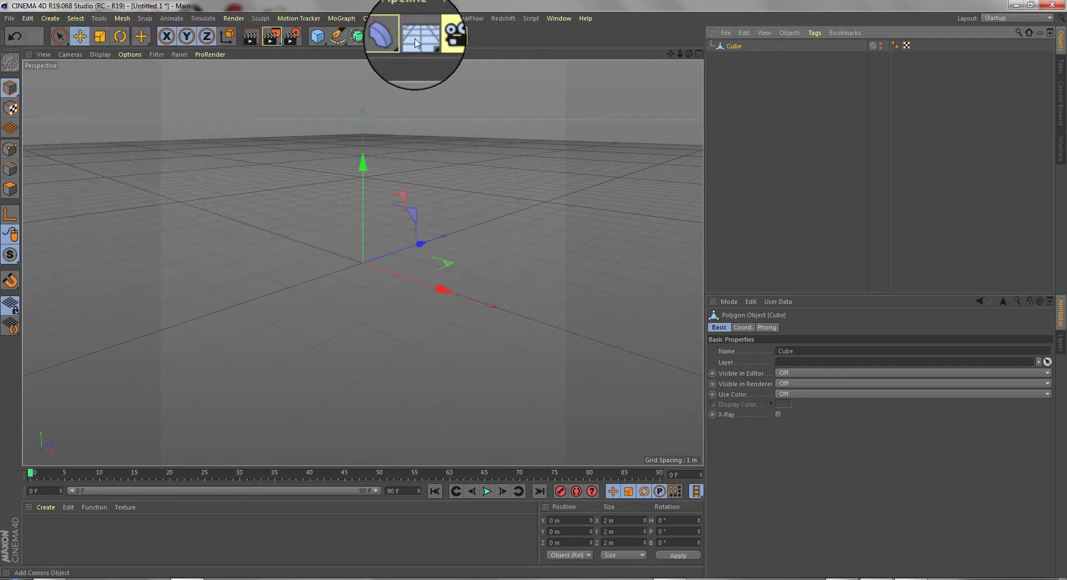
Add a Foreground object to the scene and create three new materials
{"action": "left_click_drag", "start_coordinate": [418, 39], "coordinate": [459, 115]}
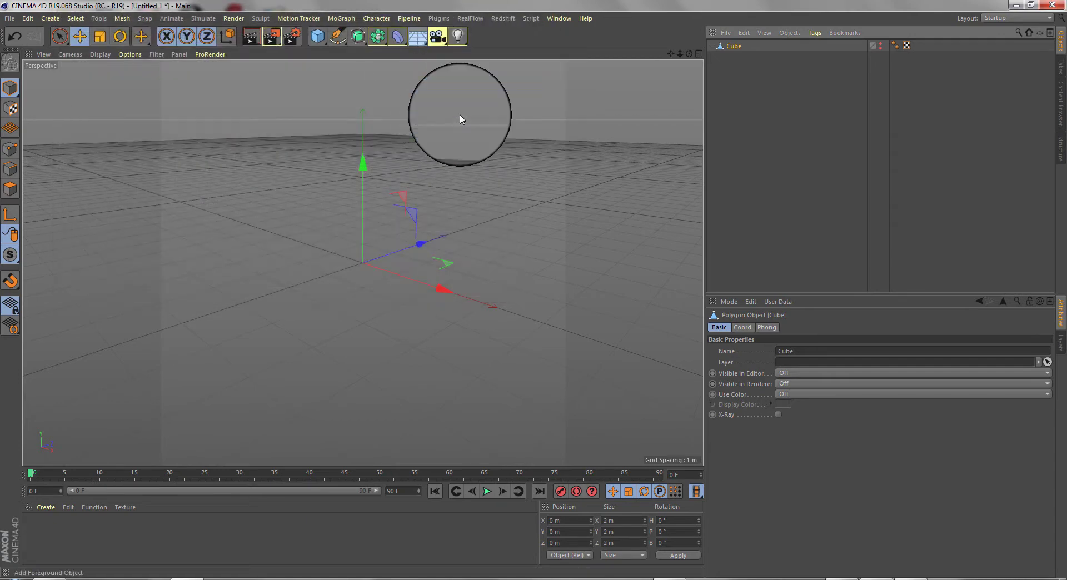
{"action": "double_click", "coordinate": [195, 545]}
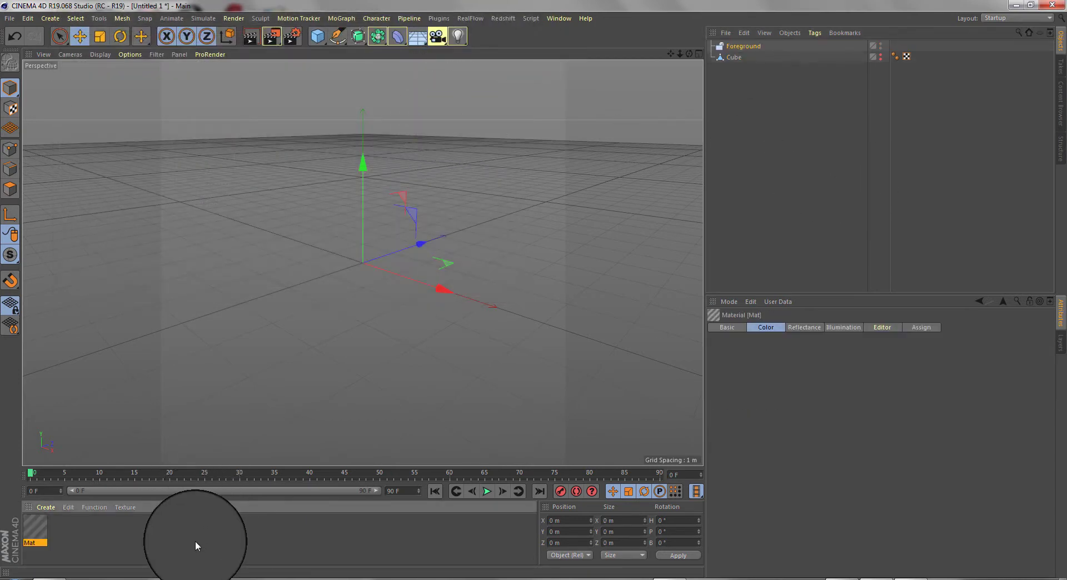
{"action": "double_click", "coordinate": [195, 541]}
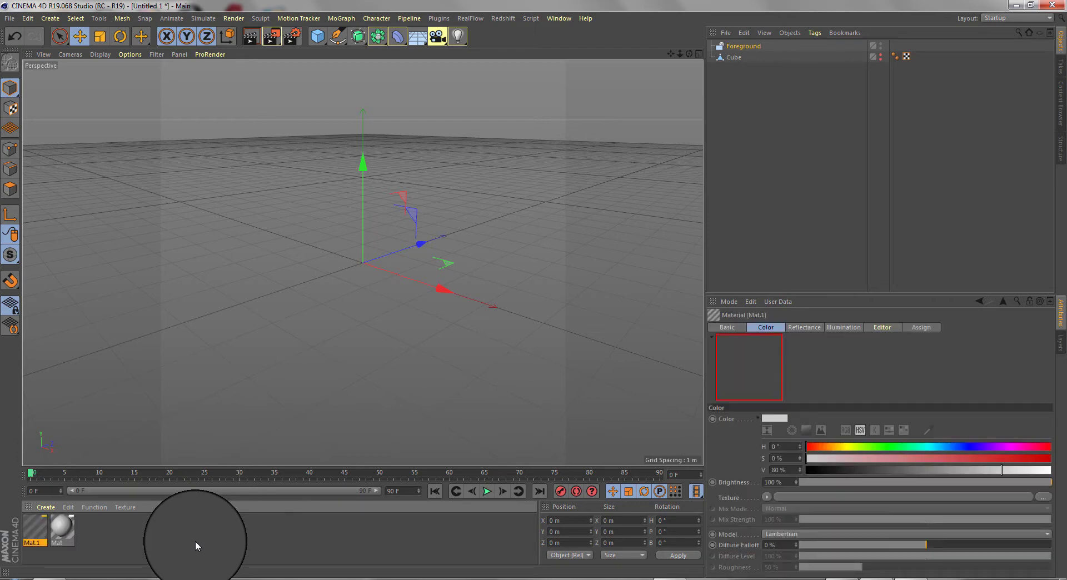
{"action": "double_click", "coordinate": [195, 541]}
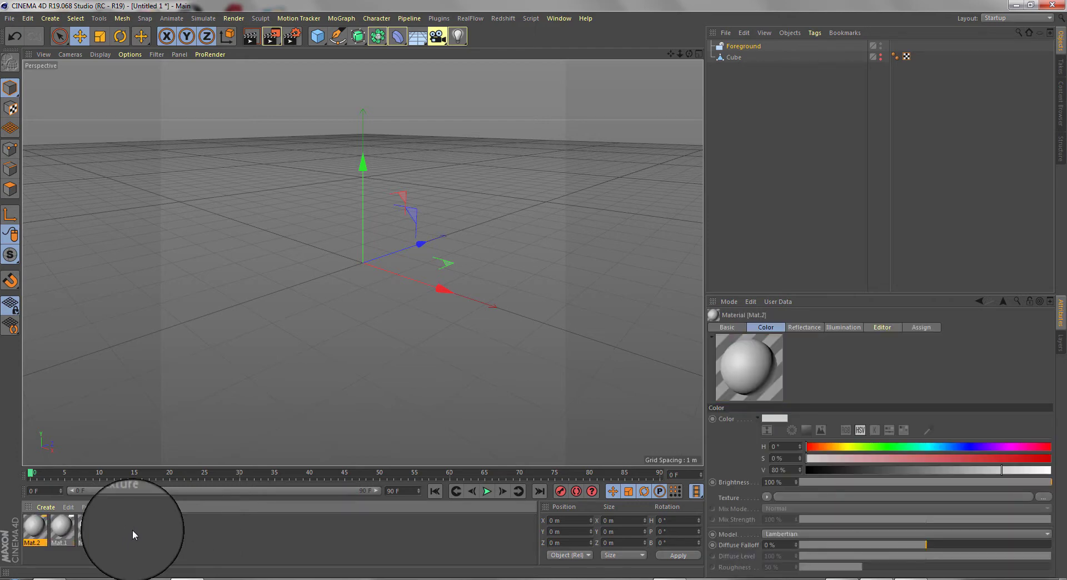
Make Mat a pure white luminance material by enabling Luminance and disabling Color and Reflectance
{"action": "double_click", "coordinate": [93, 528]}
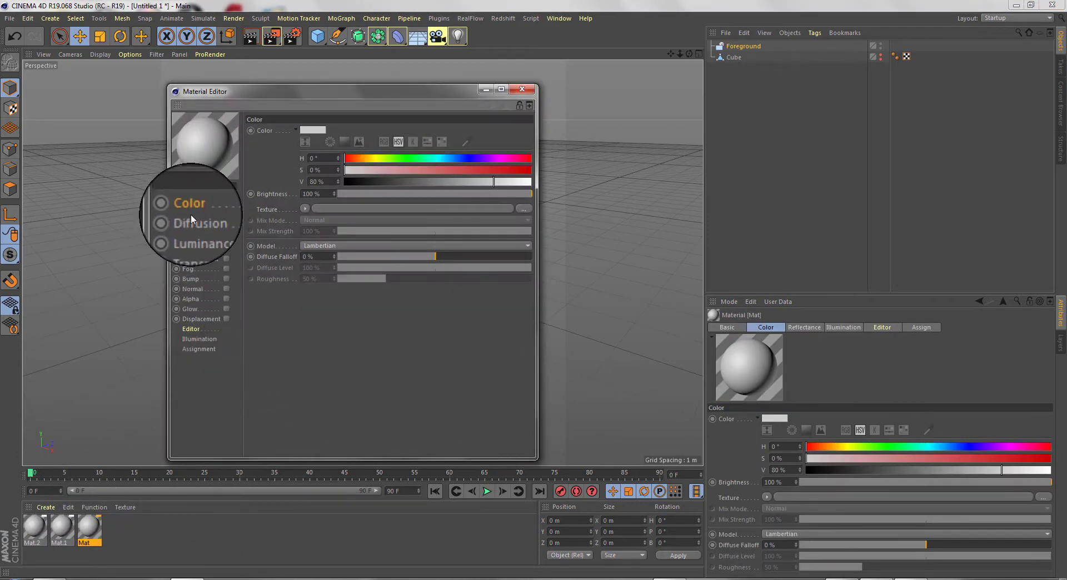
{"action": "left_click", "coordinate": [228, 209]}
{"action": "left_click", "coordinate": [226, 230]}
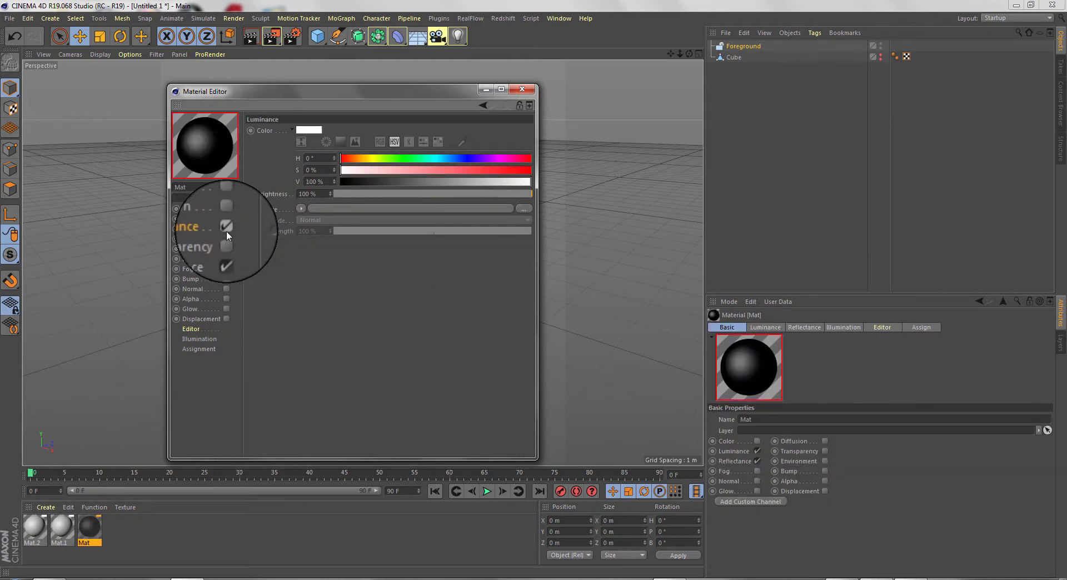
{"action": "left_click", "coordinate": [226, 249]}
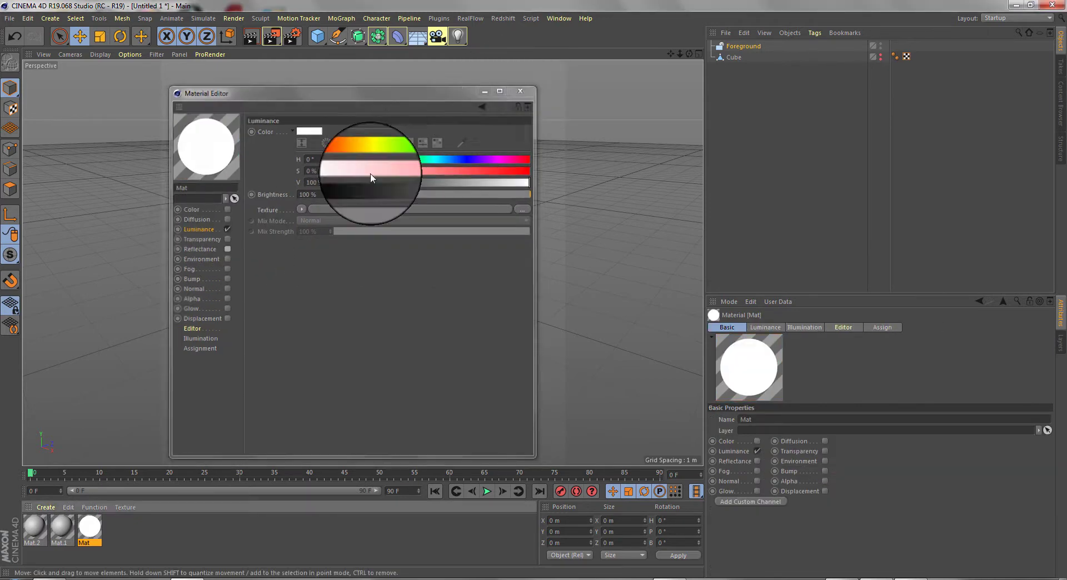
{"action": "left_click", "coordinate": [521, 90]}
Make Mat.1 plain black by leaving its Color, Luminance and Reflectance channels all disabled
{"action": "double_click", "coordinate": [71, 525]}
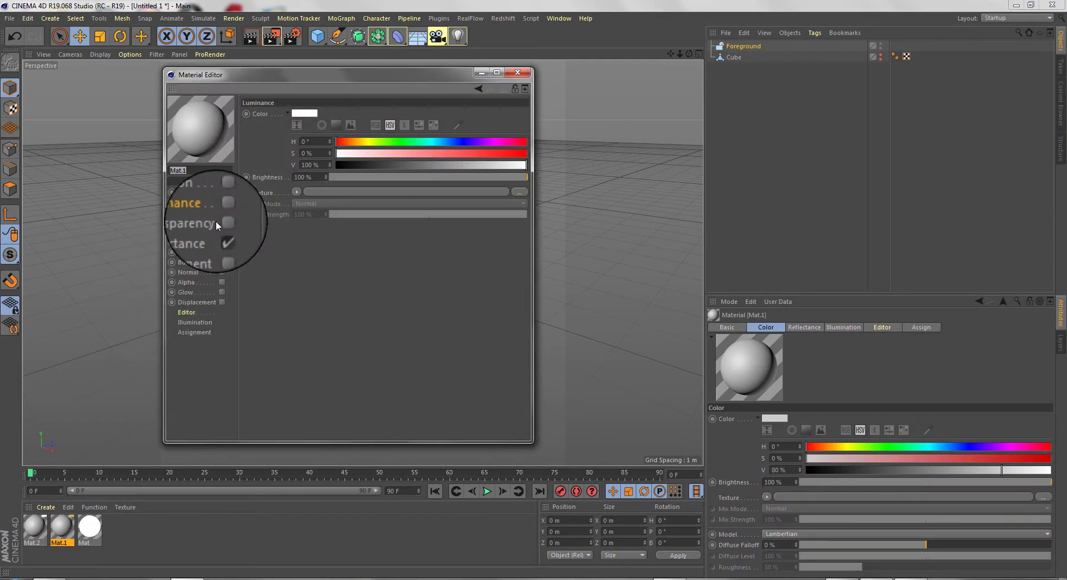
{"action": "left_click", "coordinate": [222, 212]}
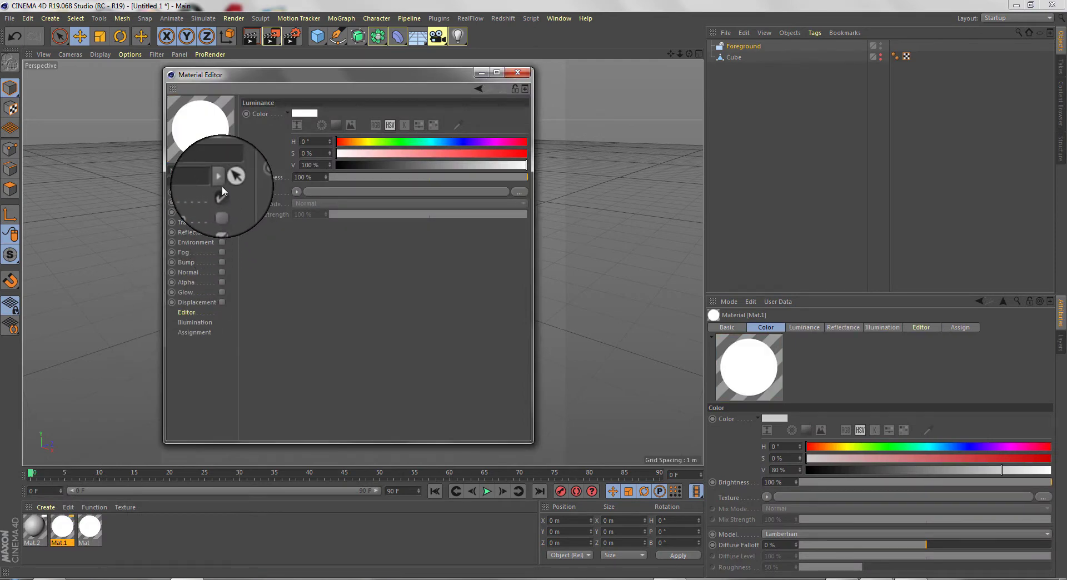
{"action": "left_click", "coordinate": [222, 191]}
{"action": "left_click", "coordinate": [224, 213]}
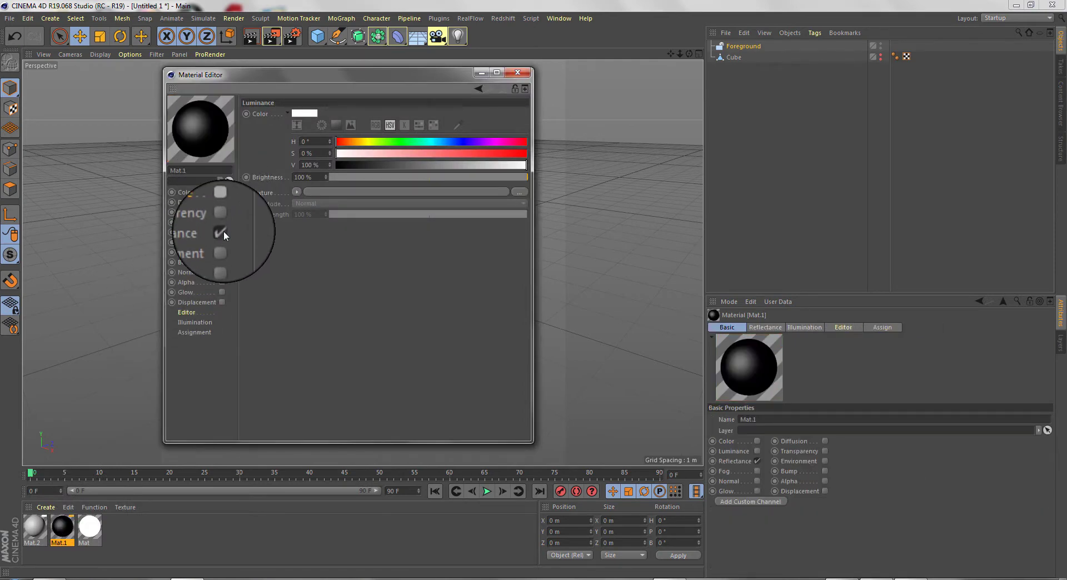
{"action": "left_click", "coordinate": [224, 232]}
{"action": "left_click", "coordinate": [518, 73]}
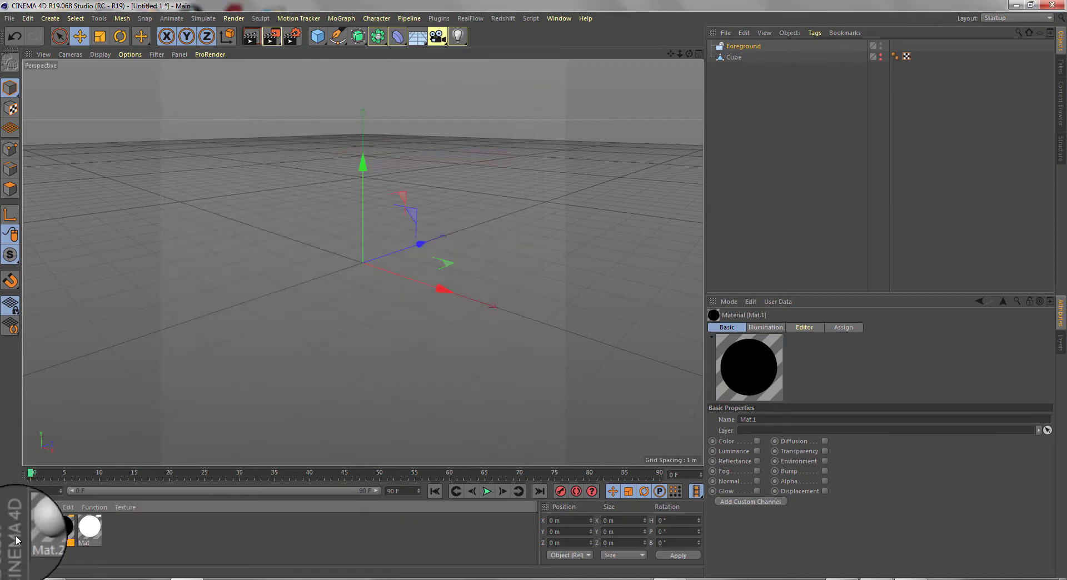
Make Mat.2 a flat mid-grey material by disabling Reflectance and setting its Color value (V) to 50%
{"action": "double_click", "coordinate": [35, 528]}
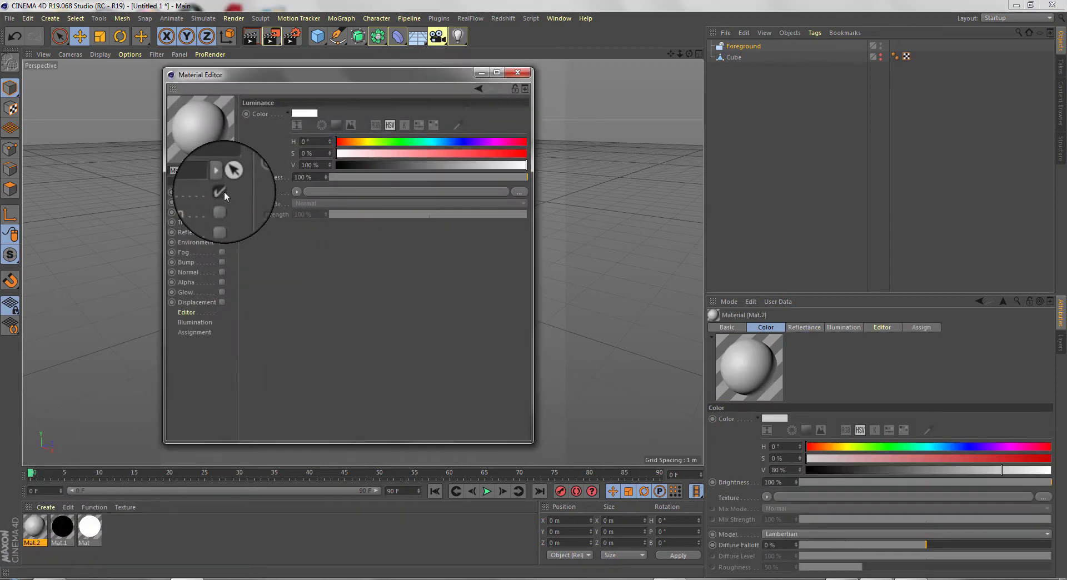
{"action": "left_click", "coordinate": [224, 232]}
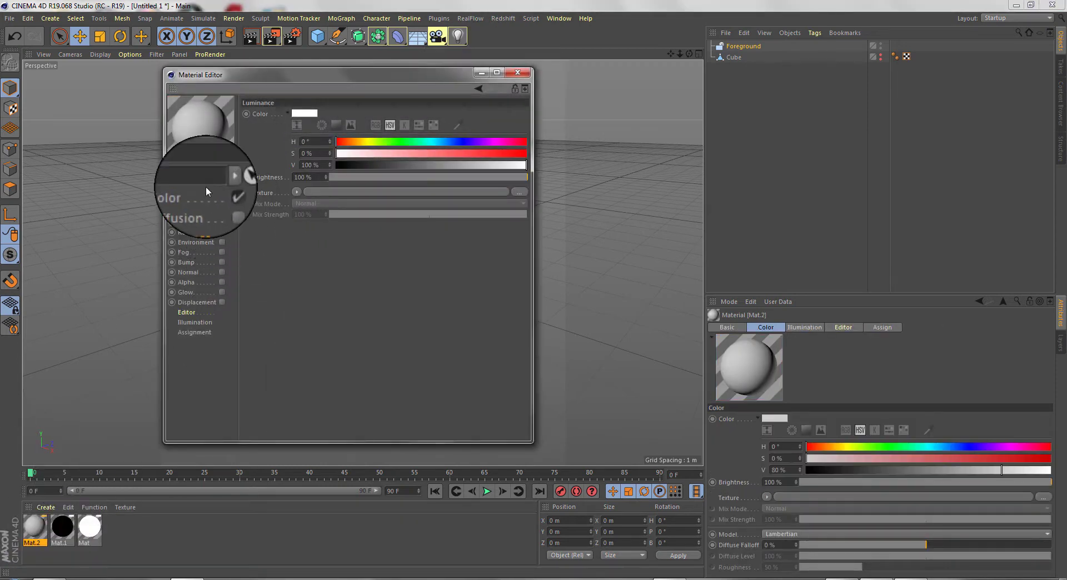
{"action": "left_click", "coordinate": [199, 193]}
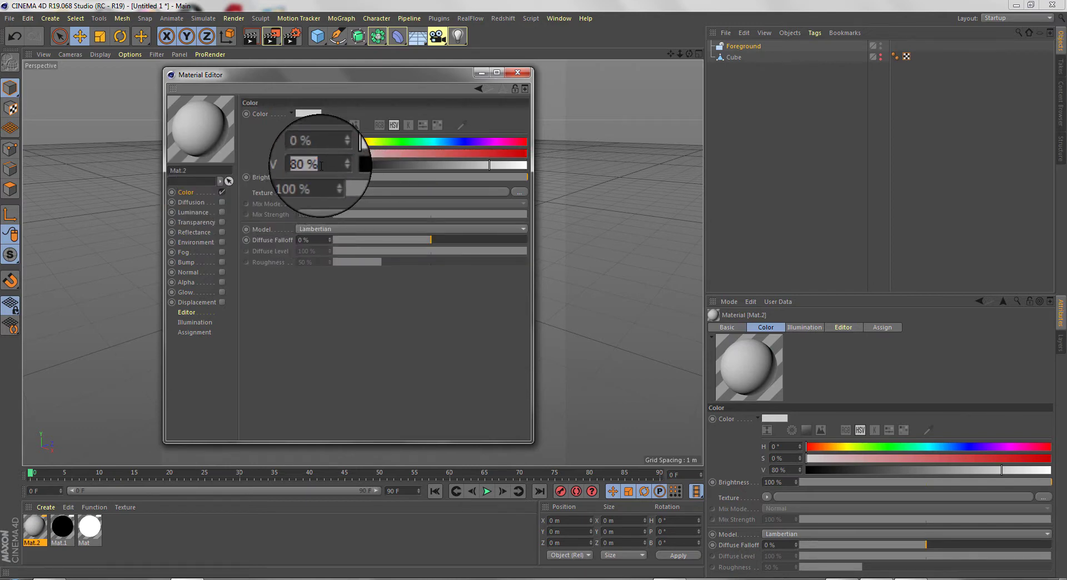
{"action": "left_click", "coordinate": [321, 166]}
{"action": "type", "text": "50"}
{"action": "key", "text": "Return"}
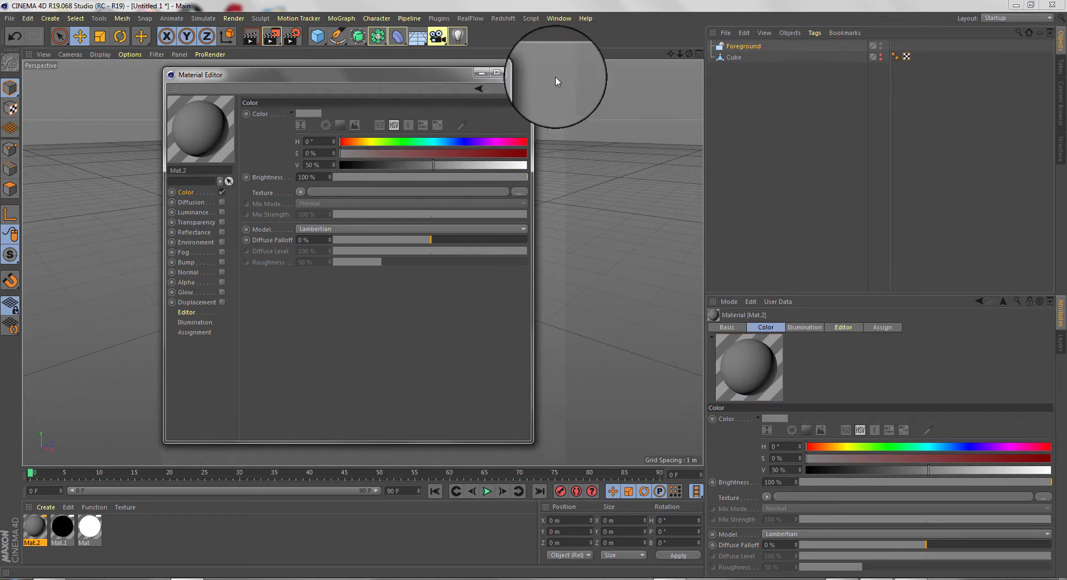
{"action": "left_click", "coordinate": [528, 74]}
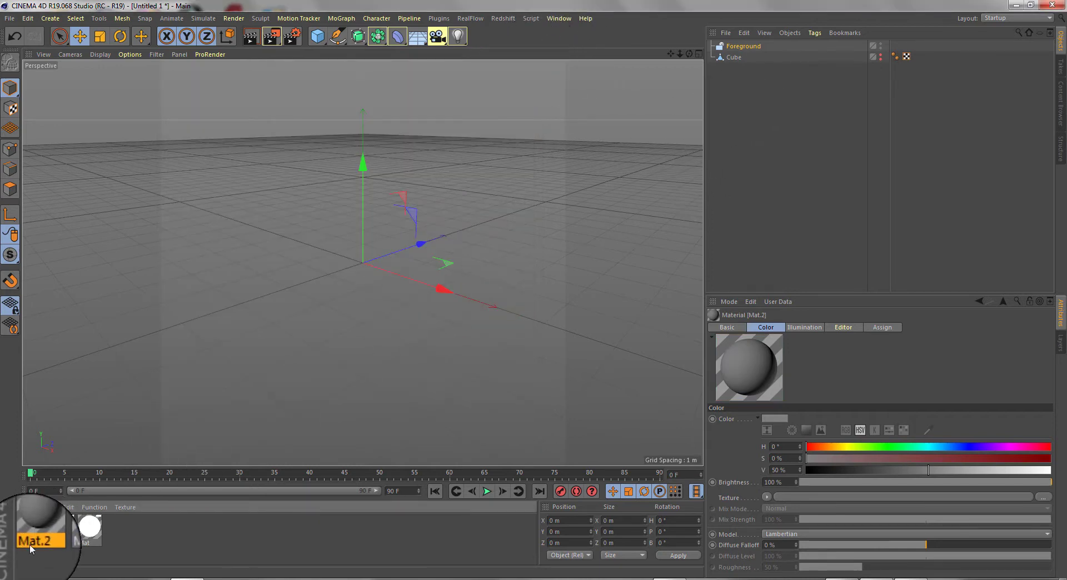
Rename the grey, black and white materials to Cube, matching the cube object's name
{"action": "double_click", "coordinate": [723, 47]}
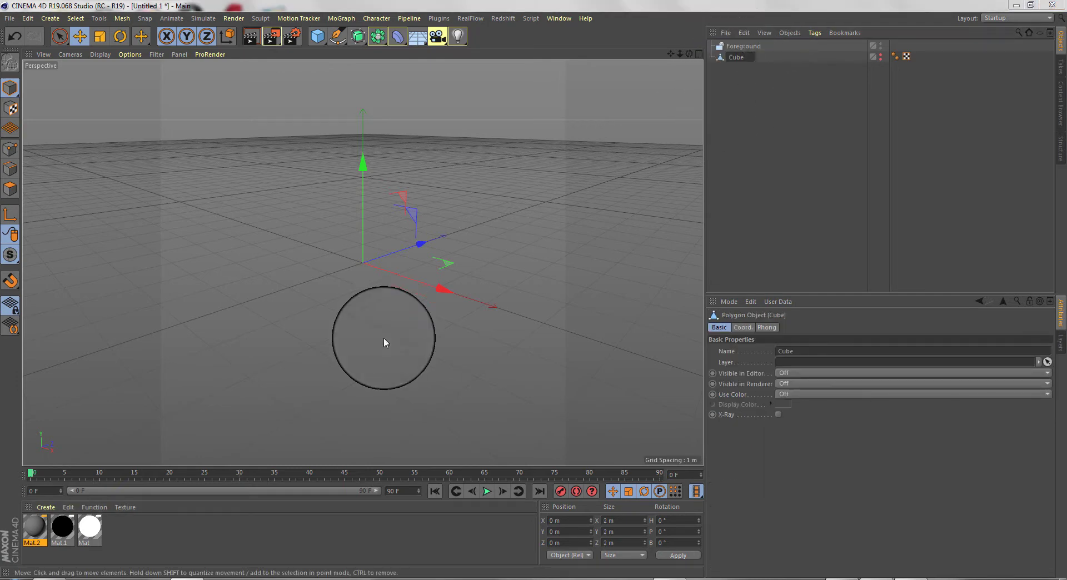
{"action": "double_click", "coordinate": [35, 538]}
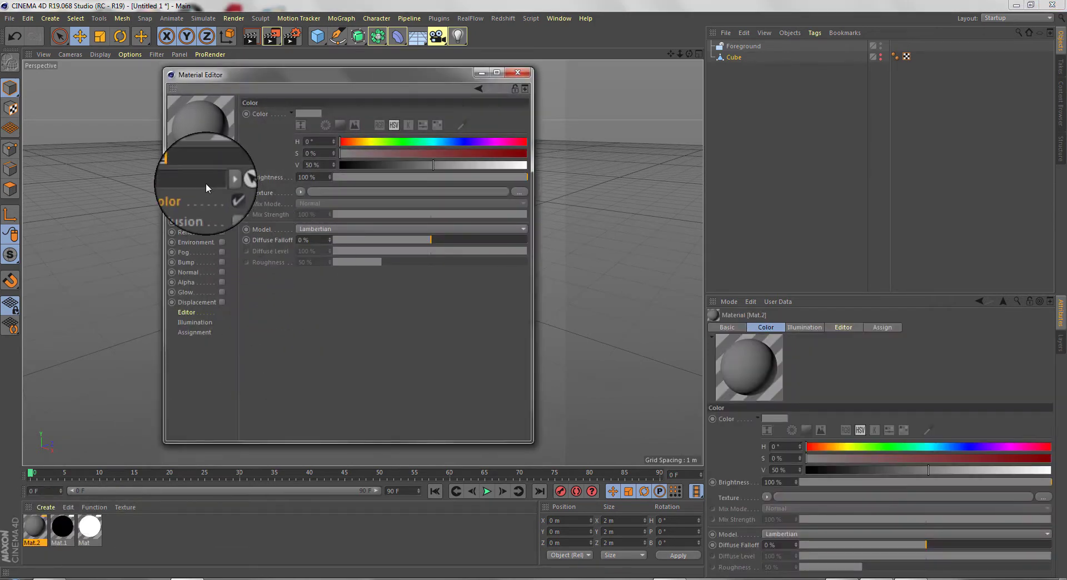
{"action": "left_click", "coordinate": [205, 175]}
{"action": "type", "text": "Cube"}
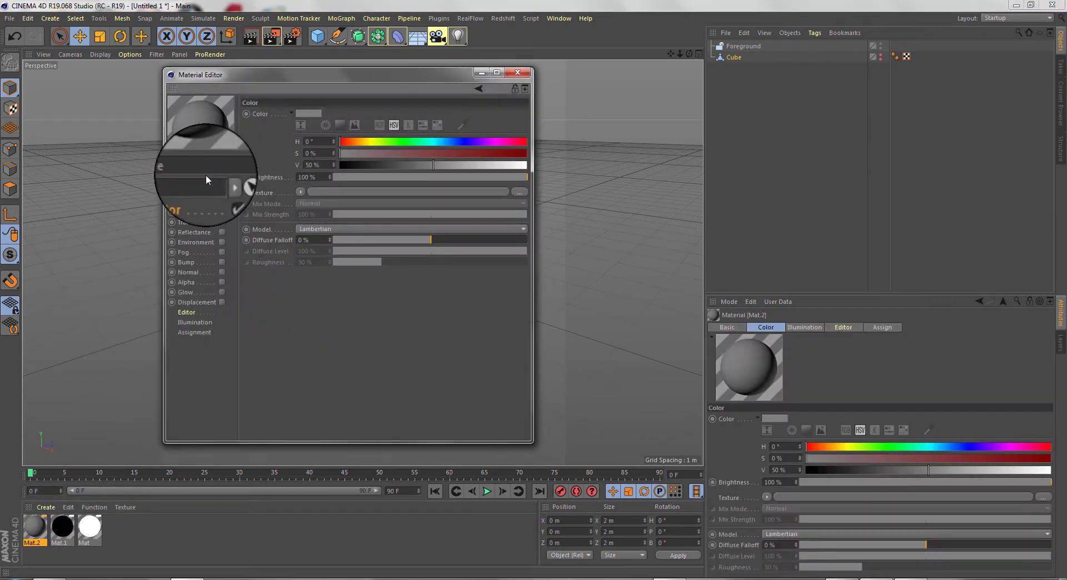
{"action": "left_click", "coordinate": [337, 331]}
{"action": "left_click", "coordinate": [63, 529]}
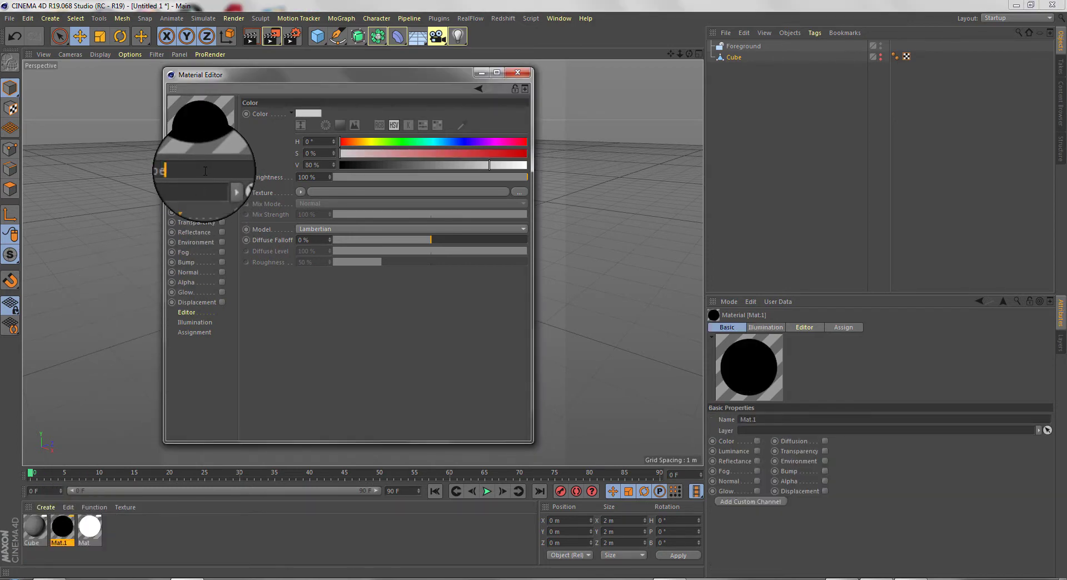
{"action": "left_click", "coordinate": [89, 527]}
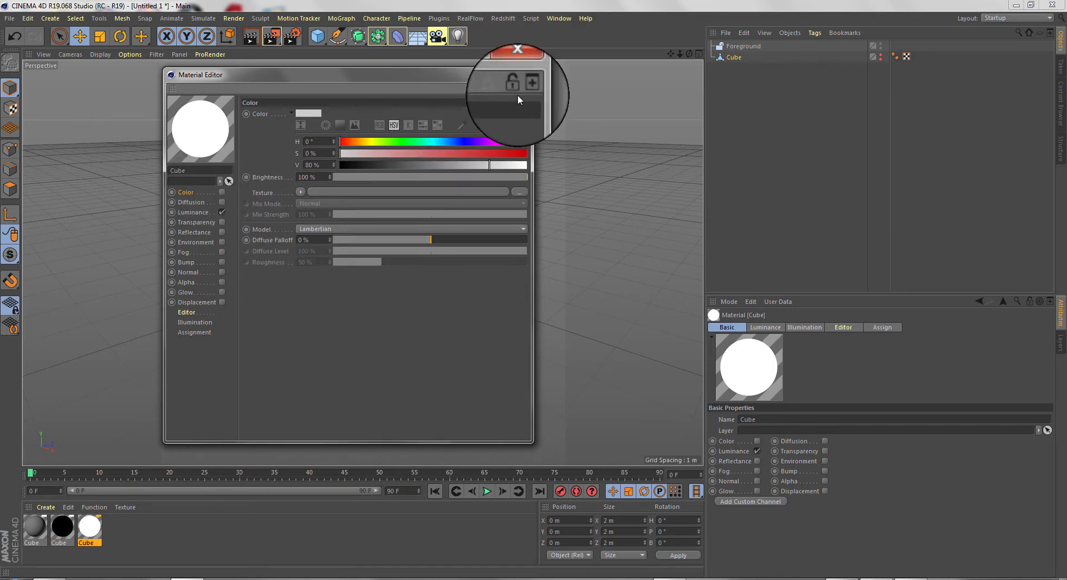
{"action": "left_click", "coordinate": [521, 73]}
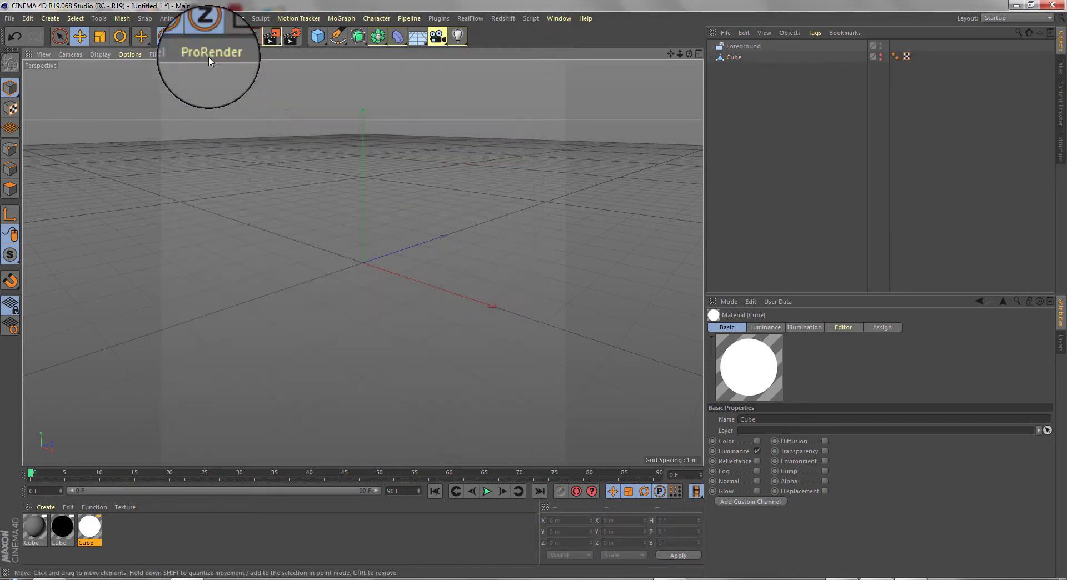
Set the saved image format to PNG in the render settings
{"action": "left_click", "coordinate": [299, 32]}
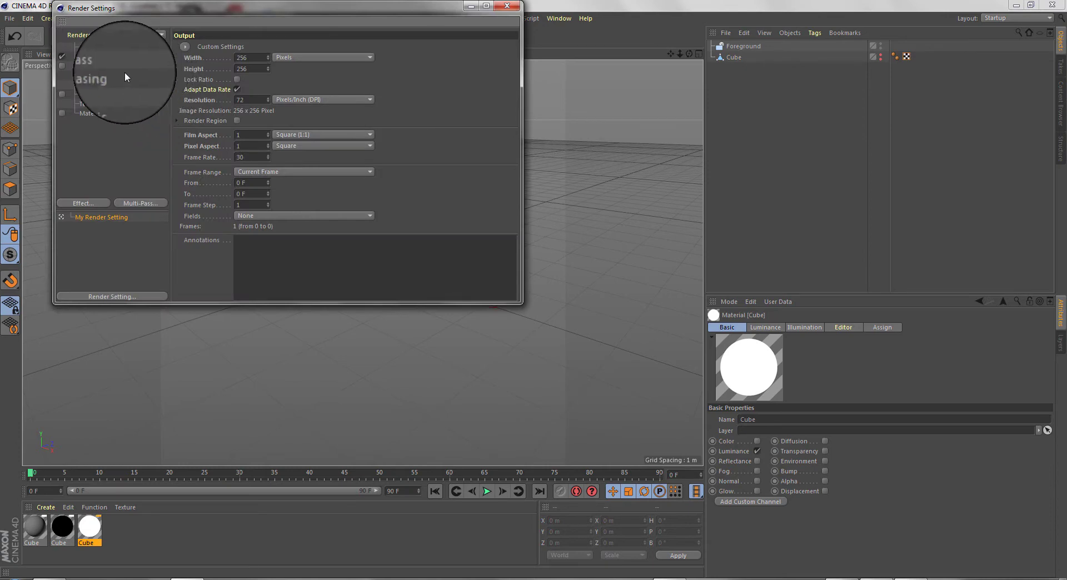
{"action": "left_click", "coordinate": [88, 55]}
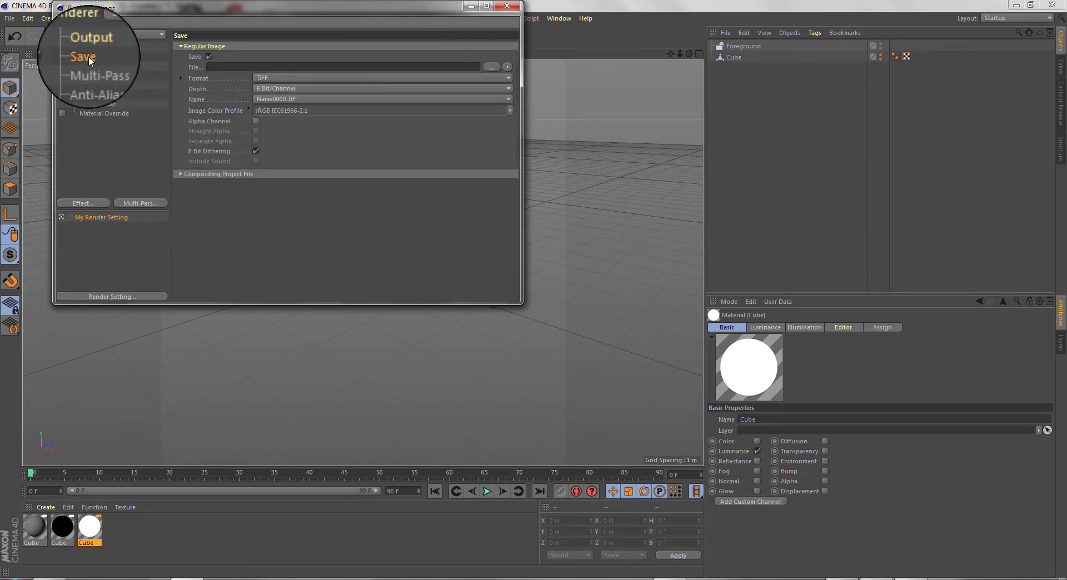
{"action": "left_click", "coordinate": [318, 80]}
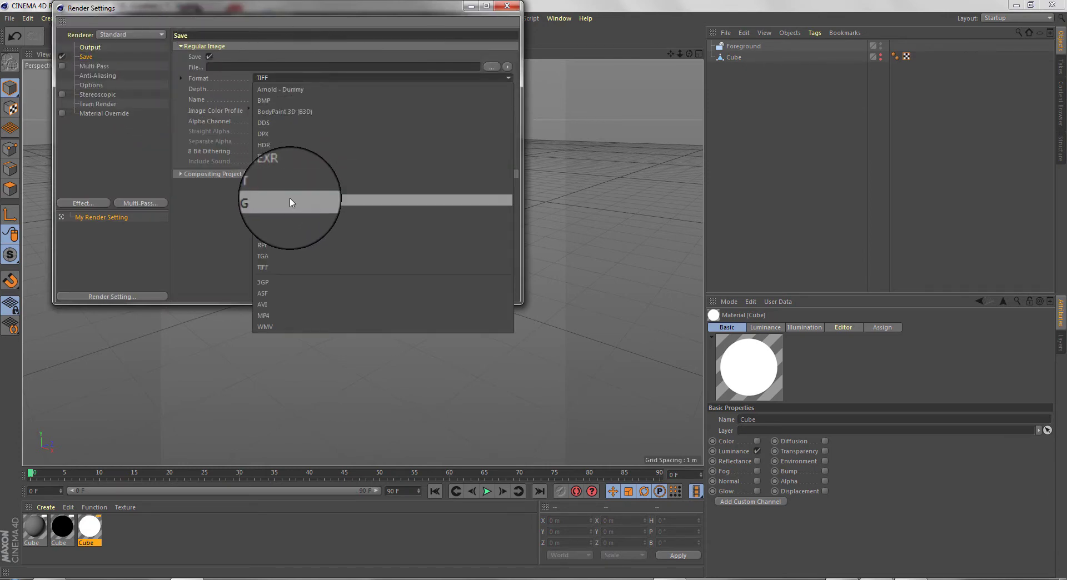
{"action": "left_click", "coordinate": [289, 198]}
Create a Tutoral Cube folder inside Shapes and set the render output file there with the name Cube
{"action": "left_click", "coordinate": [492, 67]}
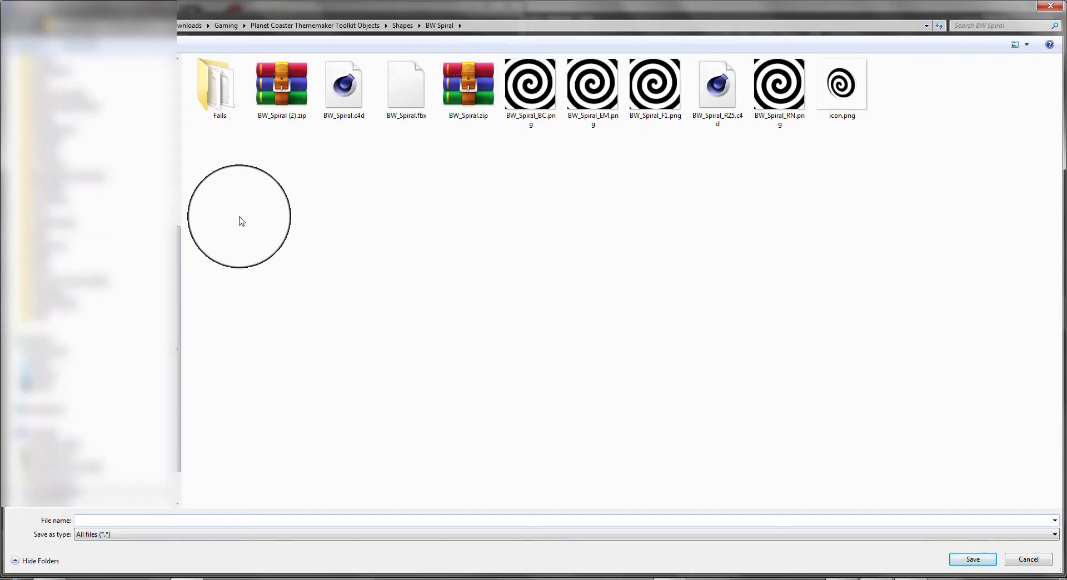
{"action": "left_click", "coordinate": [402, 25]}
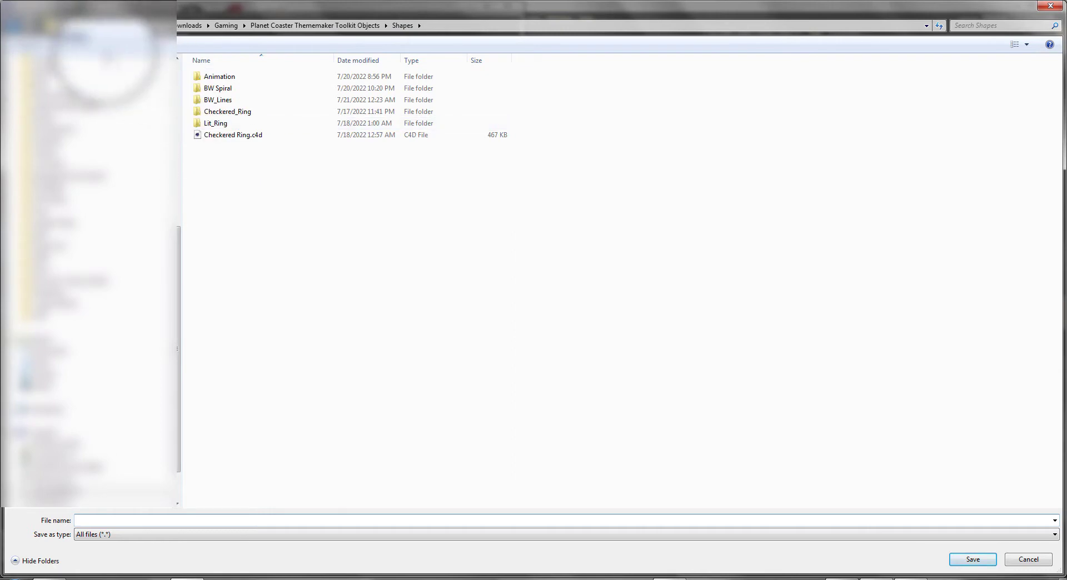
{"action": "key", "text": "ctrl+shift+n"}
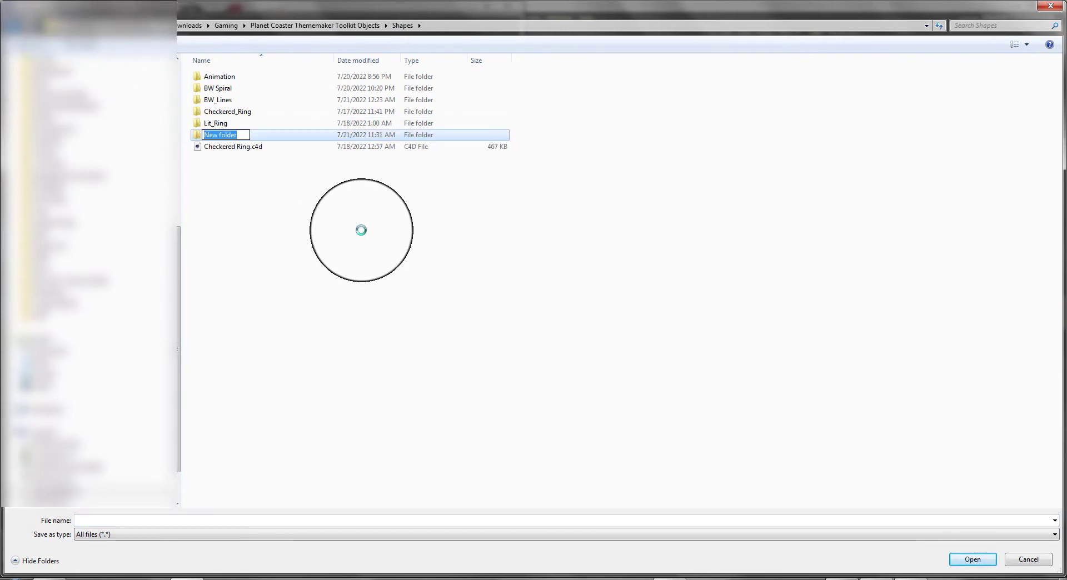
{"action": "type", "text": "Tutora"}
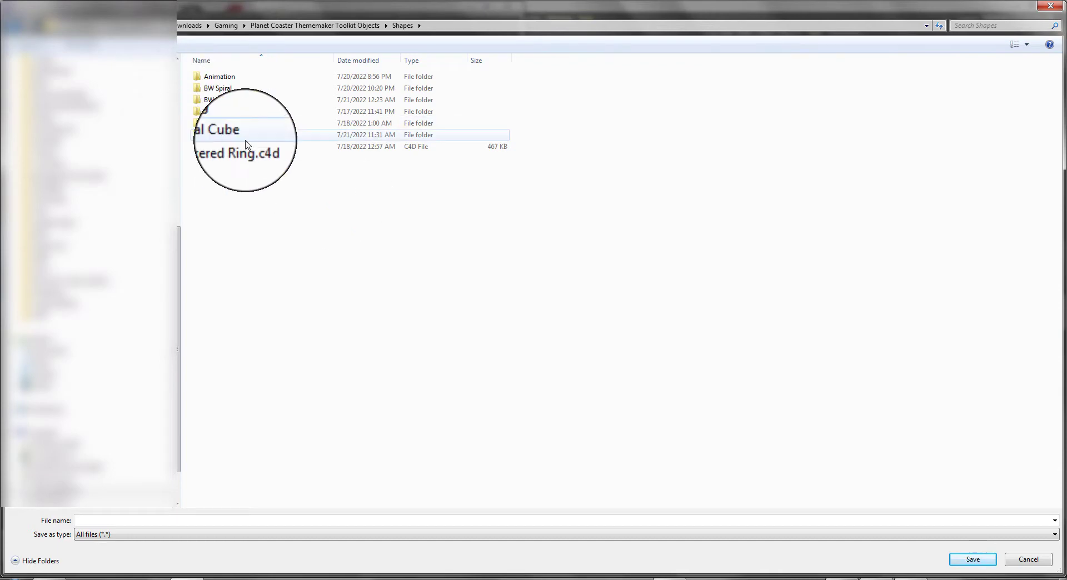
{"action": "left_click", "coordinate": [198, 139]}
{"action": "double_click", "coordinate": [198, 139]}
{"action": "left_click", "coordinate": [217, 522]}
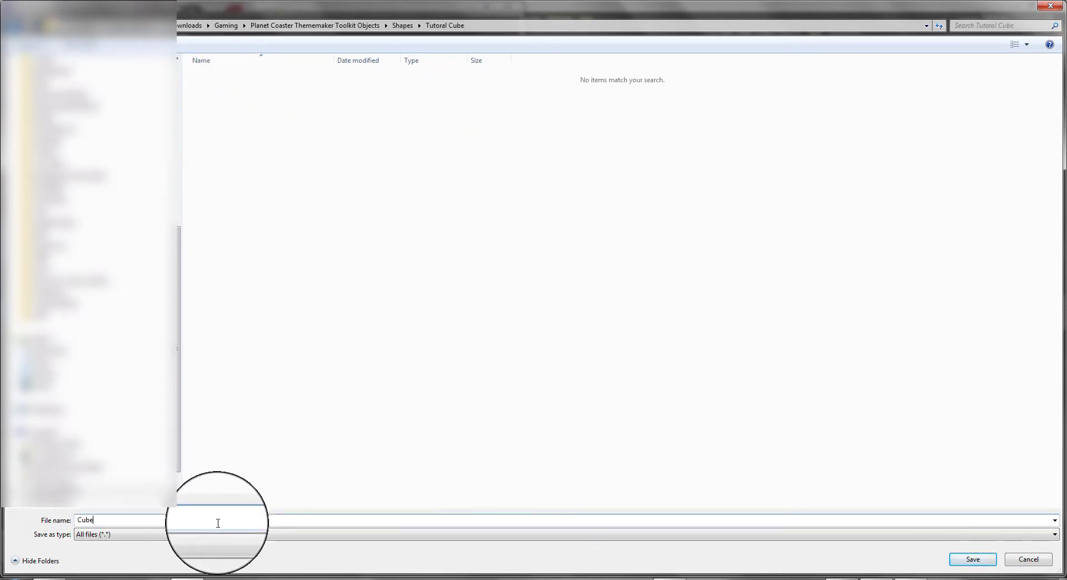
{"action": "key", "text": "Return"}
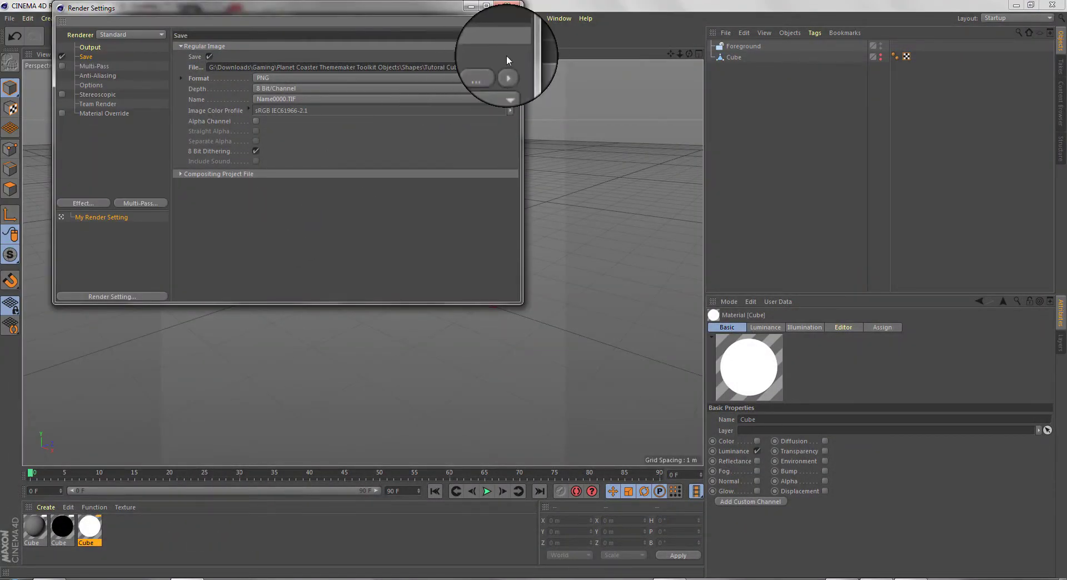
Append _BC to the render output file name so it reads Cube_BC, and close the render settings
{"action": "left_click", "coordinate": [465, 67]}
{"action": "mouse_move", "coordinate": [465, 67]}
{"action": "left_mouse_down"}
{"action": "mouse_move", "coordinate": [536, 76]}
{"action": "mouse_move", "coordinate": [479, 66]}
{"action": "left_mouse_up"}
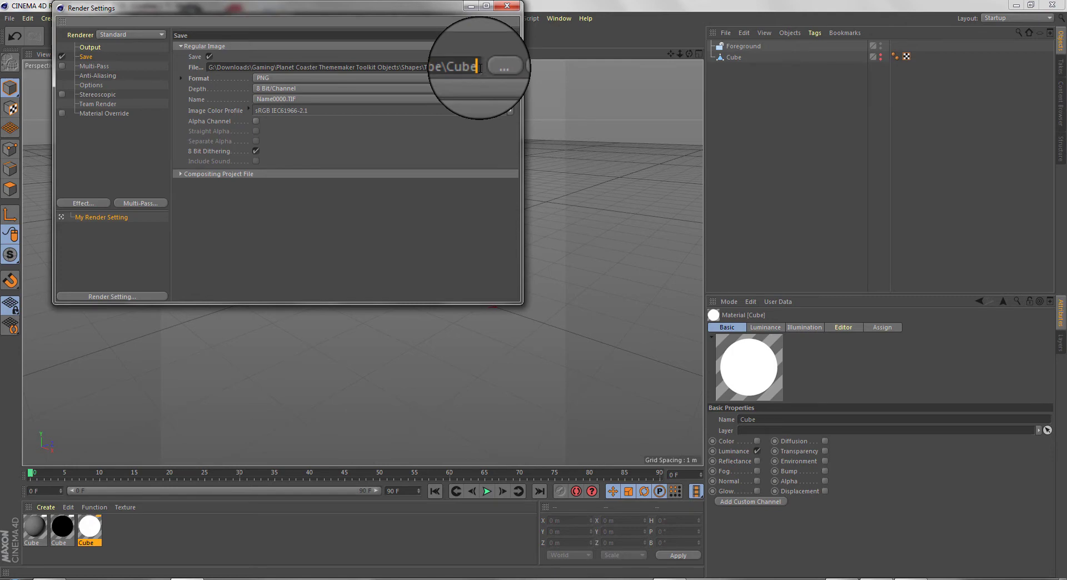
{"action": "type", "text": "_BC"}
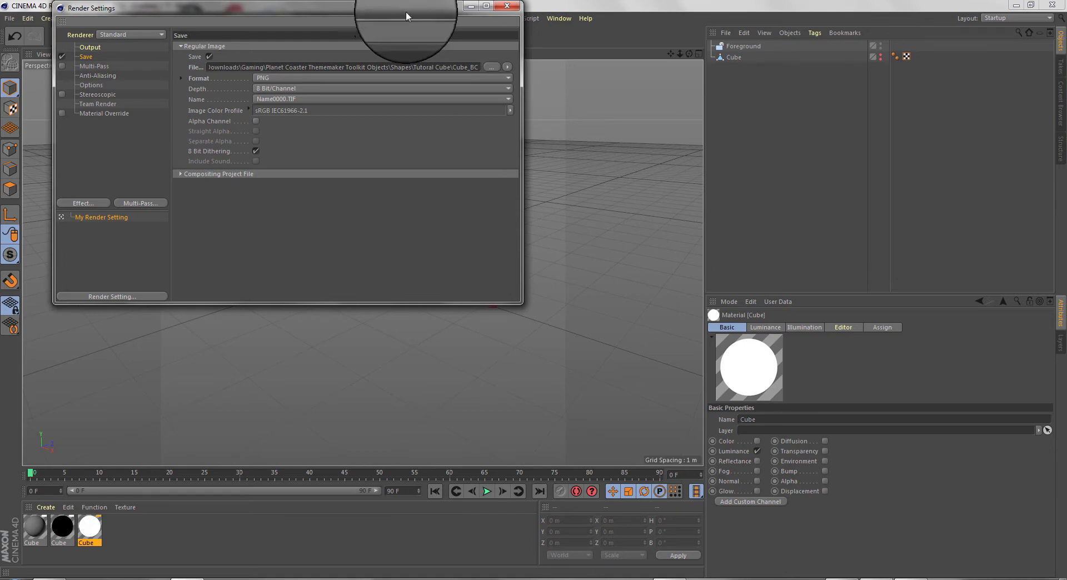
{"action": "left_click_drag", "start_coordinate": [406, 11], "coordinate": [470, 47]}
{"action": "left_click", "coordinate": [573, 44]}
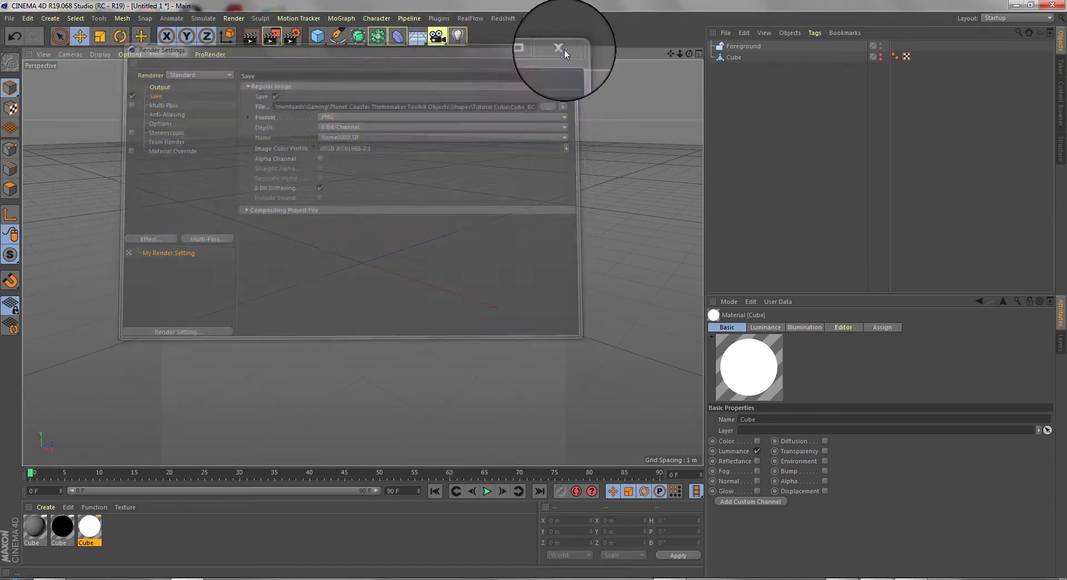
Apply the white material to the Foreground object and restore the cube's visibility in the editor and renderer
{"action": "left_click_drag", "start_coordinate": [88, 528], "coordinate": [743, 46]}
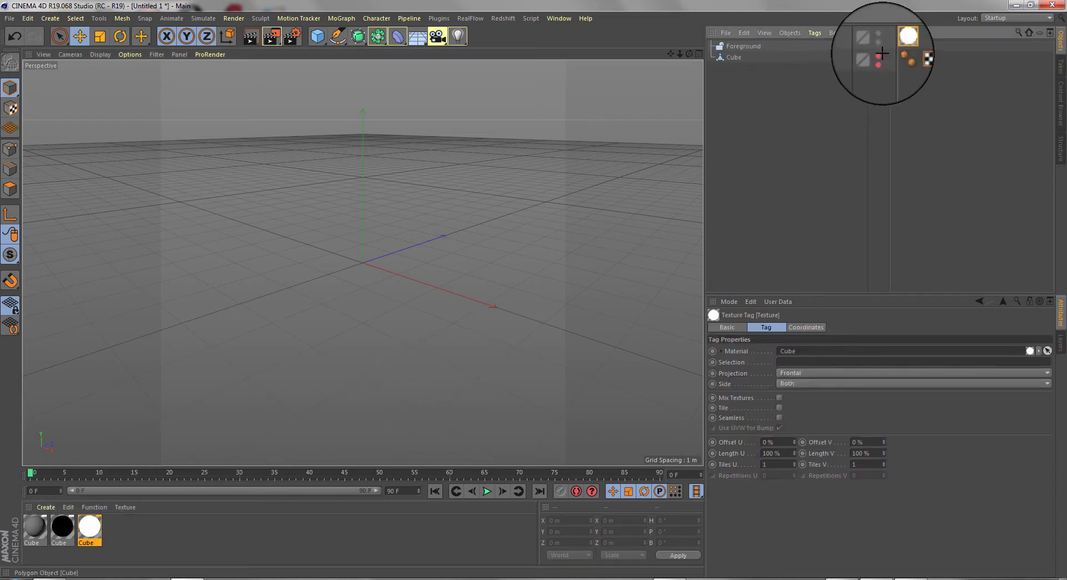
{"action": "left_click", "coordinate": [880, 53]}
{"action": "left_click", "coordinate": [881, 61]}
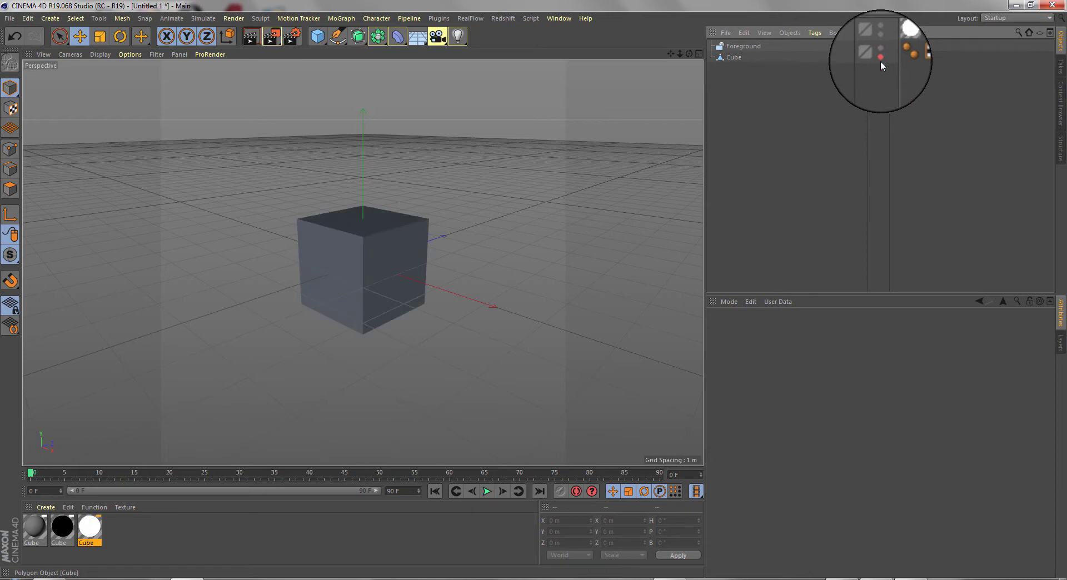
Preview the white render in the viewport and render Cube_BC to the Picture Viewer
{"action": "left_click", "coordinate": [247, 37]}
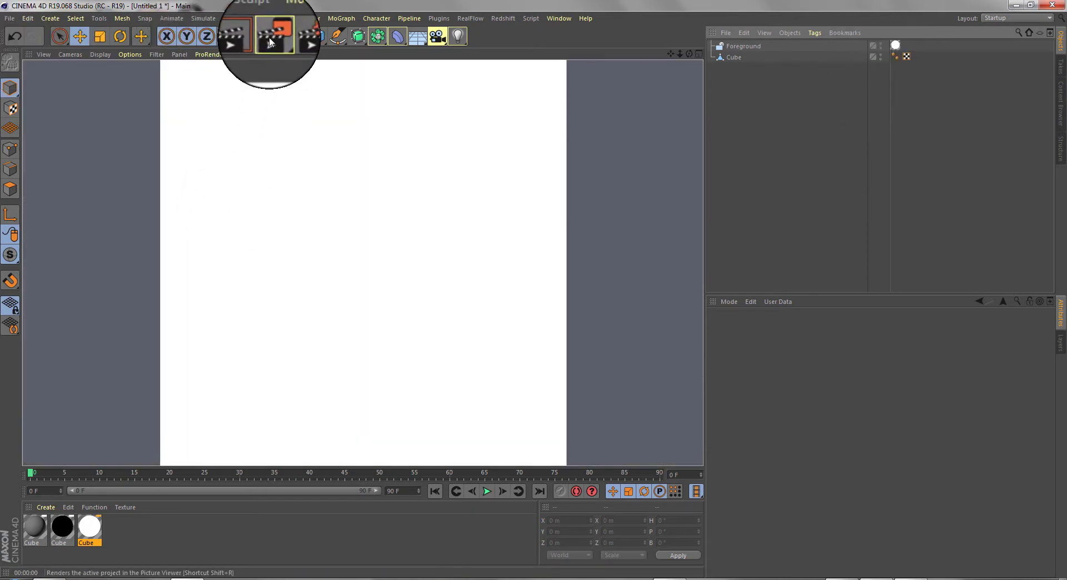
{"action": "left_click", "coordinate": [271, 35]}
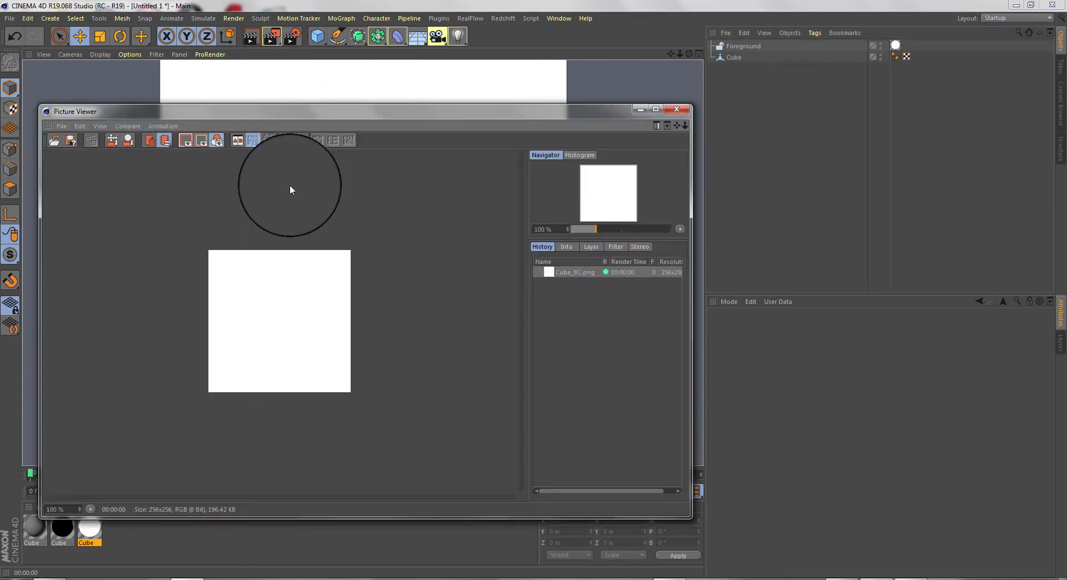
{"action": "left_click", "coordinate": [669, 110]}
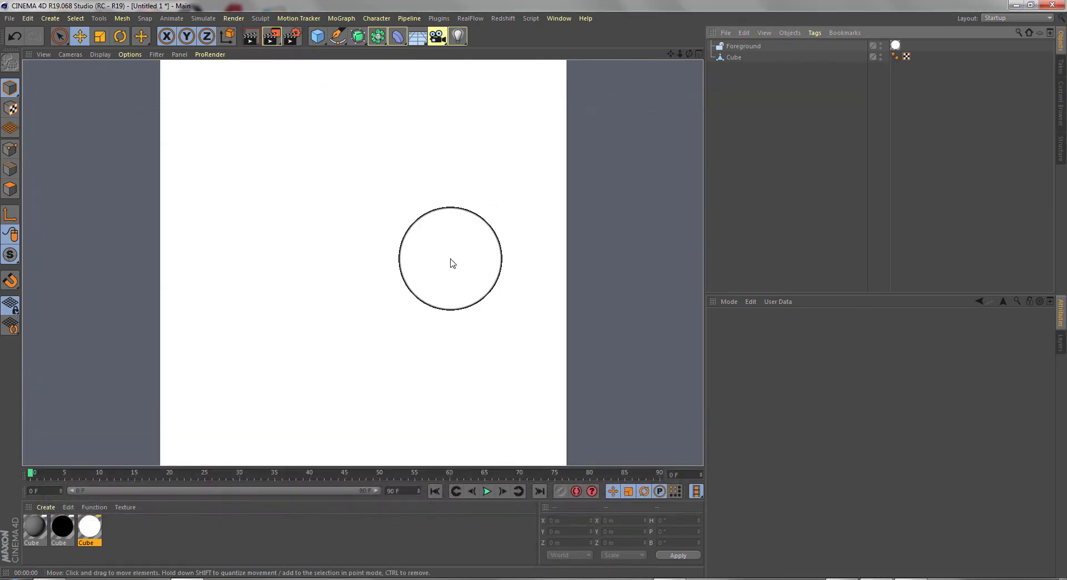
Replace the Foreground's material with the grey one and render it to the Picture Viewer with the output file named Cube_RN
{"action": "left_click_drag", "start_coordinate": [33, 531], "coordinate": [899, 47]}
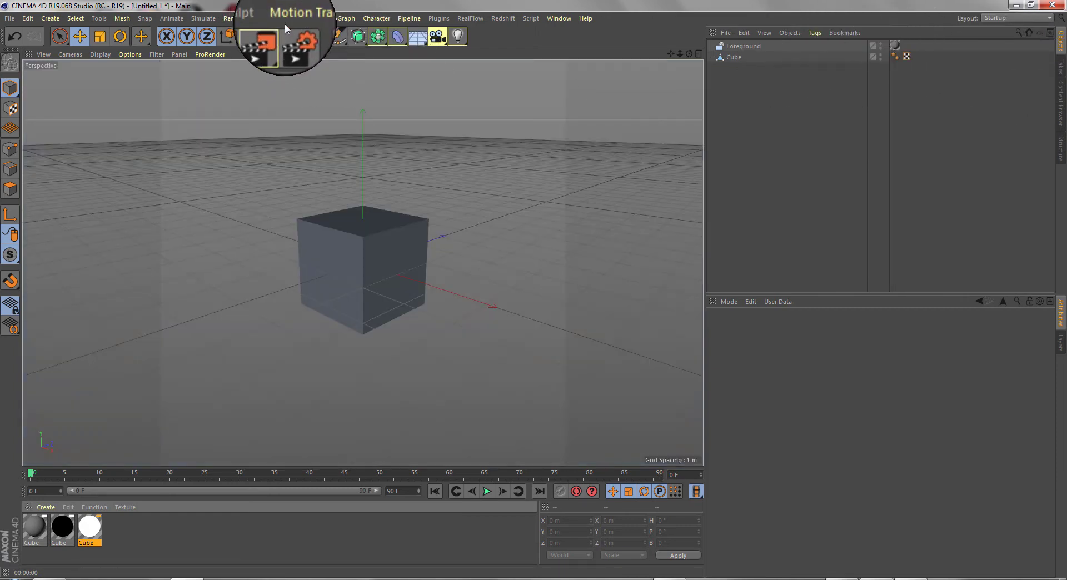
{"action": "left_click", "coordinate": [291, 36]}
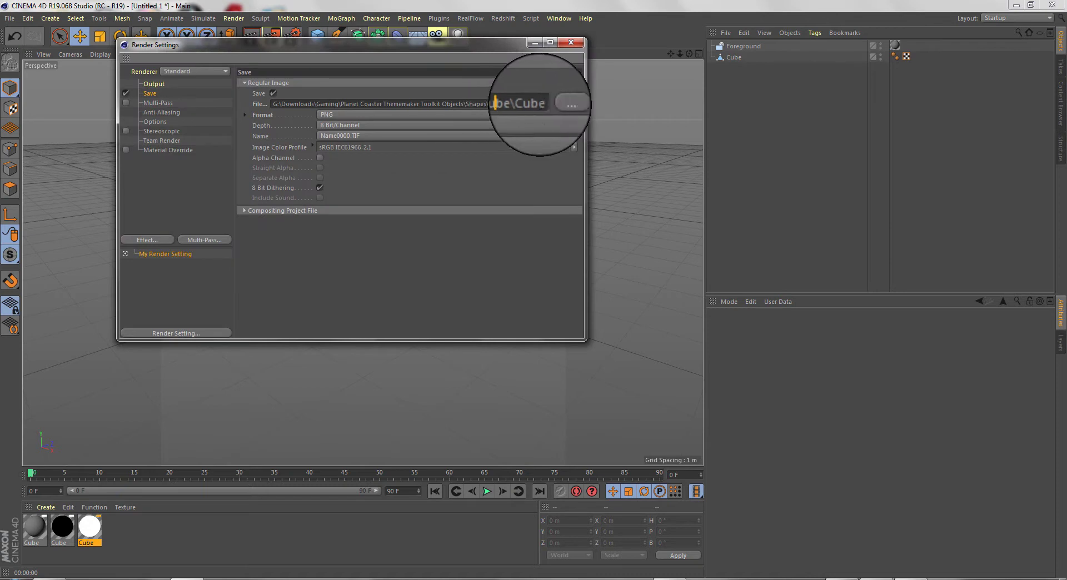
{"action": "left_click", "coordinate": [543, 104]}
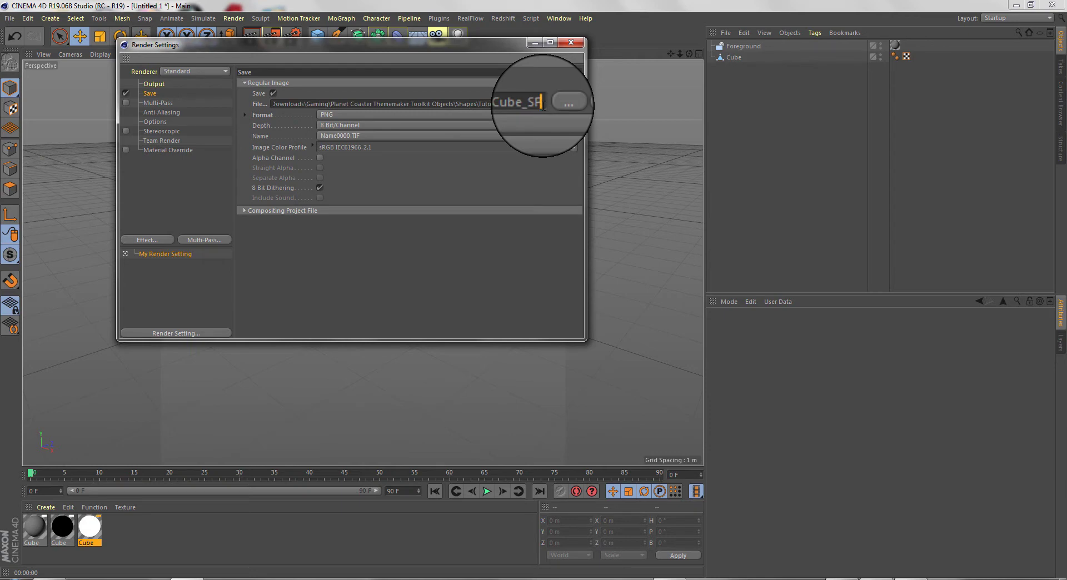
{"action": "key", "text": "BackSpace"}
{"action": "key", "text": "BackSpace"}
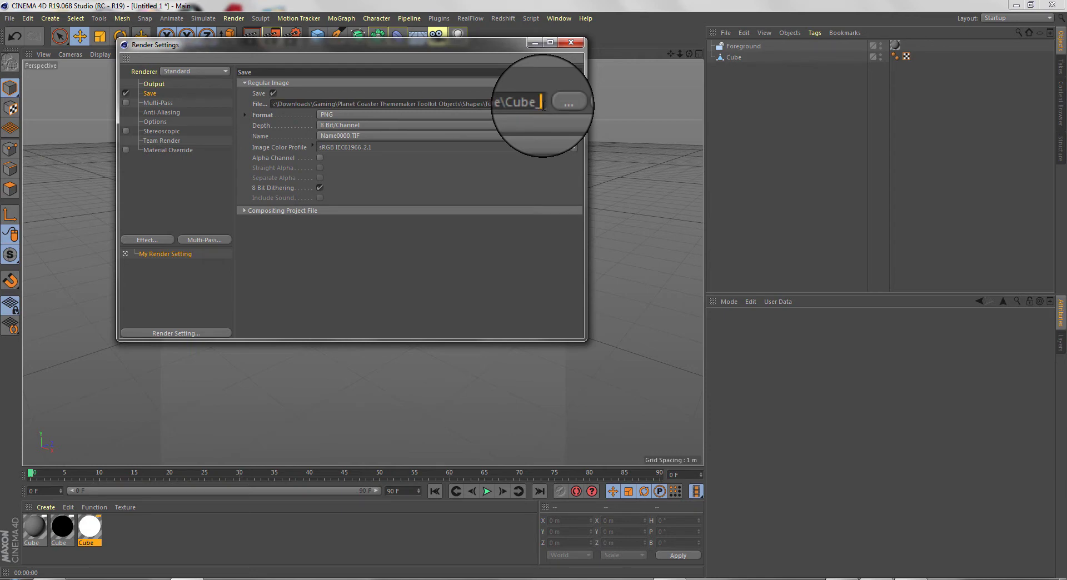
{"action": "type", "text": "RN"}
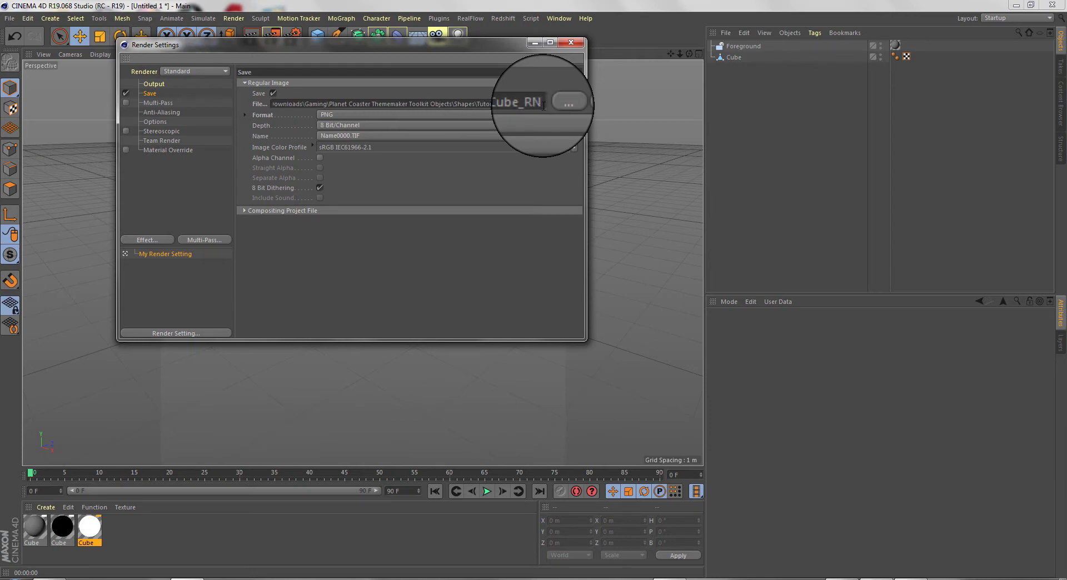
{"action": "left_click", "coordinate": [567, 39]}
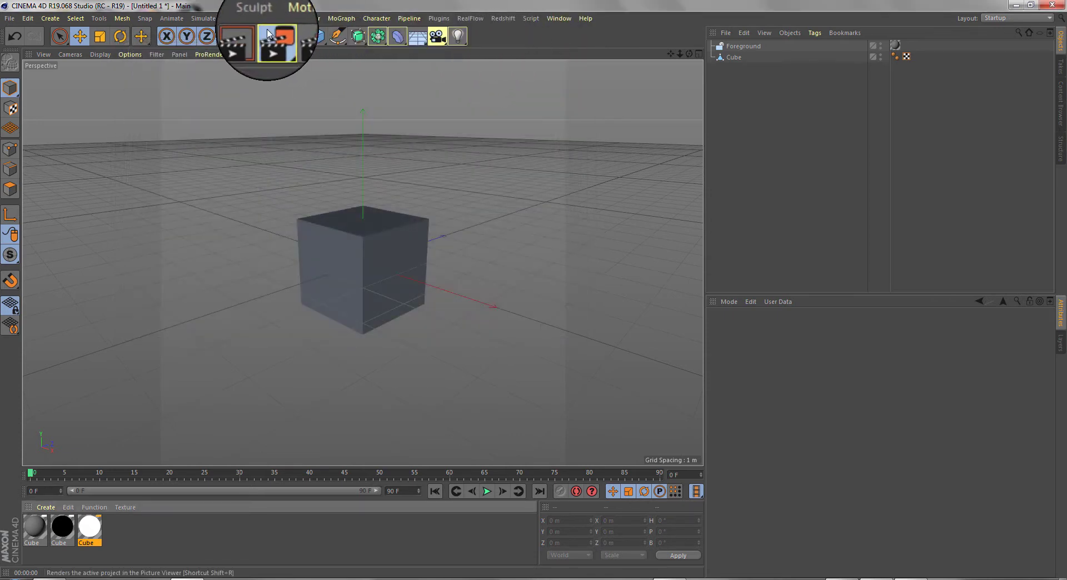
{"action": "left_click", "coordinate": [275, 31]}
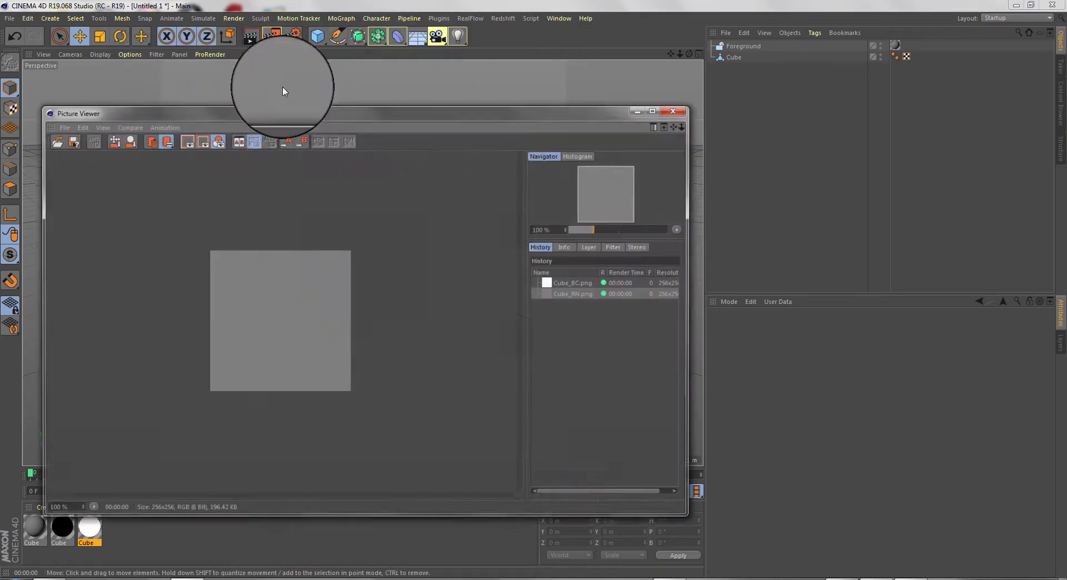
Close the Picture Viewer and replace the Foreground object's material with the black one
{"action": "left_click", "coordinate": [677, 106]}
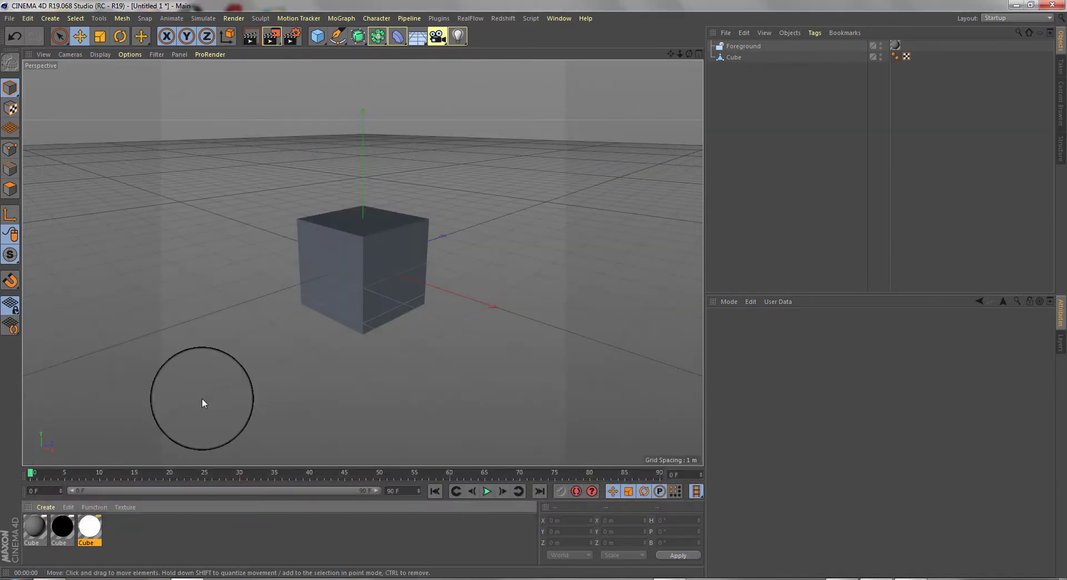
{"action": "left_click", "coordinate": [62, 527]}
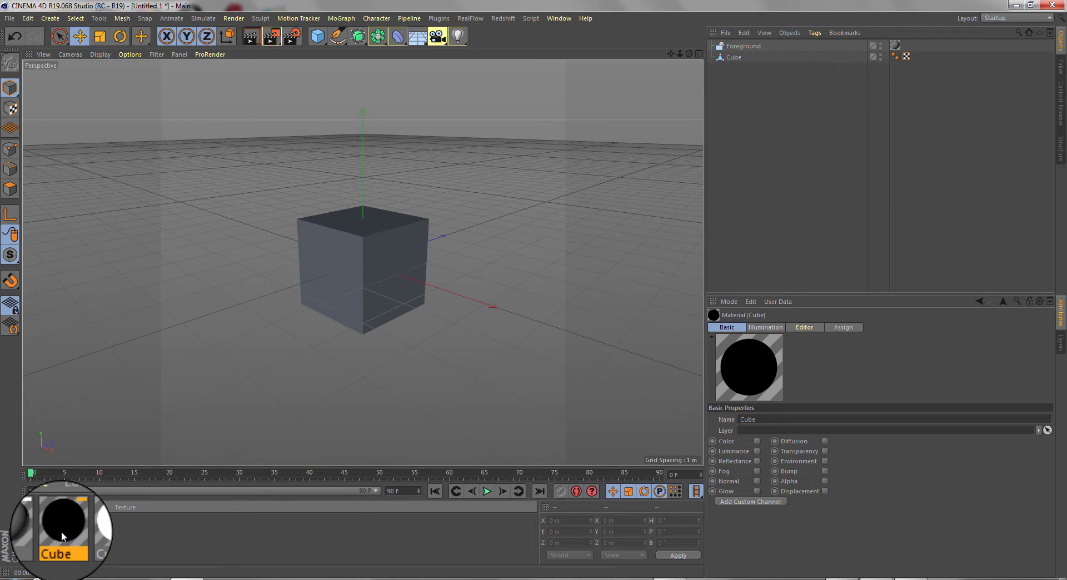
{"action": "left_click_drag", "start_coordinate": [62, 531], "coordinate": [894, 45]}
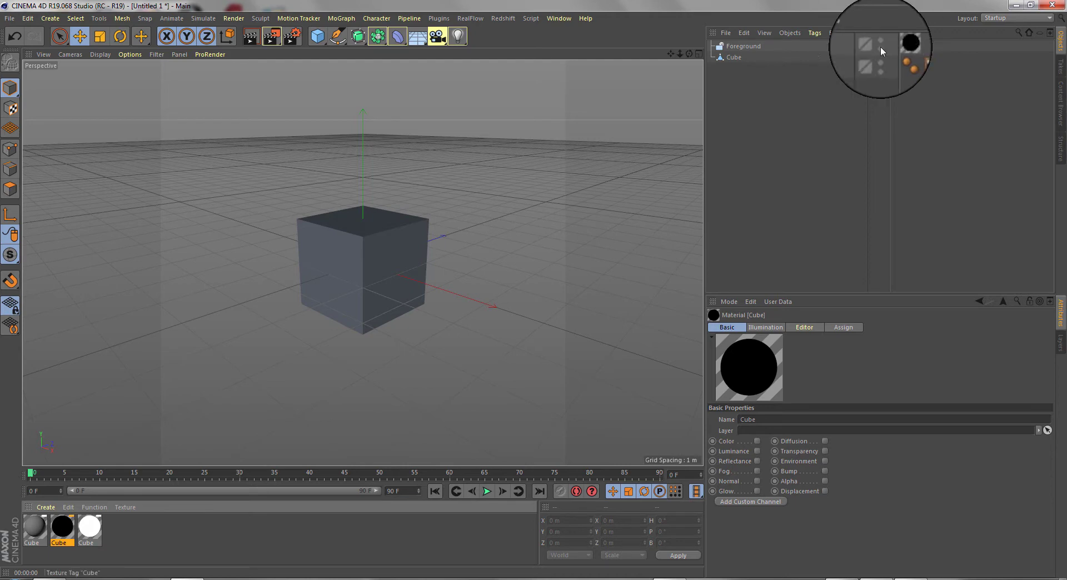
Change the render output file name to Cube_AO and render the black image to the Picture Viewer, closing the viewer when done
{"action": "left_click", "coordinate": [293, 35]}
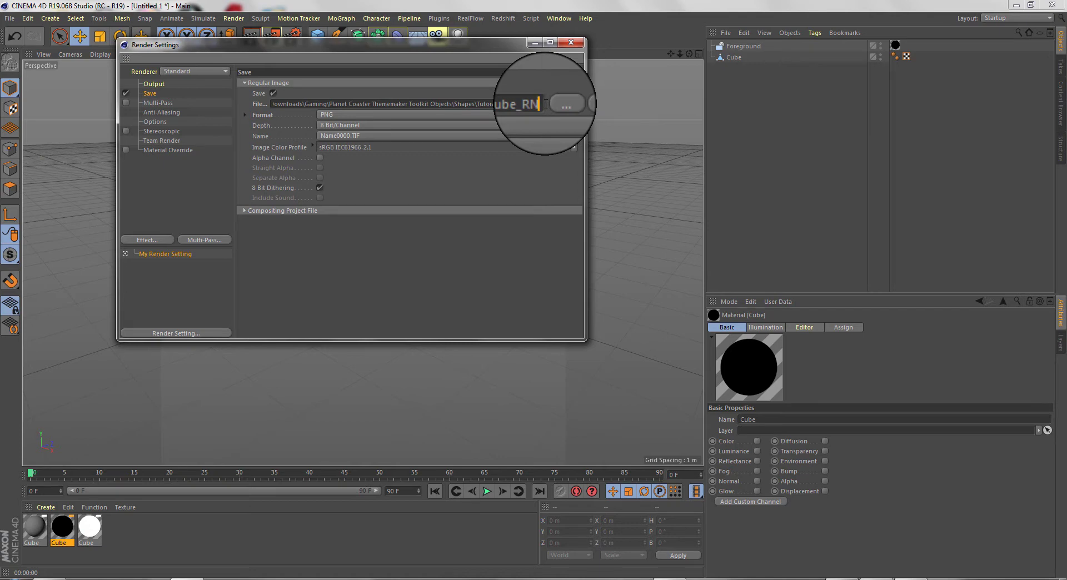
{"action": "key", "text": "BackSpace"}
{"action": "key", "text": "BackSpace"}
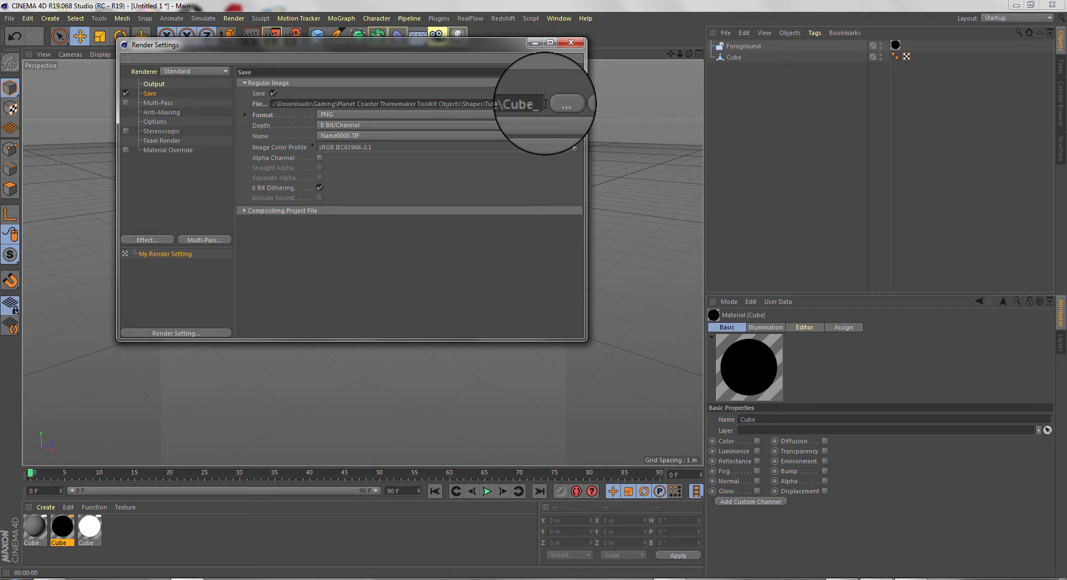
{"action": "type", "text": "ap"}
{"action": "key", "text": "BackSpace"}
{"action": "key", "text": "BackSpace"}
{"action": "type", "text": "AO"}
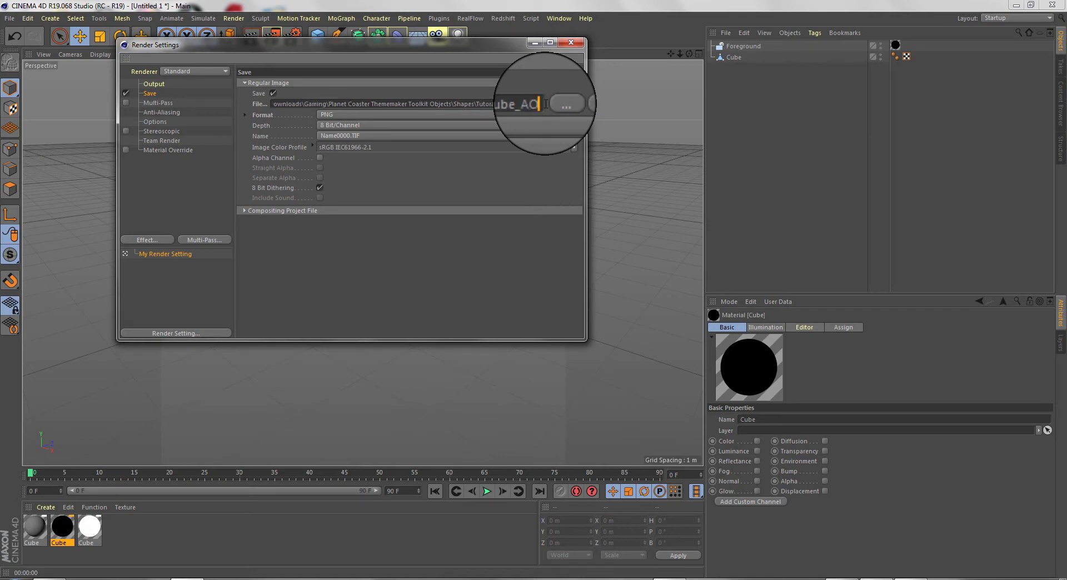
{"action": "left_click", "coordinate": [581, 45]}
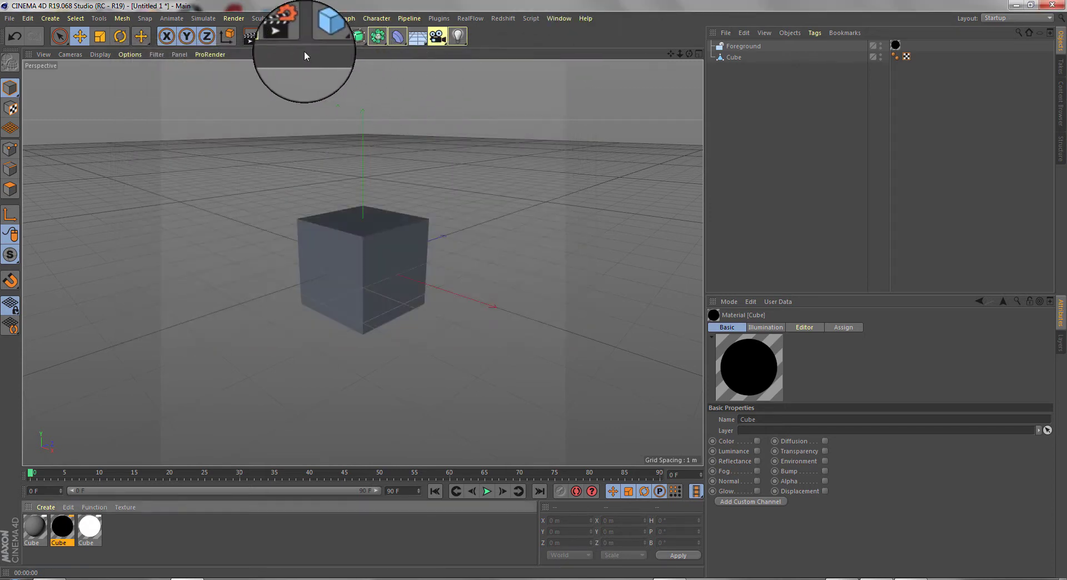
{"action": "left_click", "coordinate": [285, 38]}
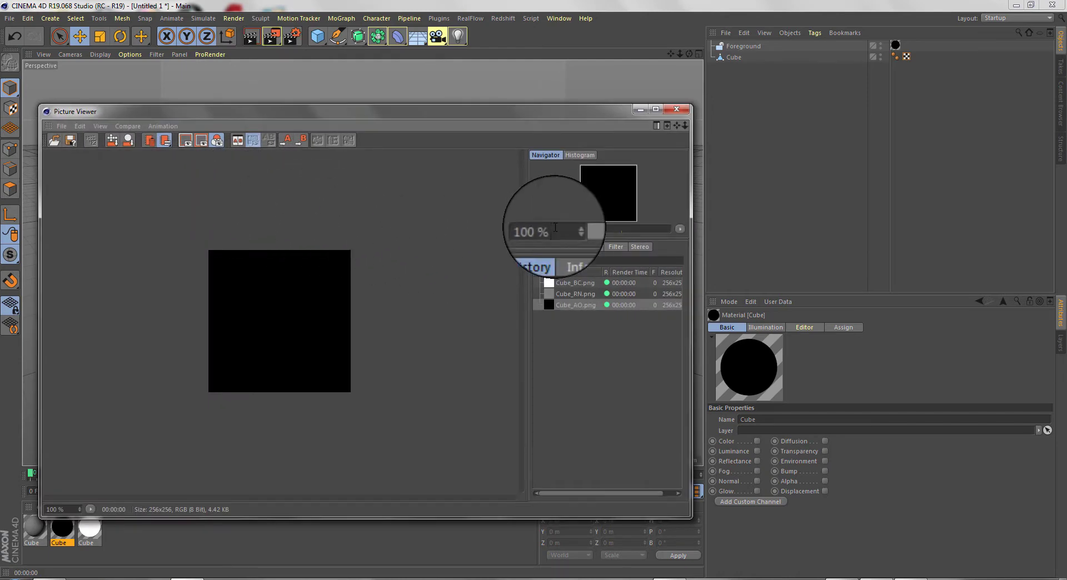
{"action": "left_click", "coordinate": [677, 108]}
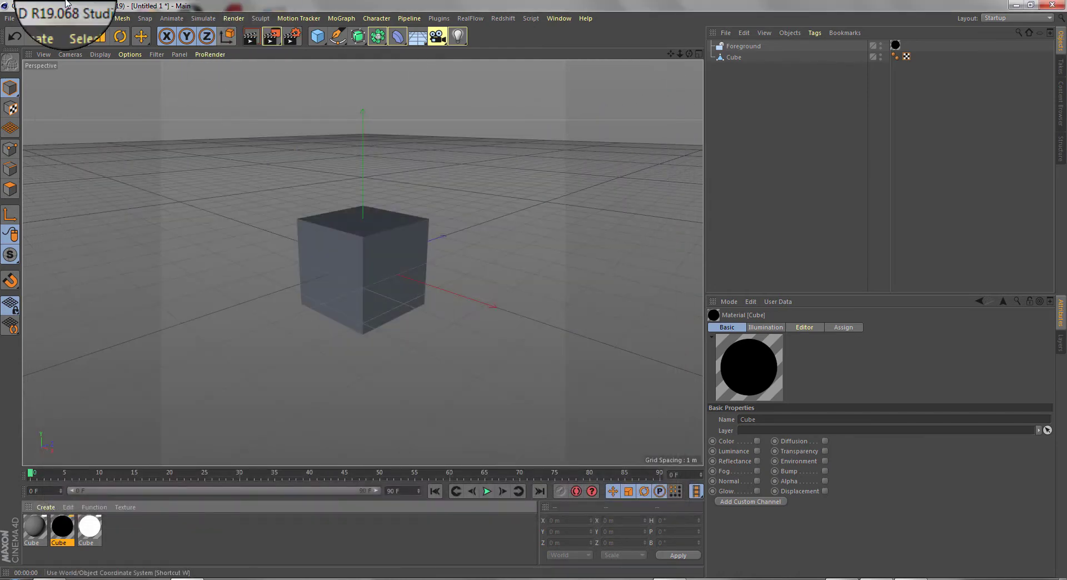
Save the project as Cube in the Tutoral Cube folder inside Shapes
{"action": "left_click", "coordinate": [10, 19]}
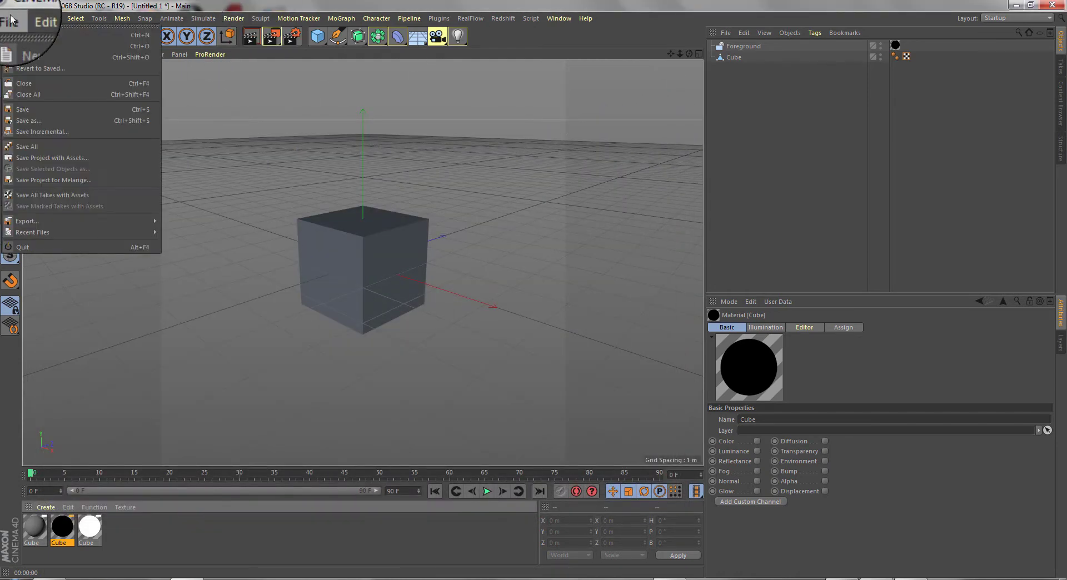
{"action": "left_click", "coordinate": [91, 110]}
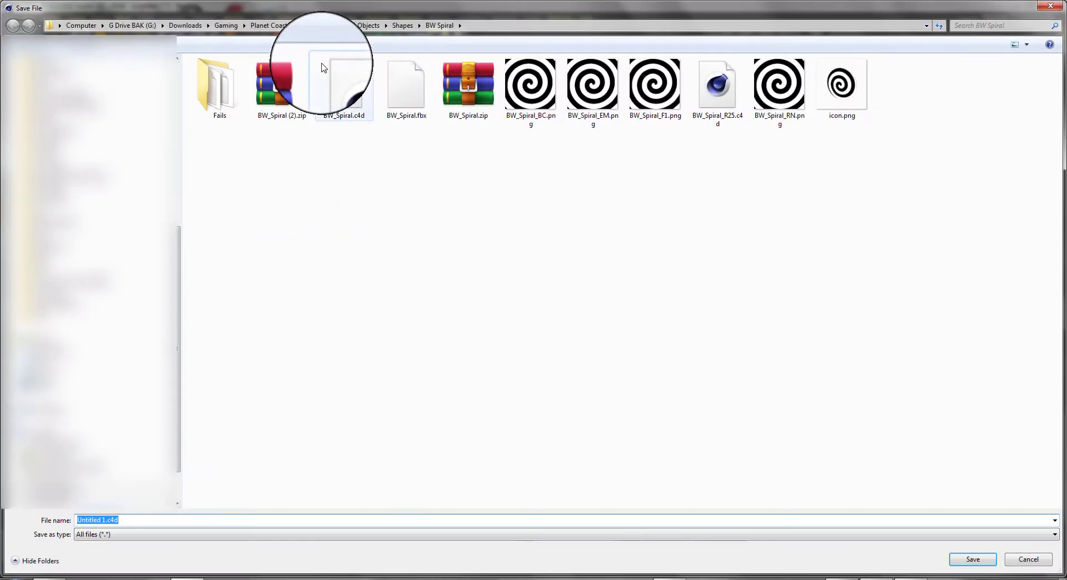
{"action": "left_click", "coordinate": [333, 25]}
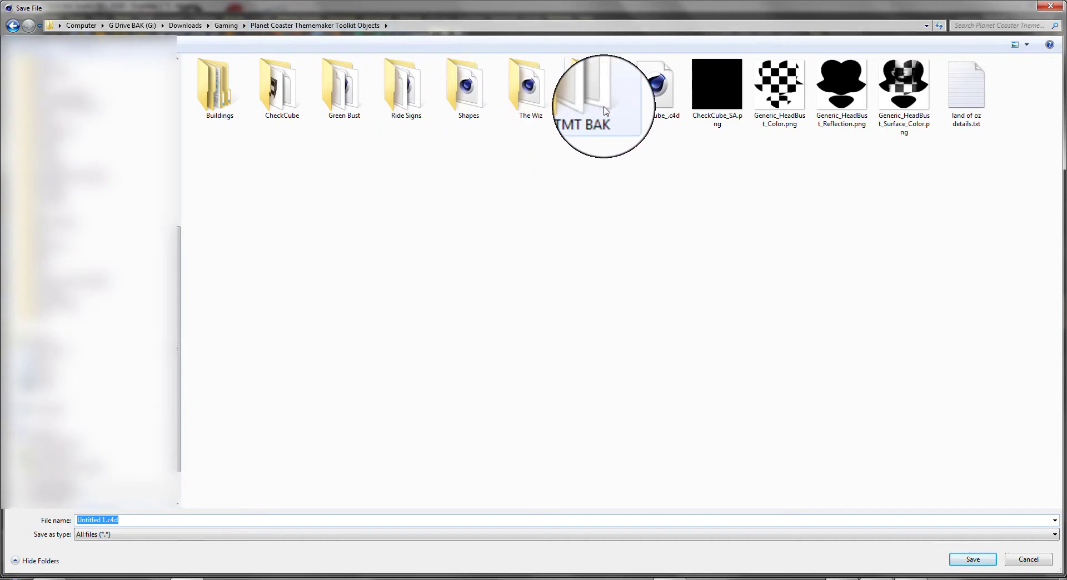
{"action": "double_click", "coordinate": [470, 108]}
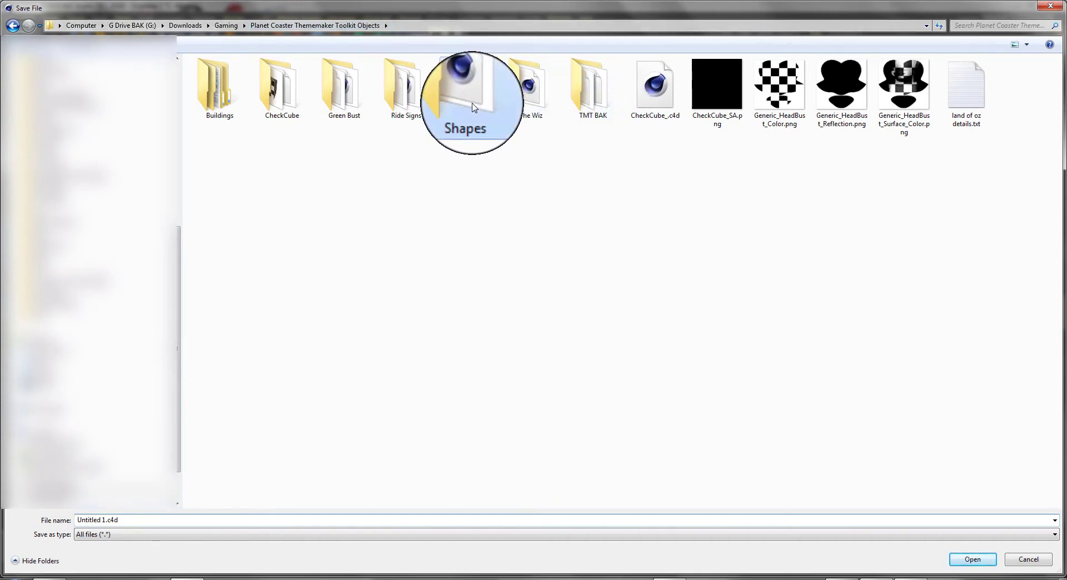
{"action": "double_click", "coordinate": [239, 135]}
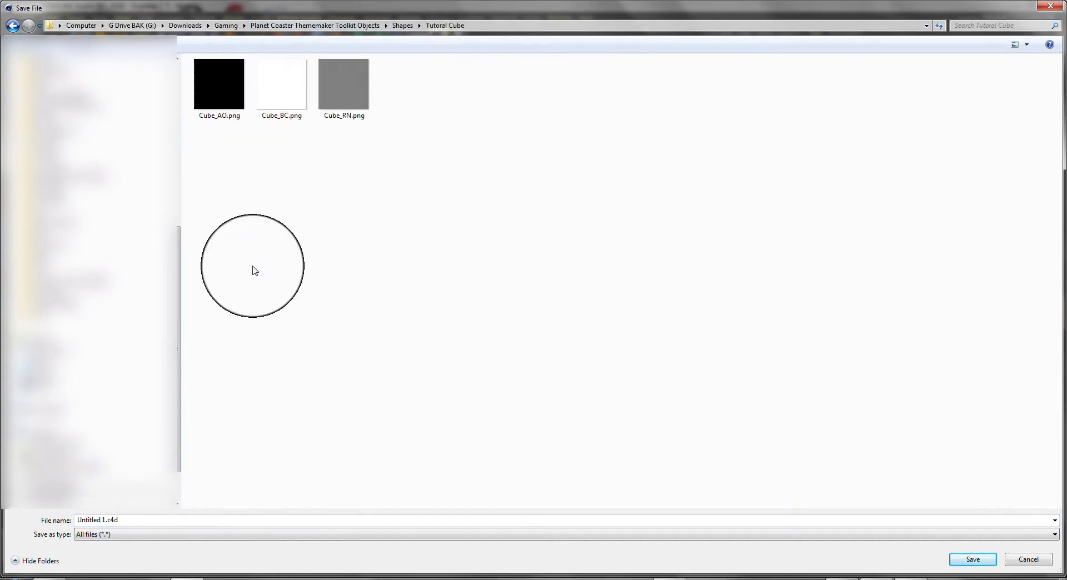
{"action": "left_click", "coordinate": [186, 523]}
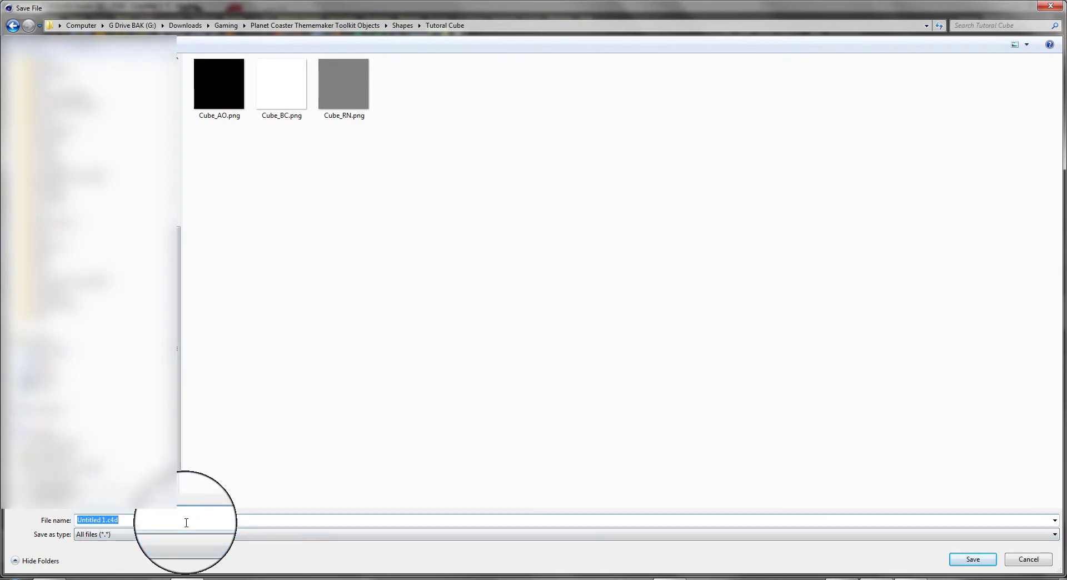
{"action": "type", "text": "c"}
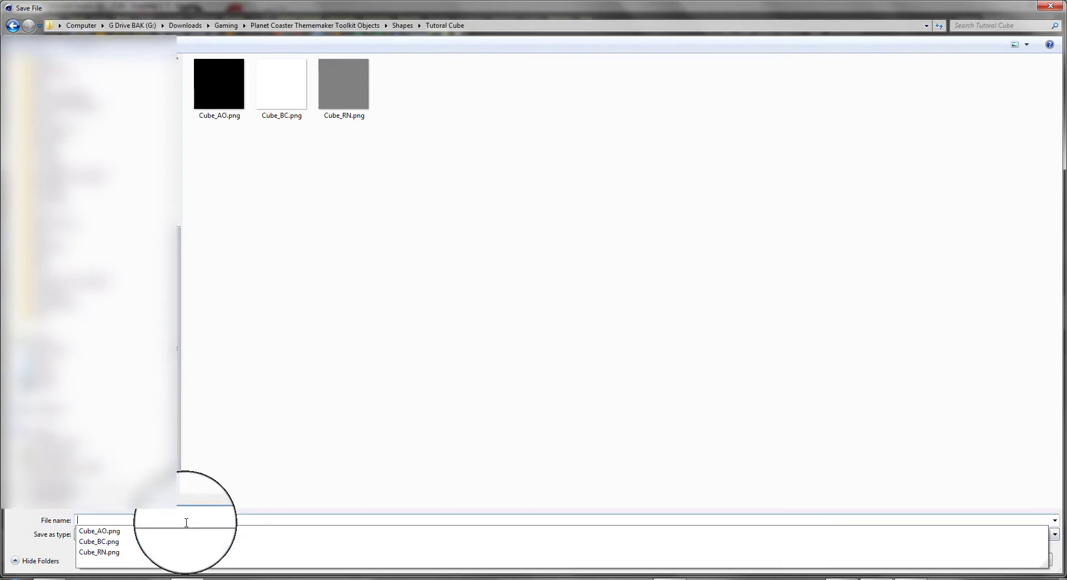
{"action": "type", "text": "Cube"}
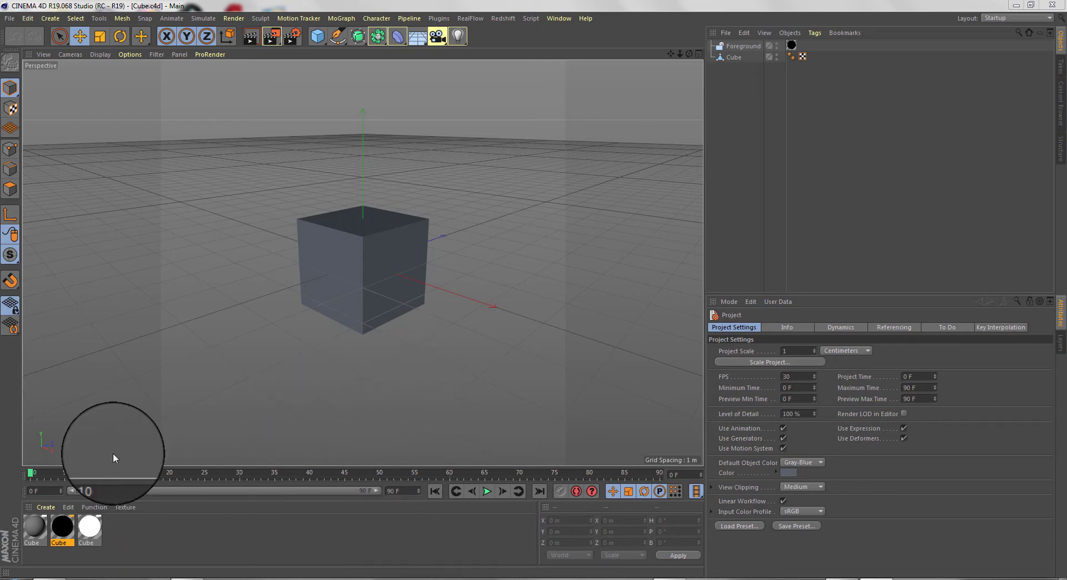
Apply the white material to the Cube object and rename the object Cube_L0
{"action": "left_click_drag", "start_coordinate": [92, 531], "coordinate": [792, 51]}
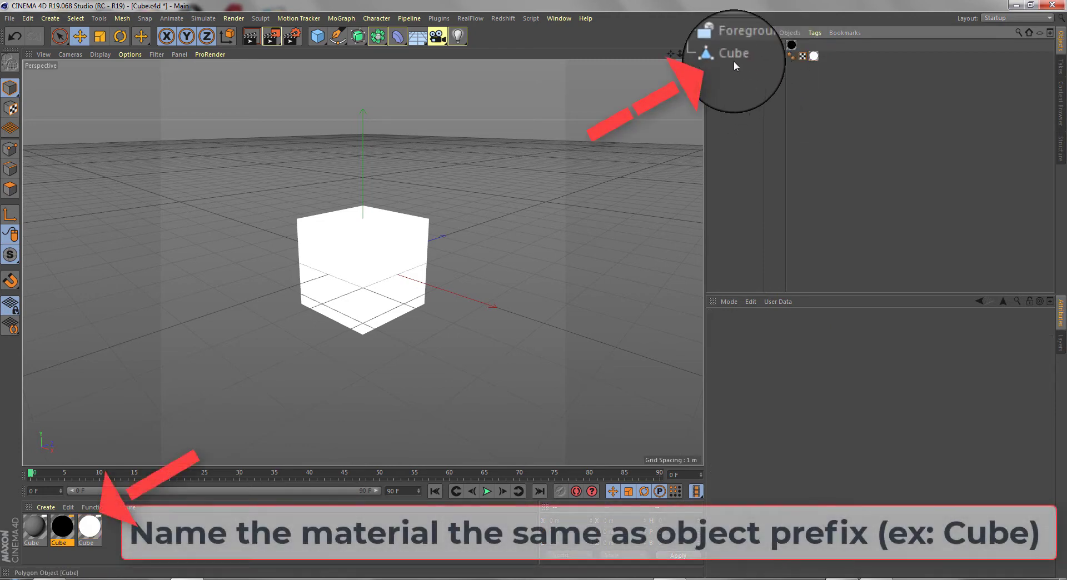
{"action": "left_click", "coordinate": [732, 55]}
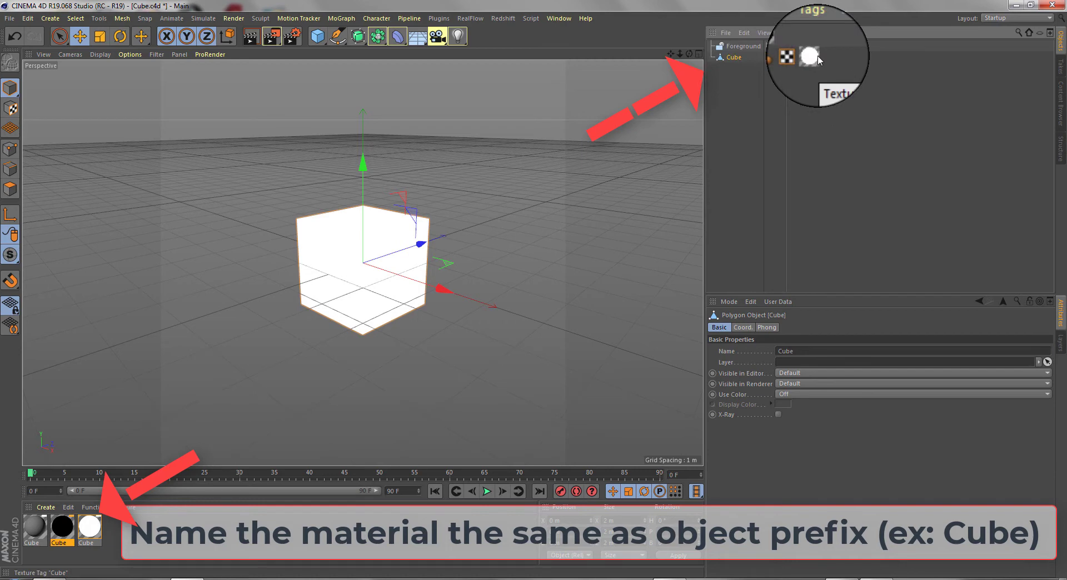
{"action": "double_click", "coordinate": [734, 57]}
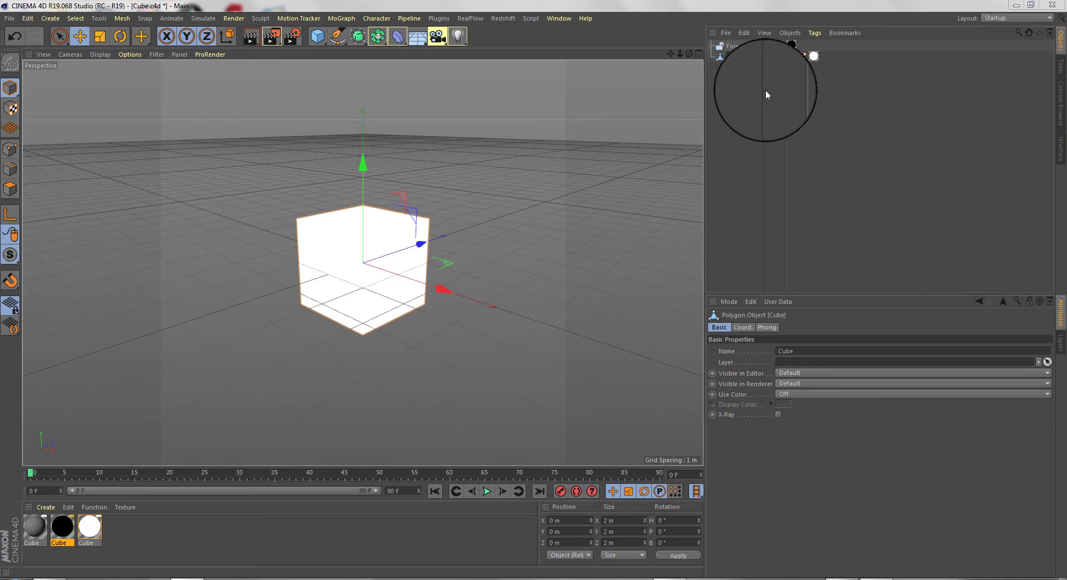
{"action": "key", "text": "Return"}
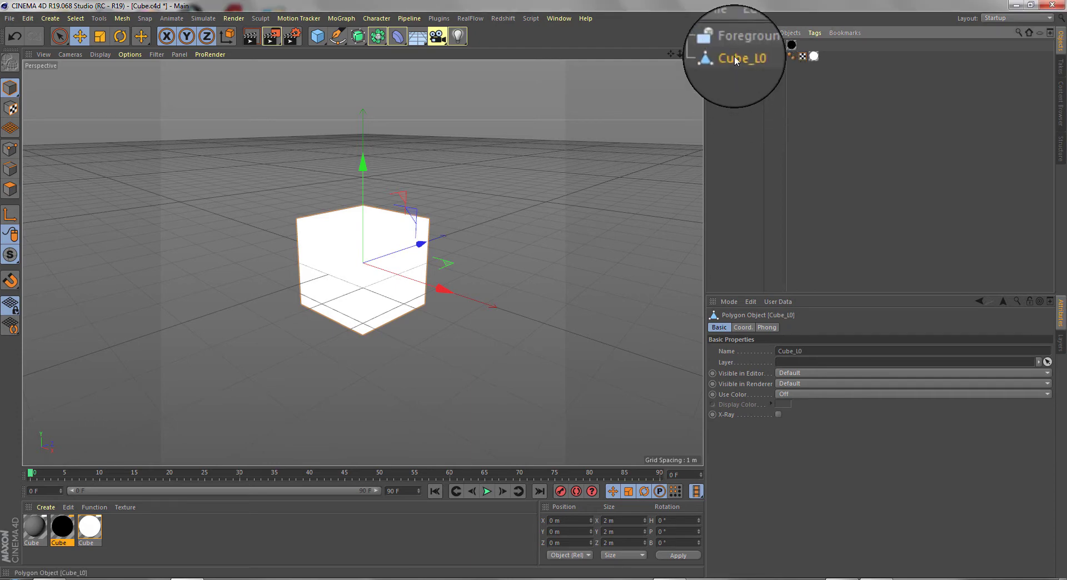
Rename the cube object Cube_L and make five copies of it in the object list
{"action": "double_click", "coordinate": [735, 56]}
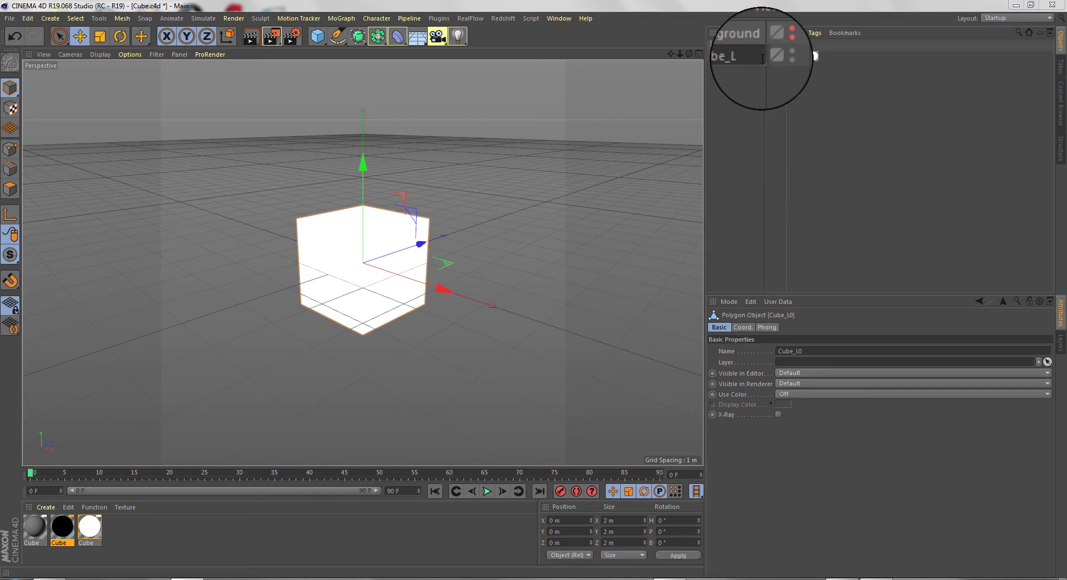
{"action": "key", "text": "Return"}
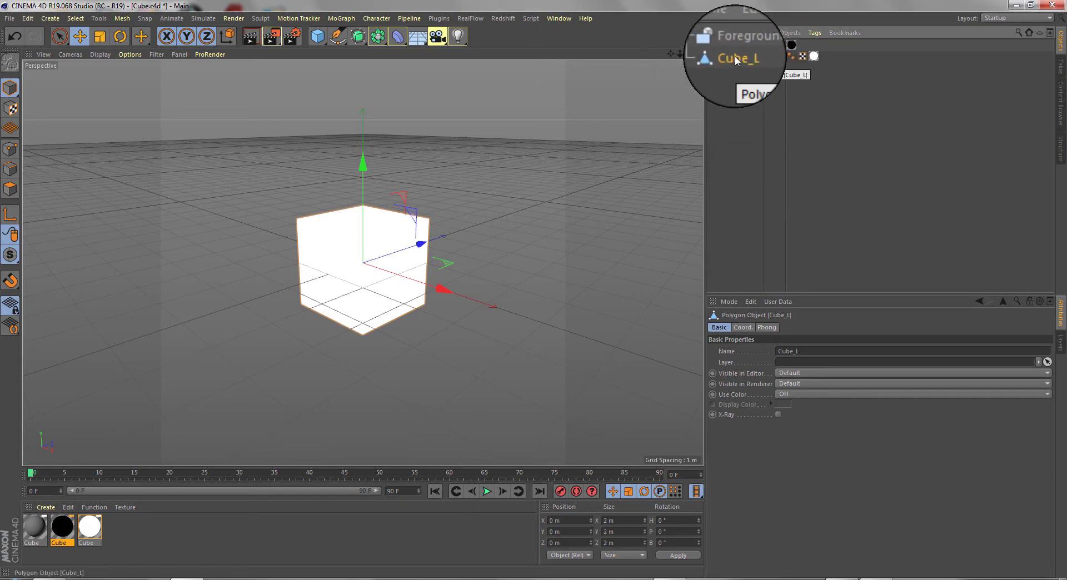
{"action": "left_click_drag", "start_coordinate": [735, 56], "coordinate": [735, 111]}
Rename the first three cube copies Cube_L2, Cube_L3 and Cube_L4
{"action": "double_click", "coordinate": [739, 68]}
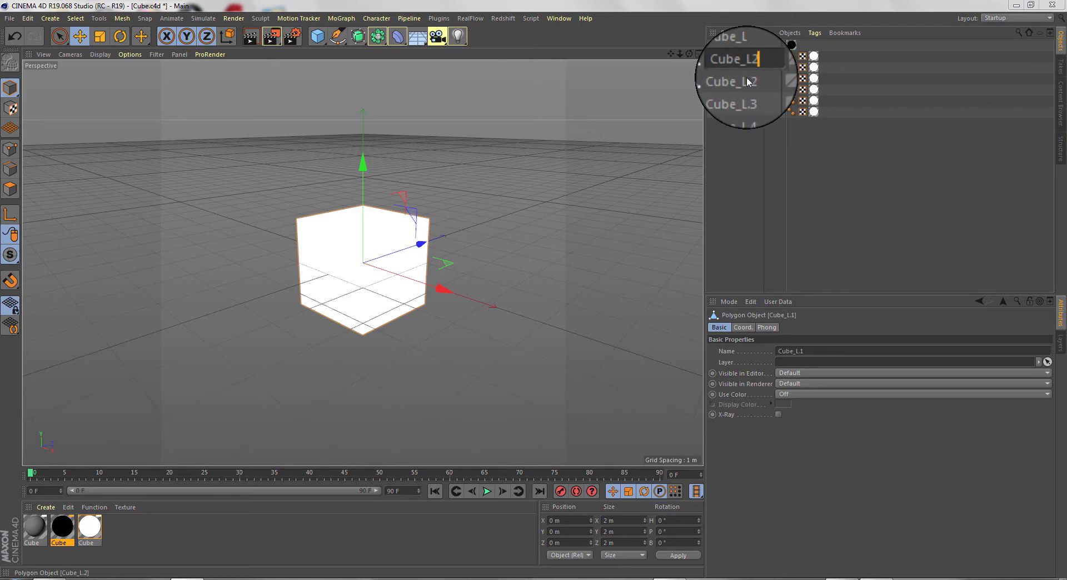
{"action": "double_click", "coordinate": [745, 81]}
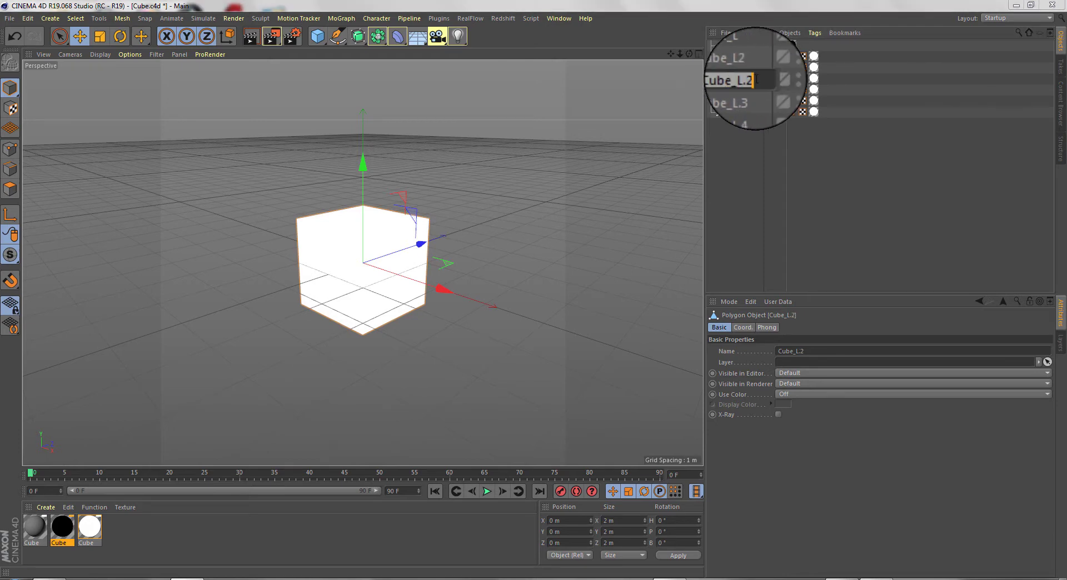
{"action": "left_click", "coordinate": [756, 80]}
{"action": "type", "text": "3"}
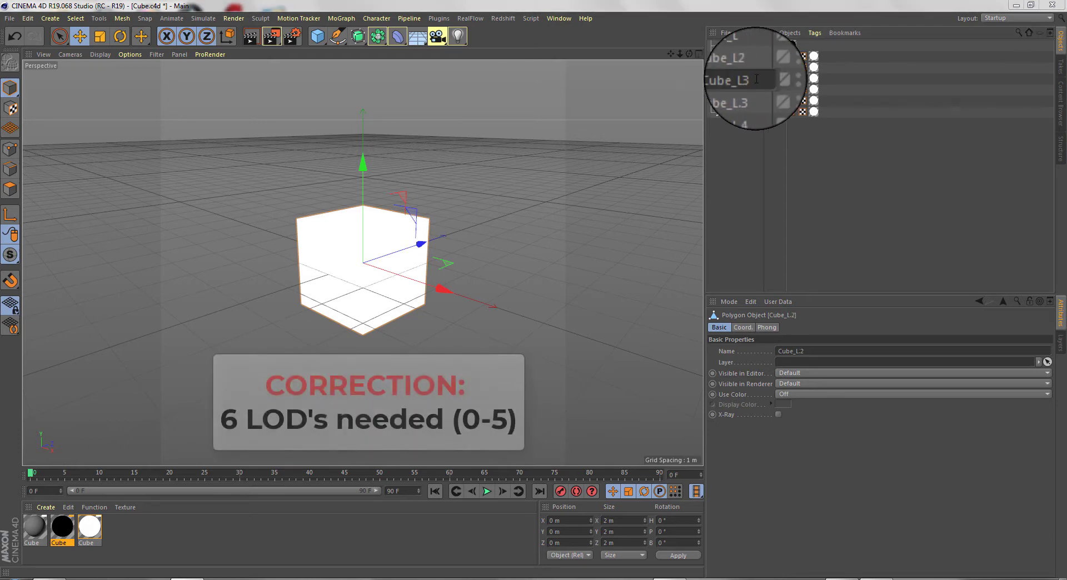
{"action": "key", "text": "Return"}
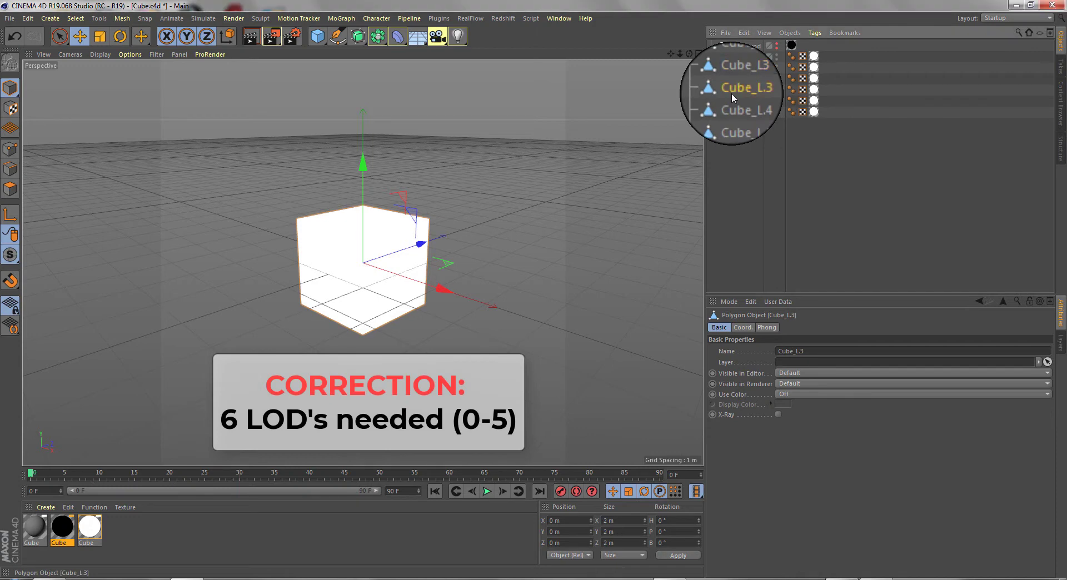
{"action": "double_click", "coordinate": [732, 92]}
{"action": "left_click", "coordinate": [759, 91]}
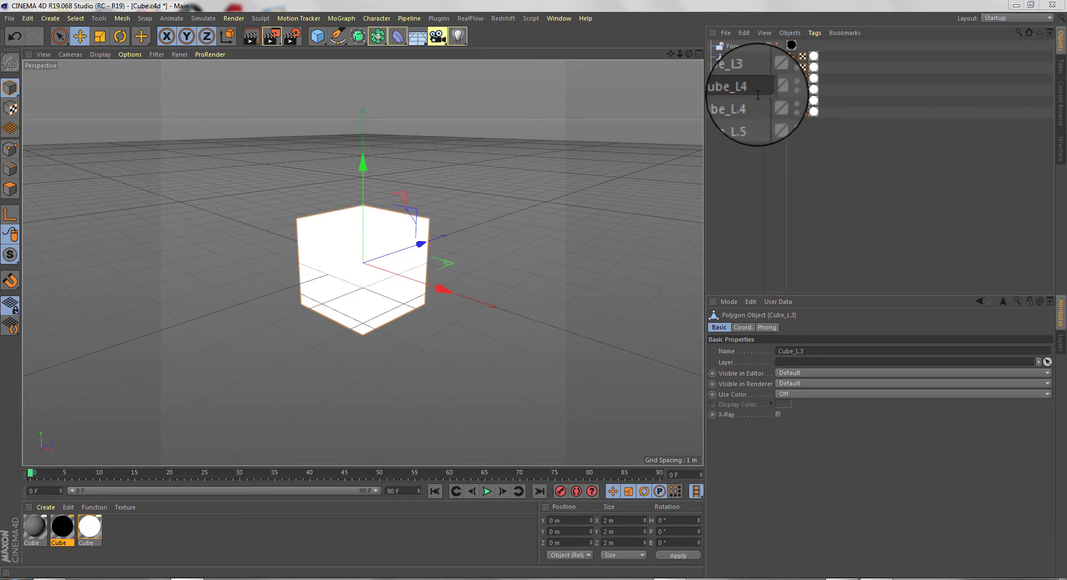
{"action": "key", "text": "Return"}
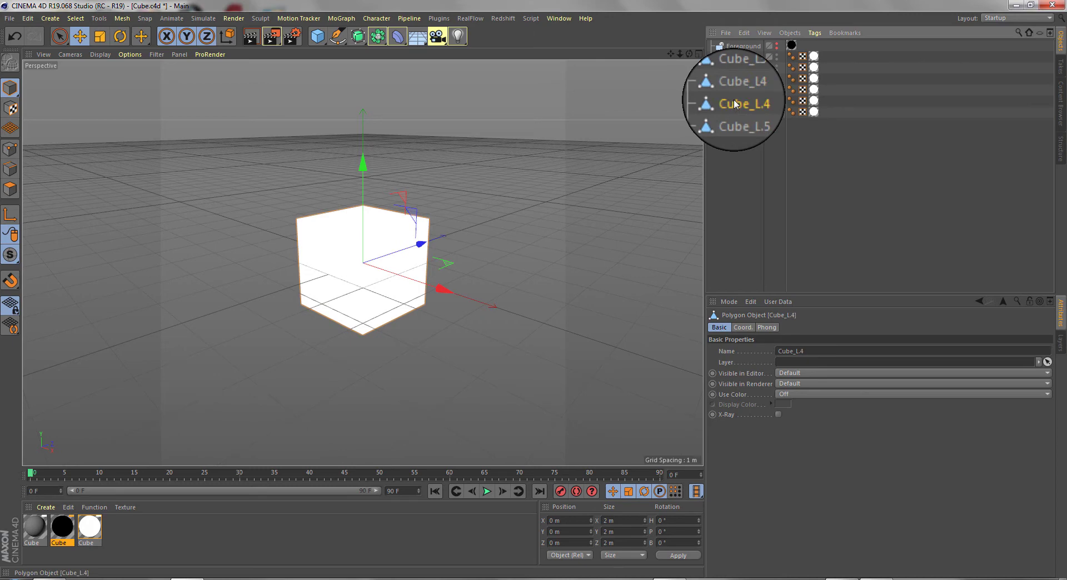
Rename the last three cube copies, working upward from the end of the list, Cube_L5, Cube_L4 and Cube_L3
{"action": "left_click", "coordinate": [743, 113]}
{"action": "double_click", "coordinate": [744, 112]}
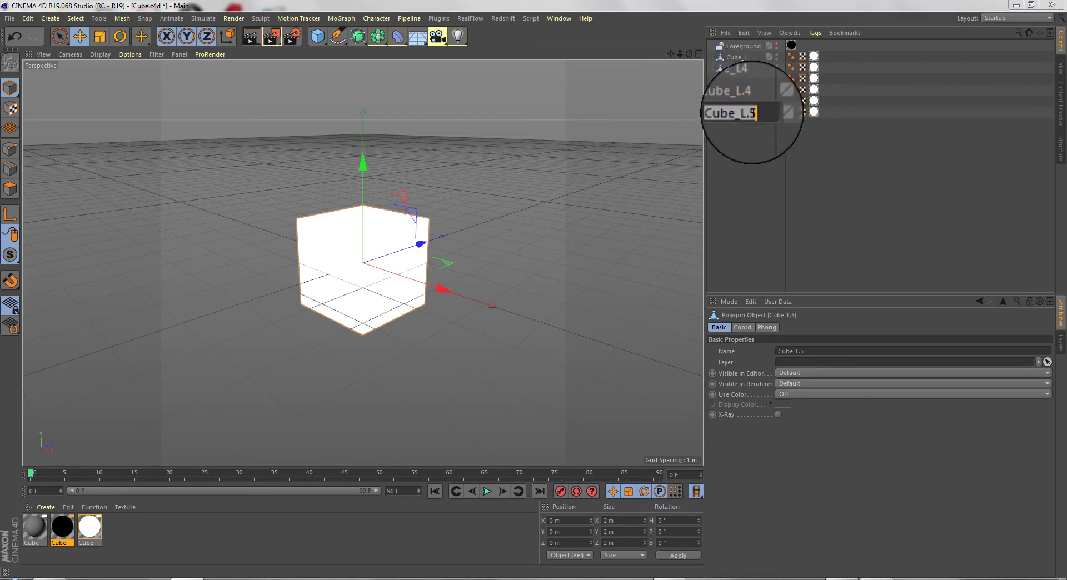
{"action": "left_click", "coordinate": [758, 113]}
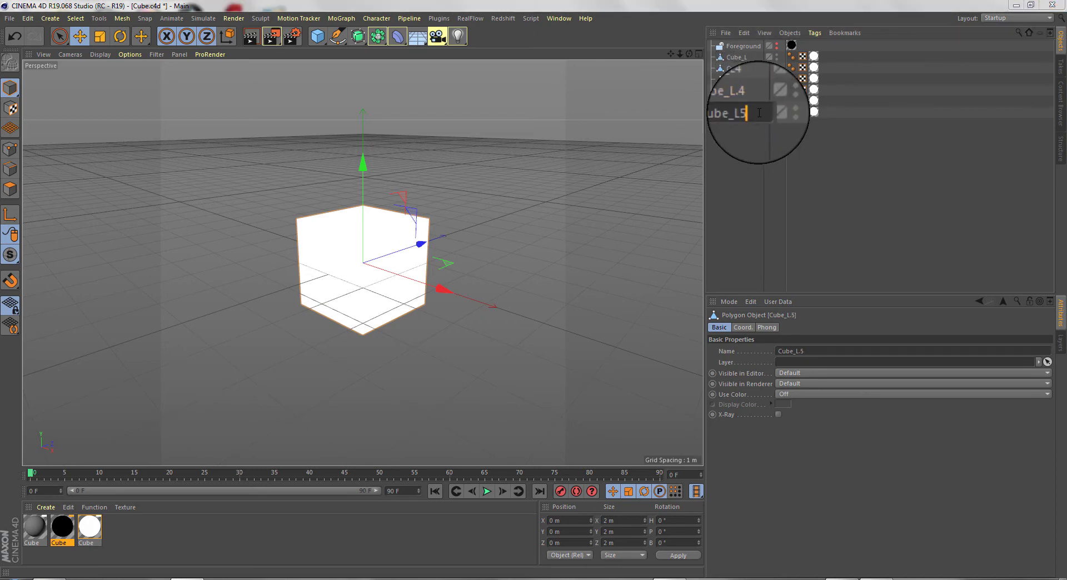
{"action": "key", "text": "Return"}
{"action": "left_click", "coordinate": [747, 102]}
{"action": "double_click", "coordinate": [747, 101]}
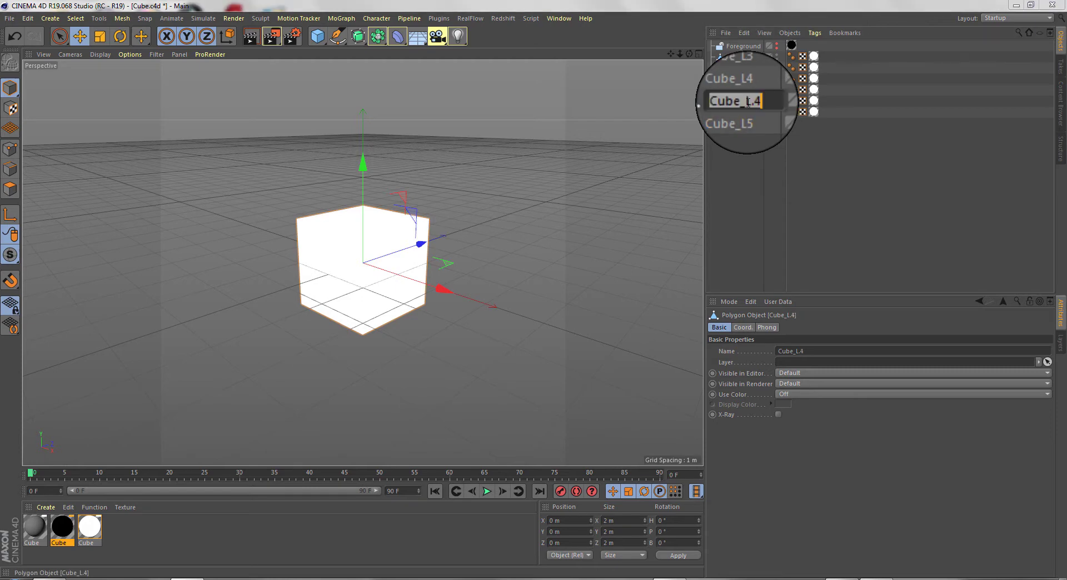
{"action": "left_click", "coordinate": [755, 102]}
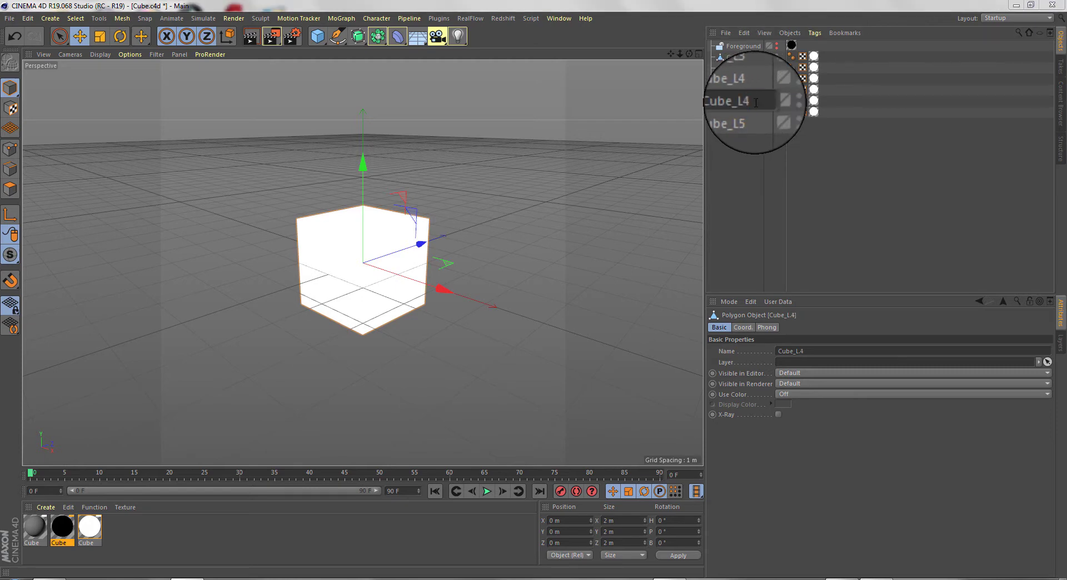
{"action": "key", "text": "Return"}
{"action": "double_click", "coordinate": [748, 89]}
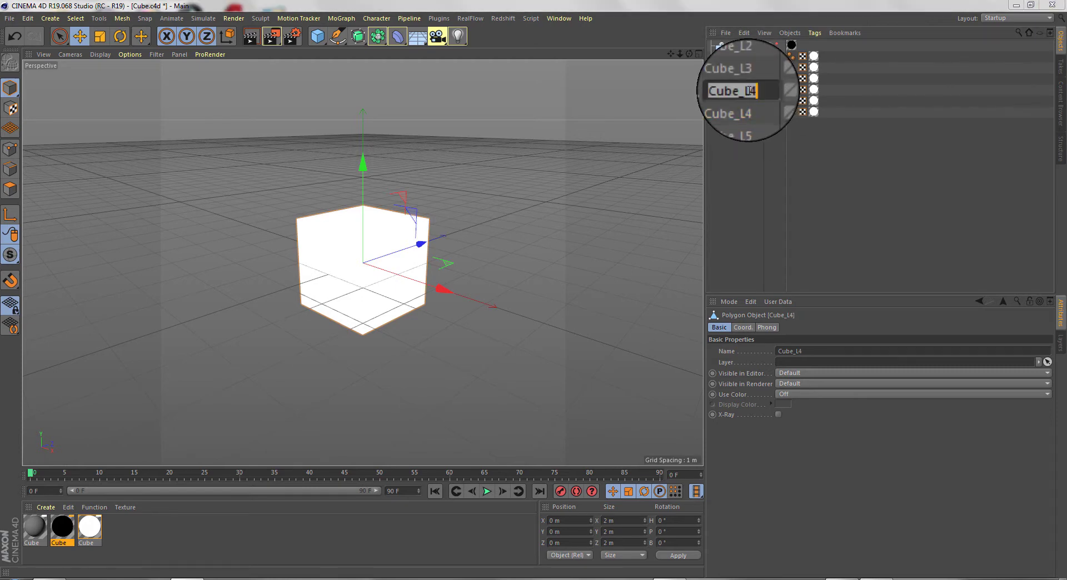
{"action": "key", "text": "Return"}
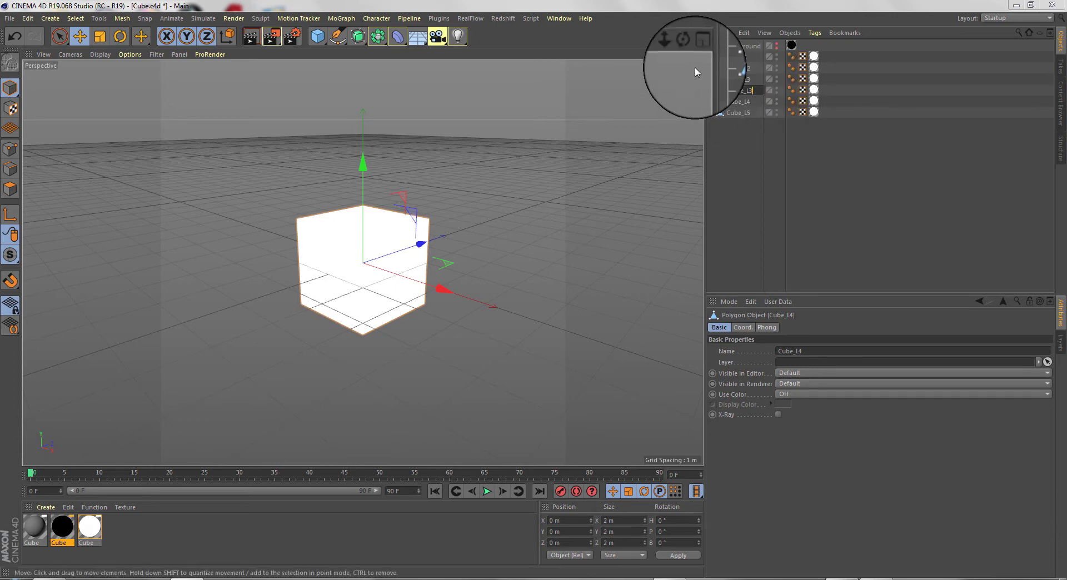
Rename the third, second and first cubes in the object list Cube_L2, Cube_L1 and Cube_L0
{"action": "key", "text": "Return"}
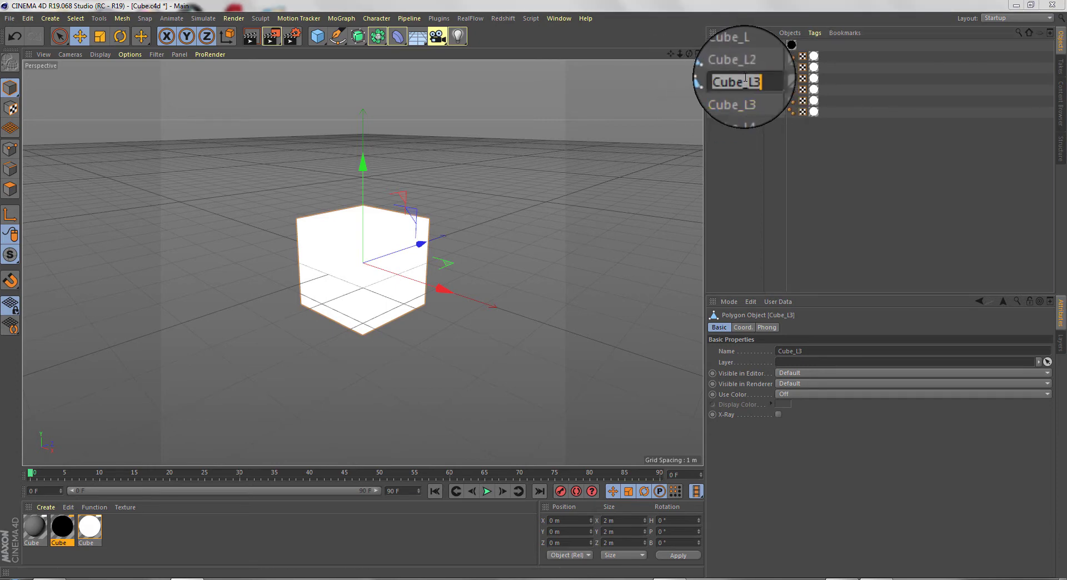
{"action": "double_click", "coordinate": [747, 82]}
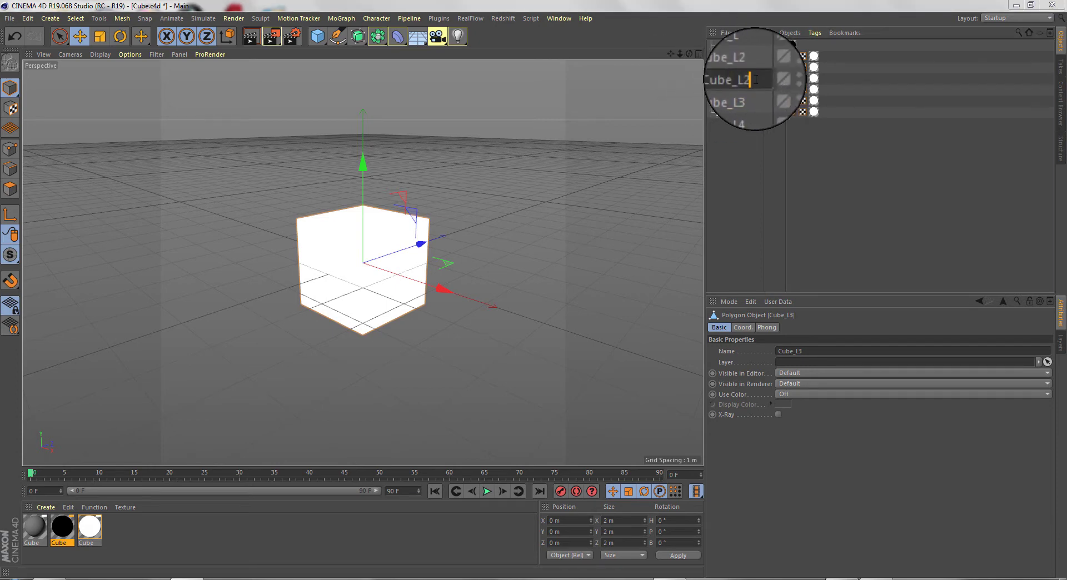
{"action": "key", "text": "Return"}
{"action": "left_click", "coordinate": [736, 71]}
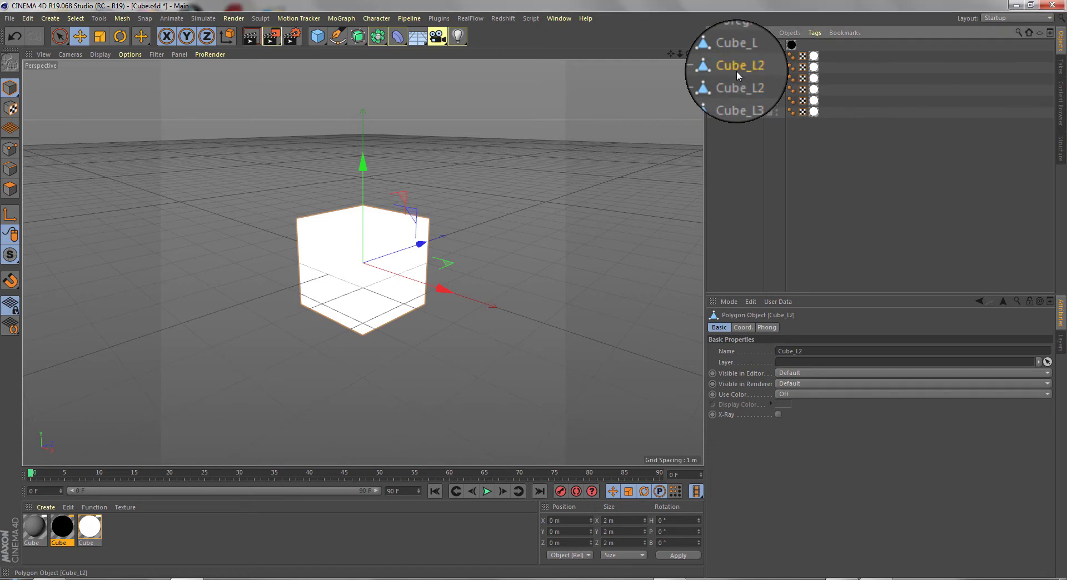
{"action": "double_click", "coordinate": [736, 71]}
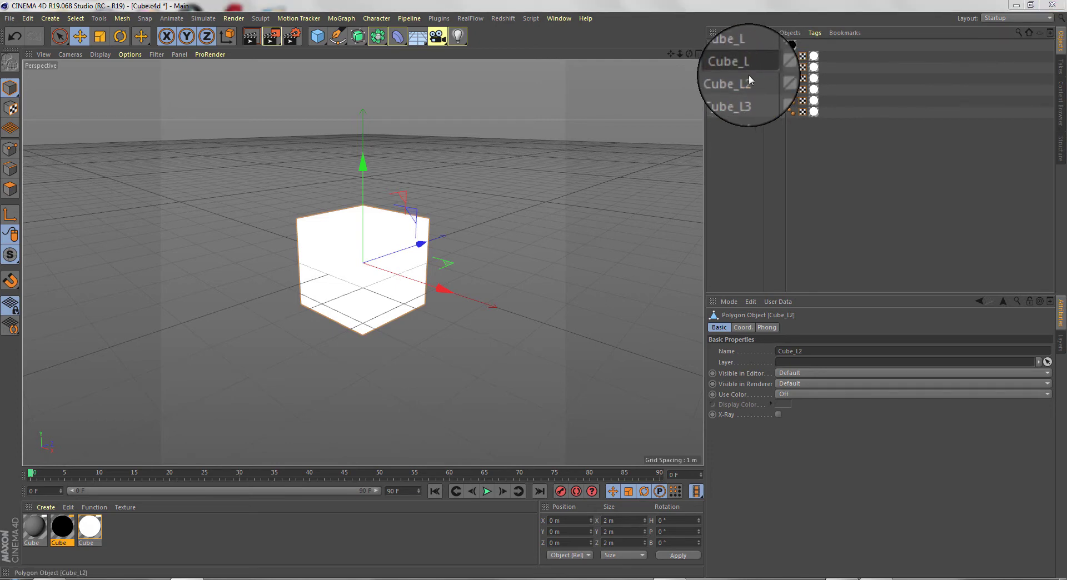
{"action": "type", "text": "1"}
{"action": "key", "text": "Return"}
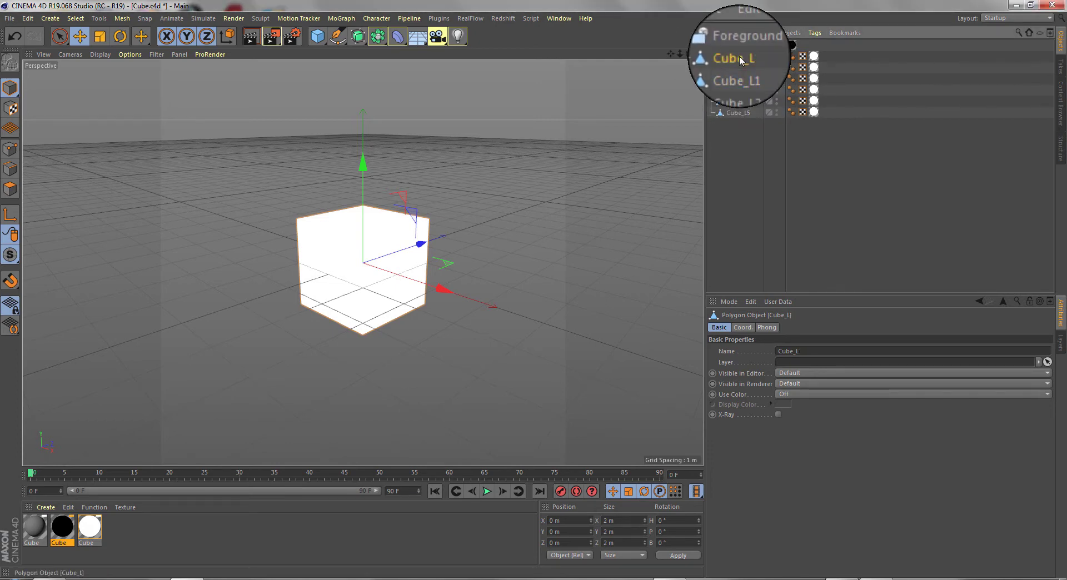
{"action": "double_click", "coordinate": [740, 56]}
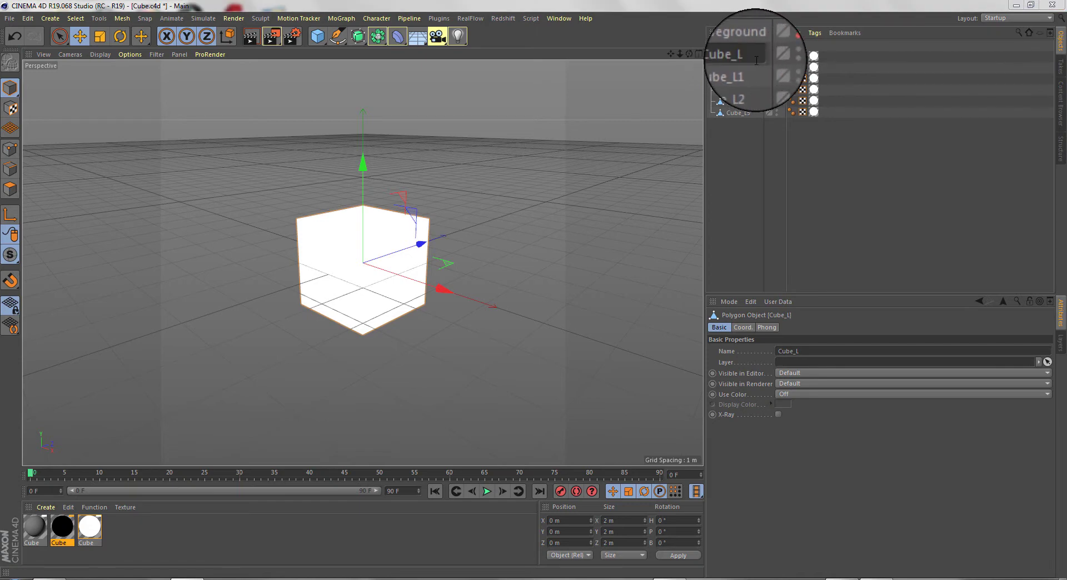
{"action": "type", "text": "0"}
{"action": "key", "text": "Return"}
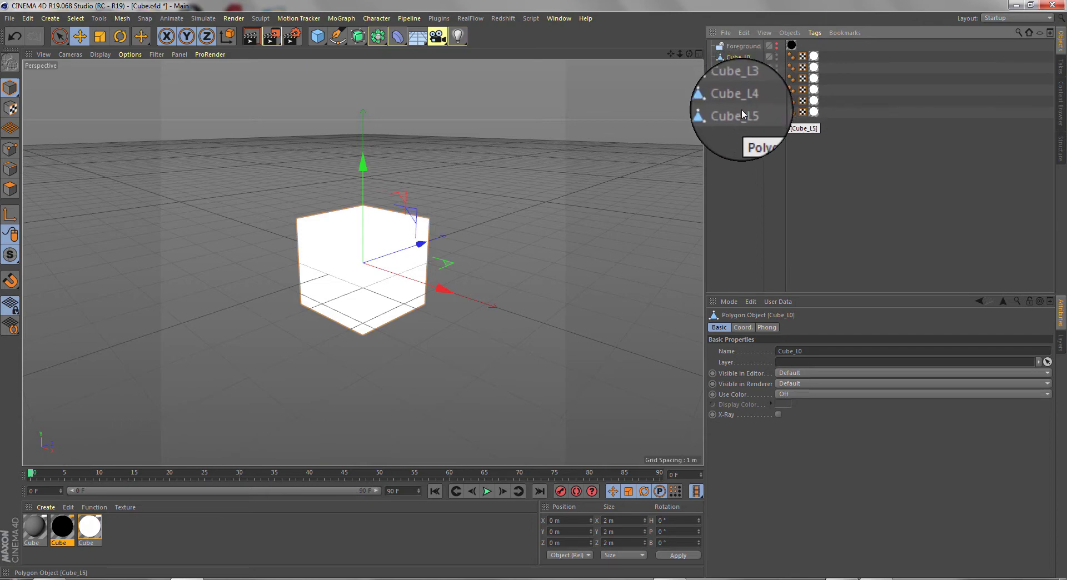
Select all six cubes from Cube_L0 to Cube_L5 and start an FBX export named Cube.fbx in the project folder
{"action": "left_click", "coordinate": [742, 115], "text": "shift"}
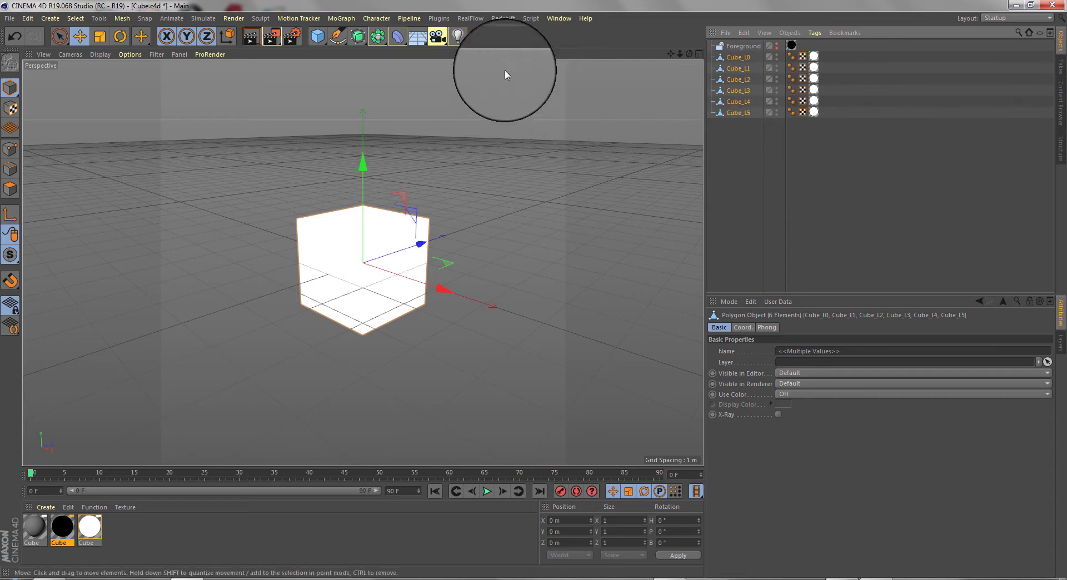
{"action": "left_click", "coordinate": [10, 18]}
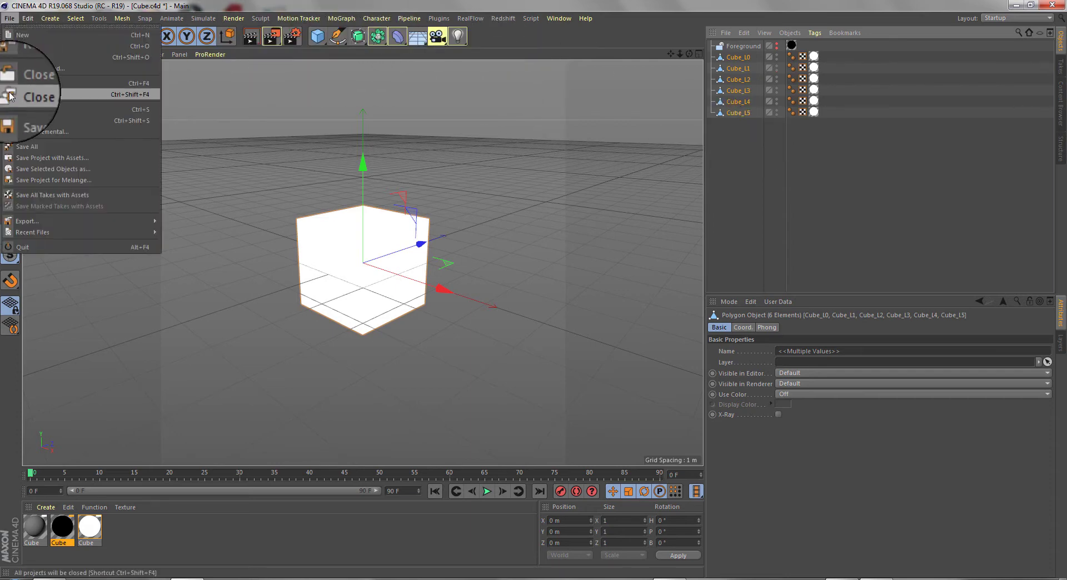
{"action": "mouse_move", "coordinate": [98, 225]}
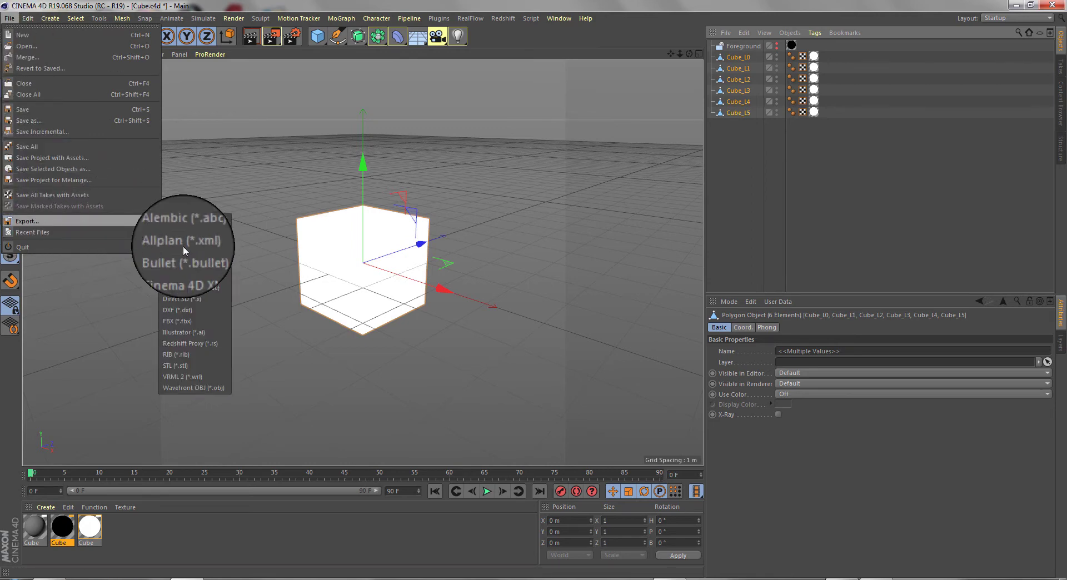
{"action": "left_click", "coordinate": [173, 322]}
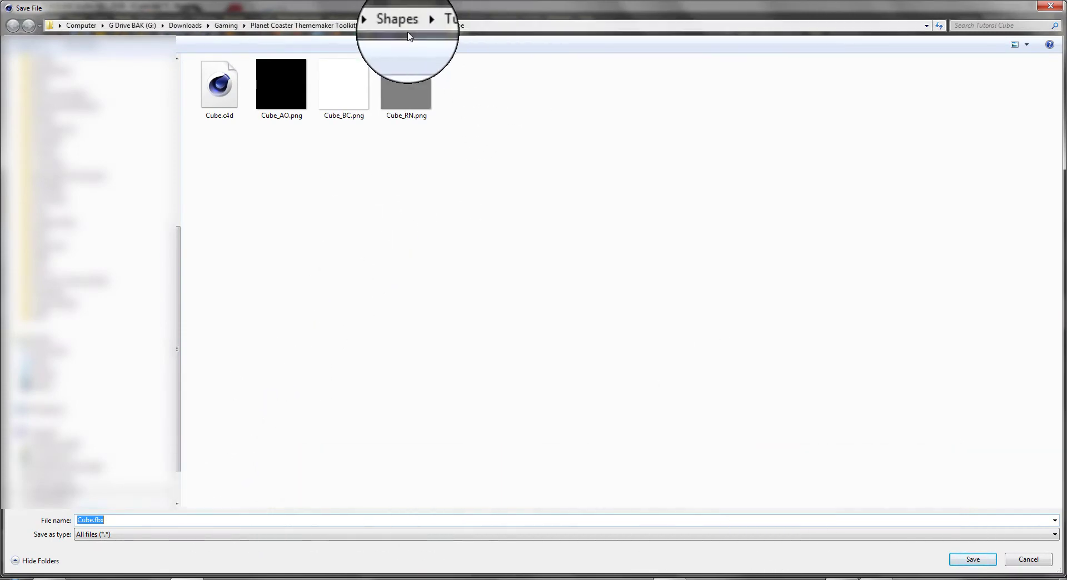
{"action": "left_click", "coordinate": [965, 565]}
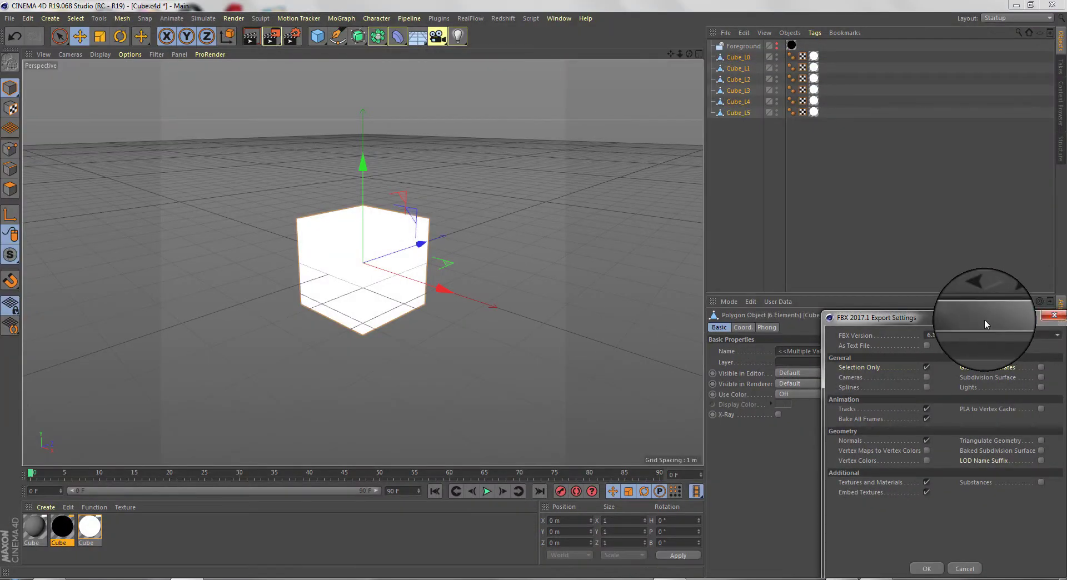
Export the selected cubes with FBX version 6.1 (2010) and animation Tracks turned off
{"action": "left_click_drag", "start_coordinate": [985, 319], "coordinate": [623, 197]}
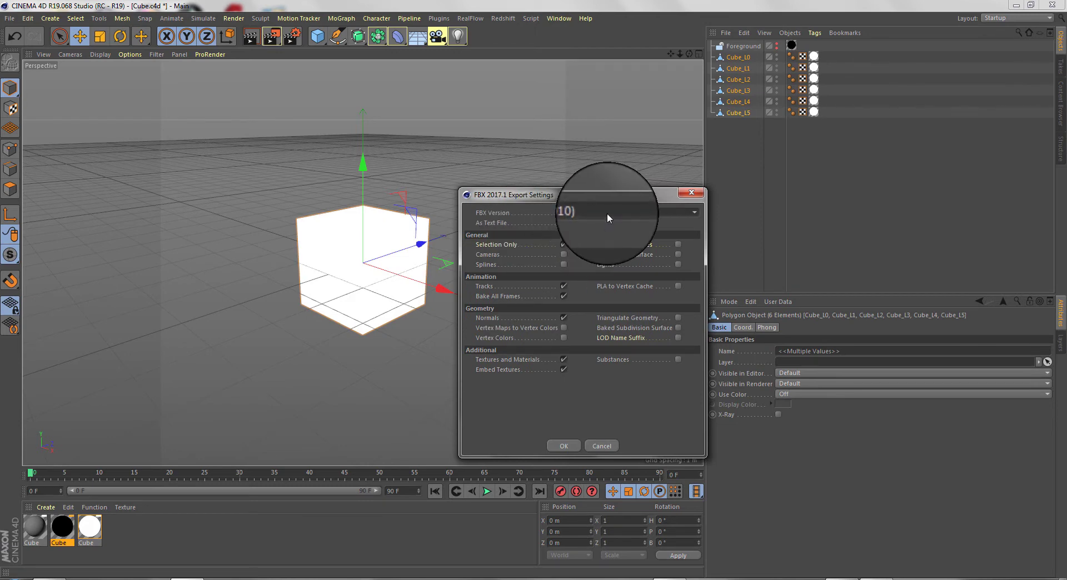
{"action": "left_click", "coordinate": [607, 212]}
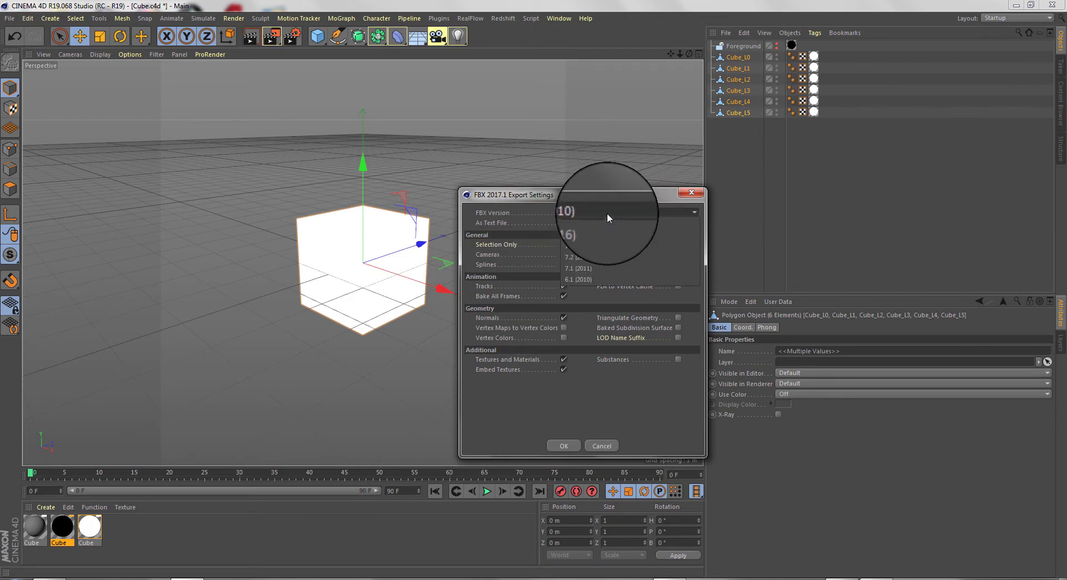
{"action": "left_click", "coordinate": [512, 389]}
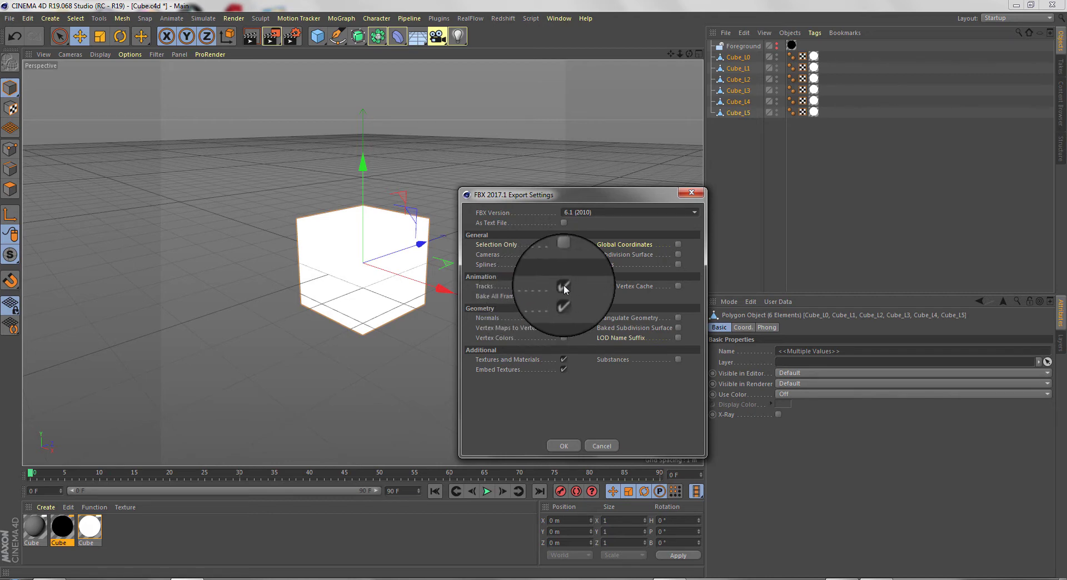
{"action": "left_click", "coordinate": [565, 287]}
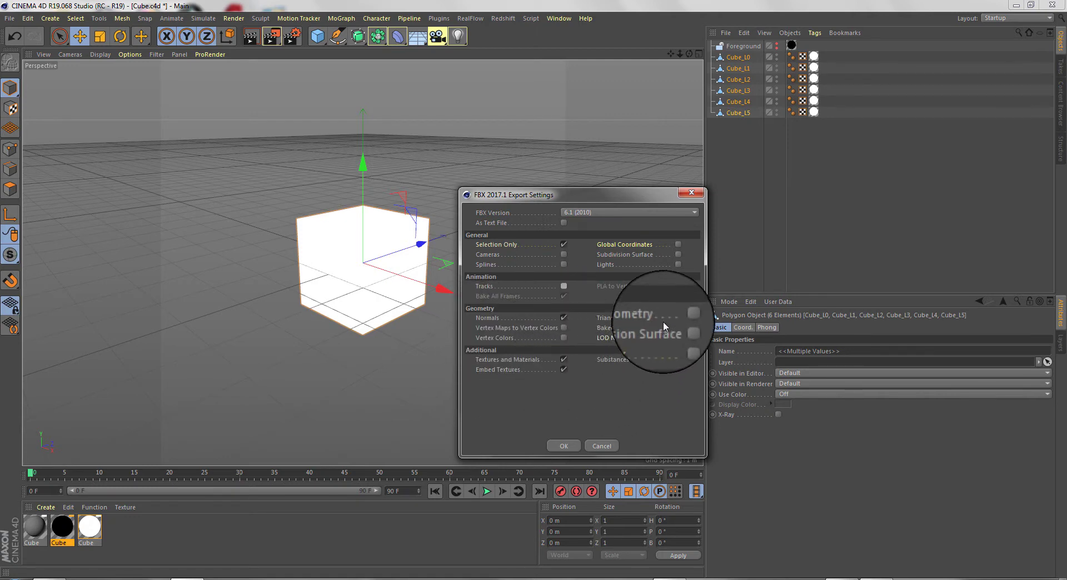
{"action": "left_click", "coordinate": [557, 445]}
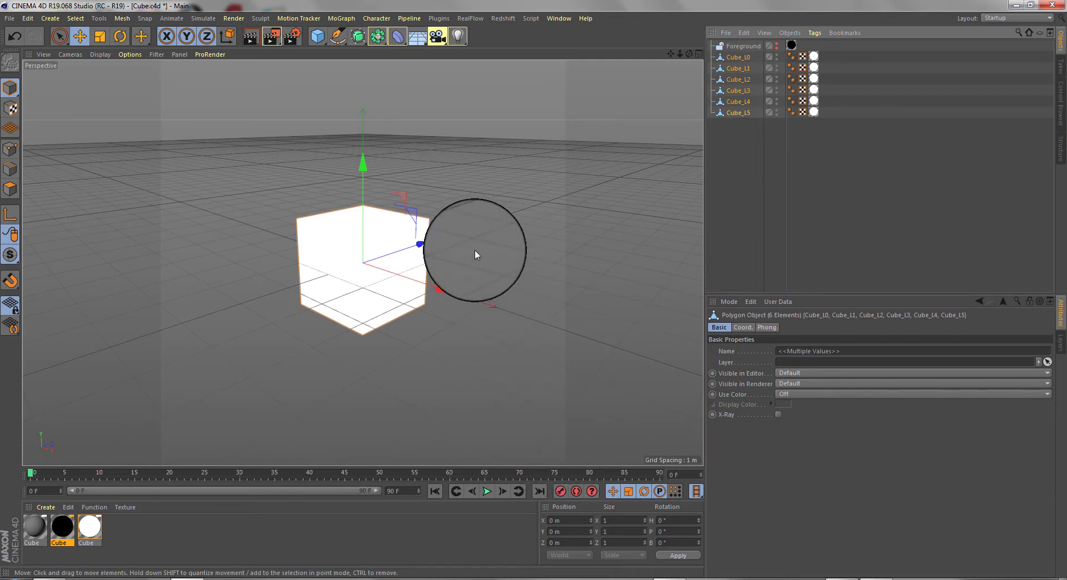
Save the Cube.c4d project and clear the object selection
{"action": "left_click", "coordinate": [10, 18]}
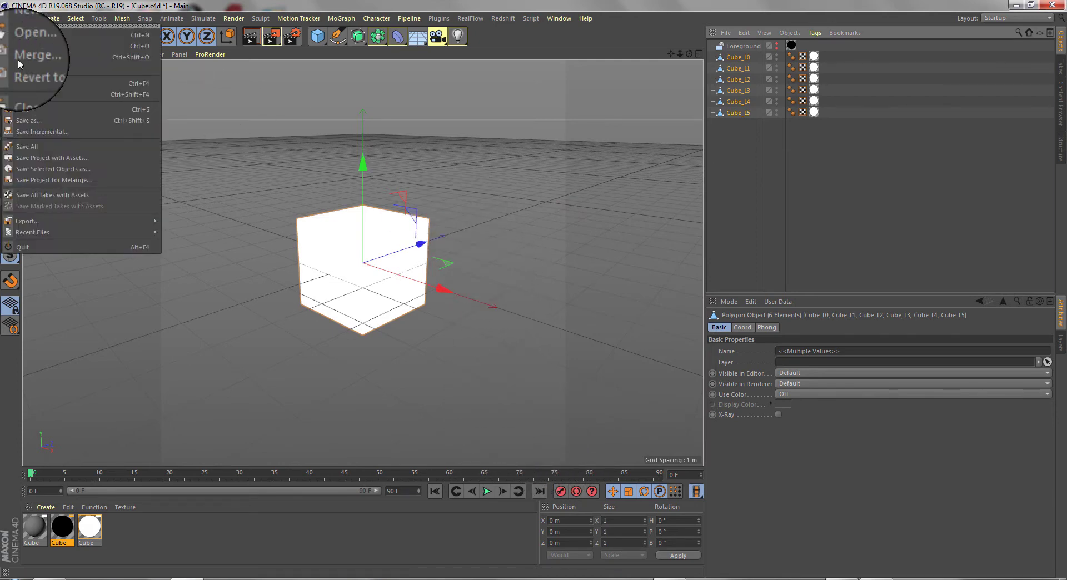
{"action": "left_click", "coordinate": [49, 114]}
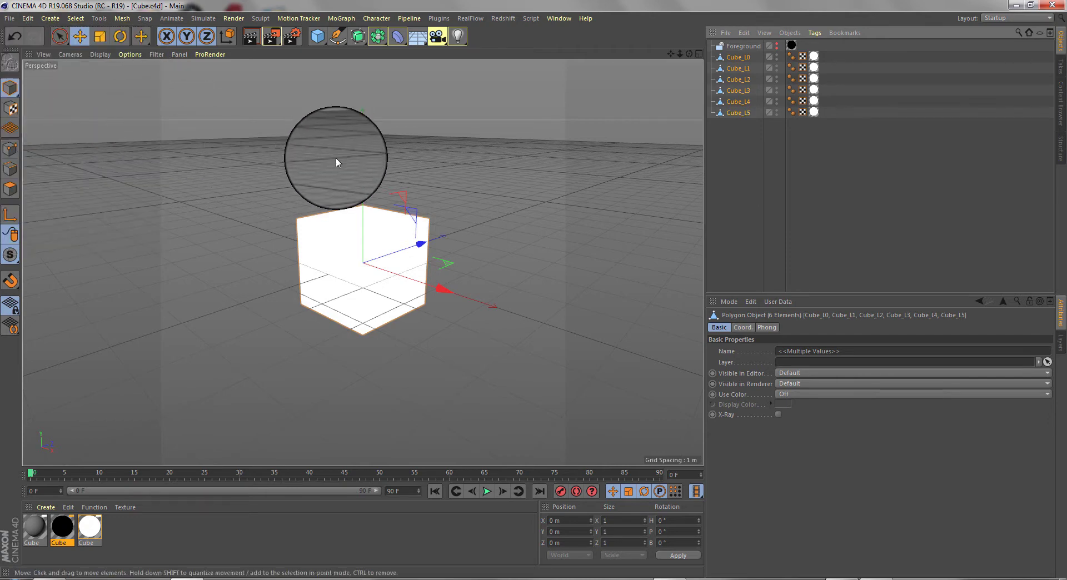
{"action": "left_click", "coordinate": [723, 171]}
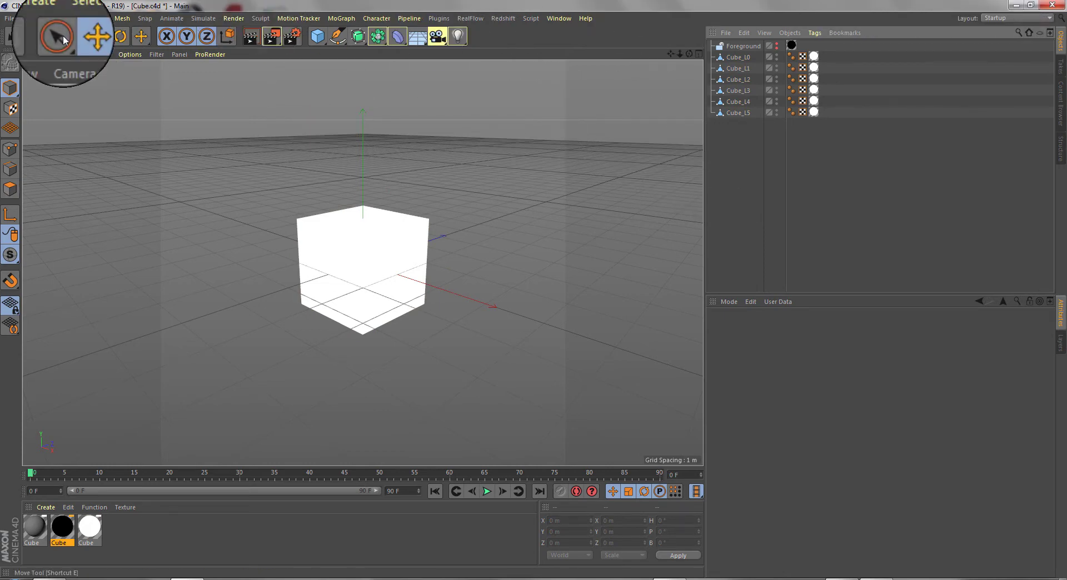
{"action": "left_click", "coordinate": [9, 18]}
{"action": "left_click", "coordinate": [61, 109]}
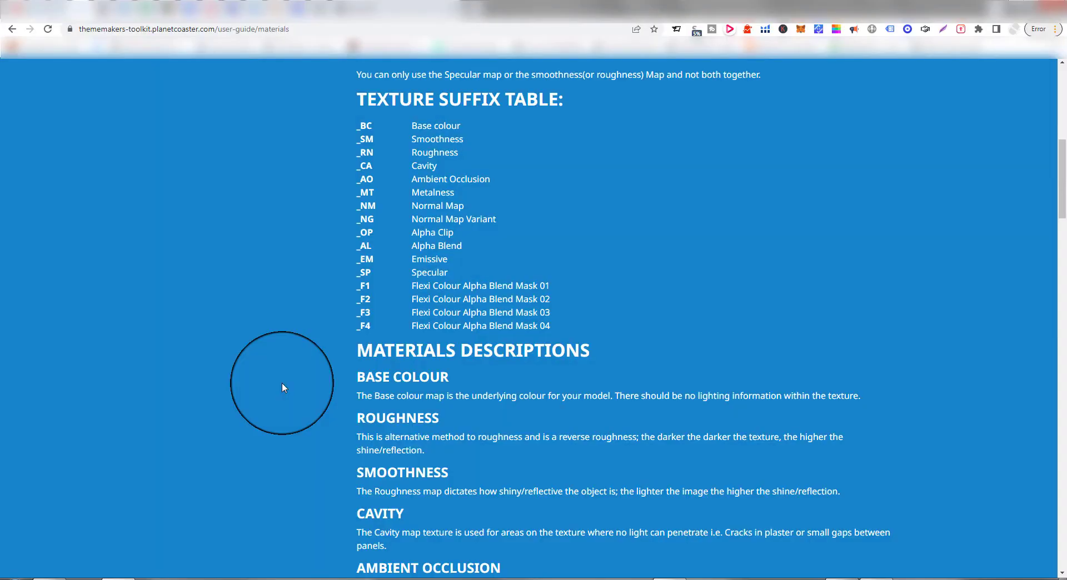
Review the model and materials configuration example on the Thememaker's Toolkit Materials page in the browser
{"action": "scroll", "coordinate": [282, 383], "scroll_direction": "up", "scroll_amount": 9}
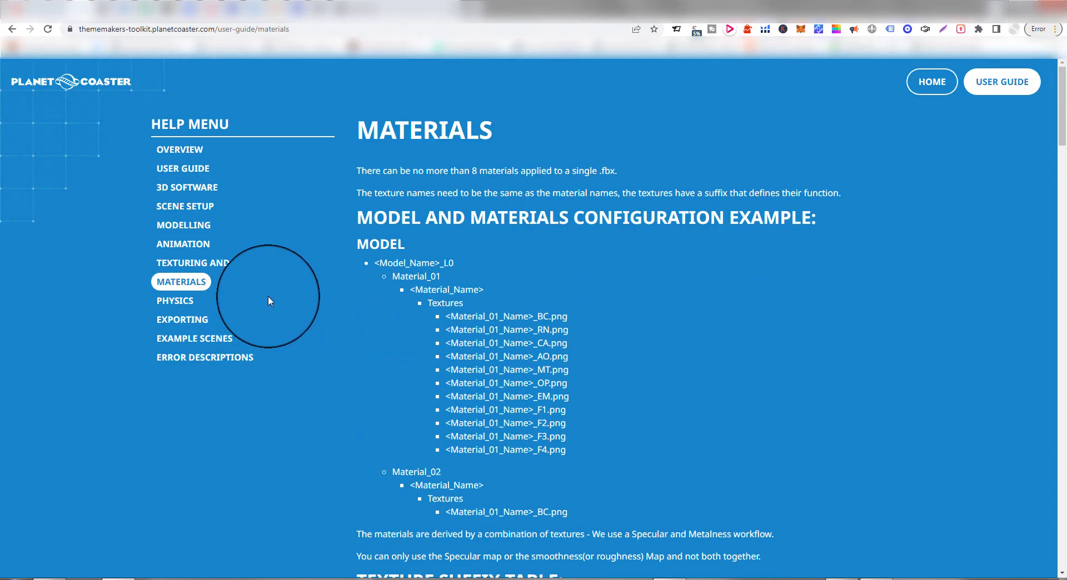
{"action": "scroll", "coordinate": [268, 297], "scroll_direction": "down", "scroll_amount": 4}
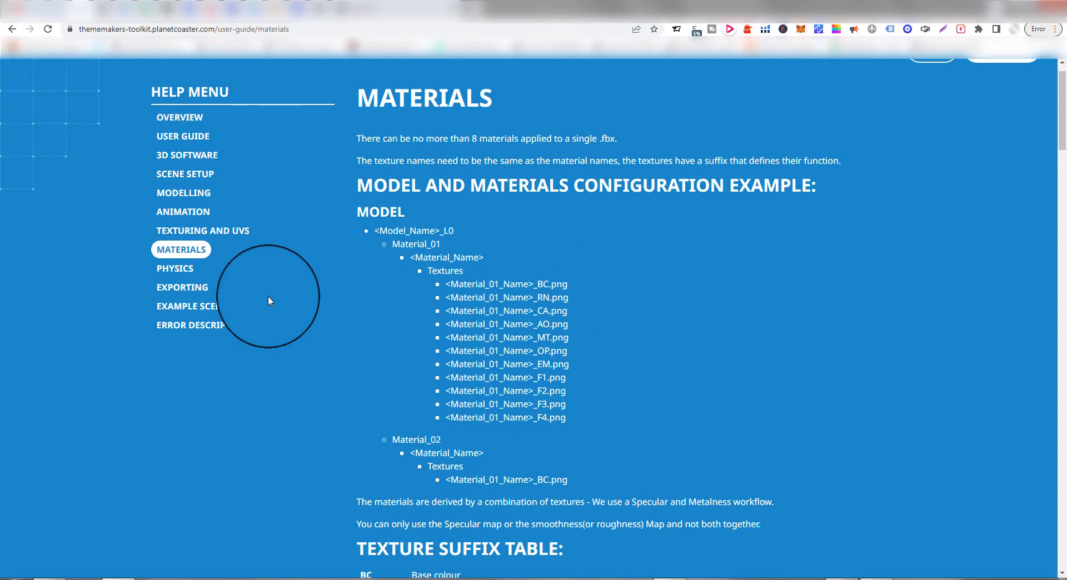
{"action": "scroll", "coordinate": [269, 297], "scroll_direction": "down", "scroll_amount": 2}
{"action": "scroll", "coordinate": [269, 297], "scroll_direction": "up", "scroll_amount": 2}
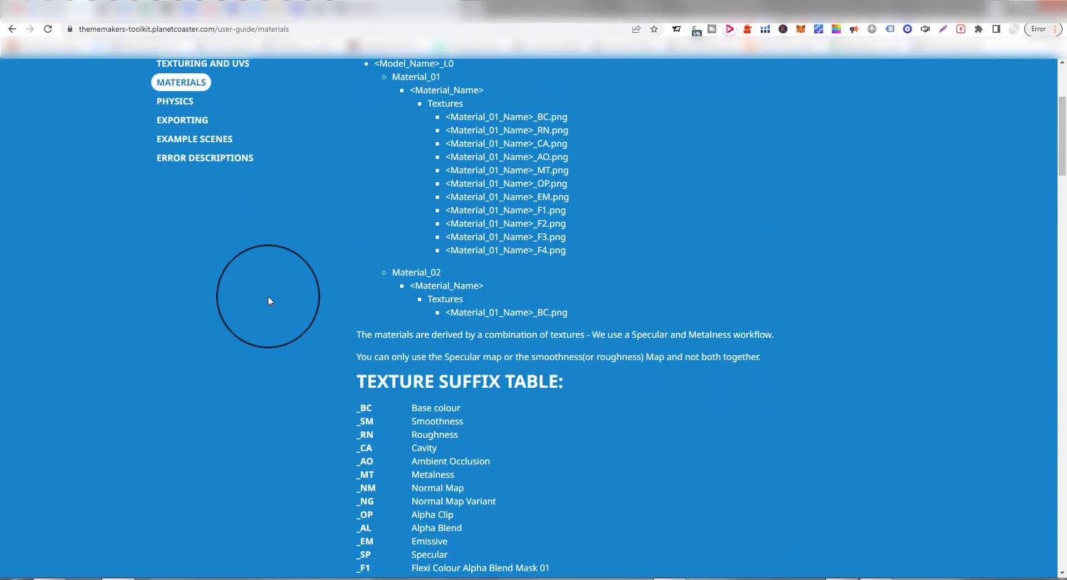
{"action": "scroll", "coordinate": [269, 297], "scroll_direction": "down", "scroll_amount": 3}
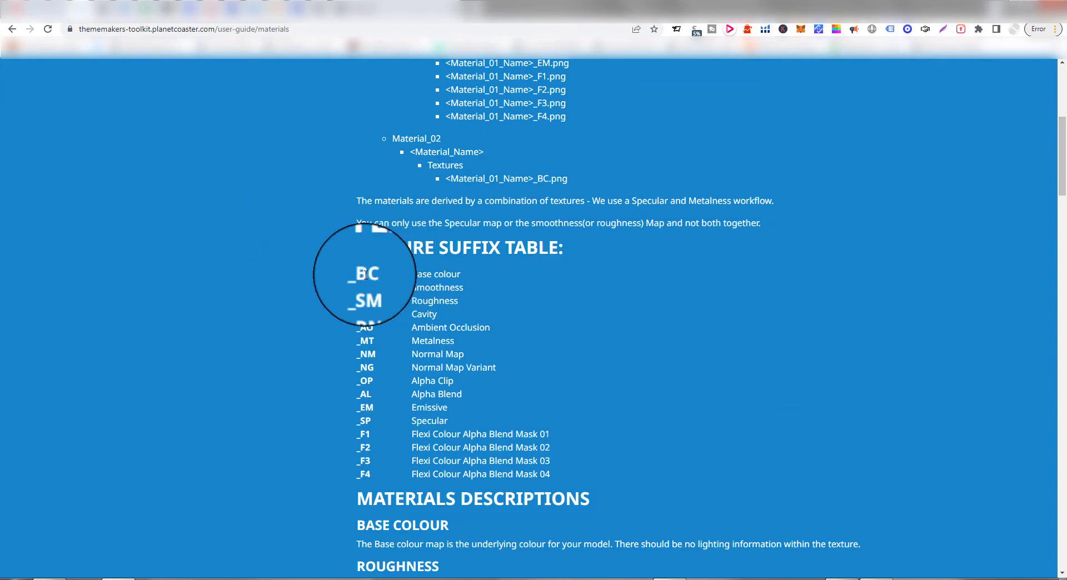
Examine the texture suffix table, highlighting the base colour, roughness, Flexi Colour mask, emissive and metalness entries
{"action": "left_click_drag", "start_coordinate": [366, 275], "coordinate": [455, 276]}
{"action": "left_click", "coordinate": [303, 301]}
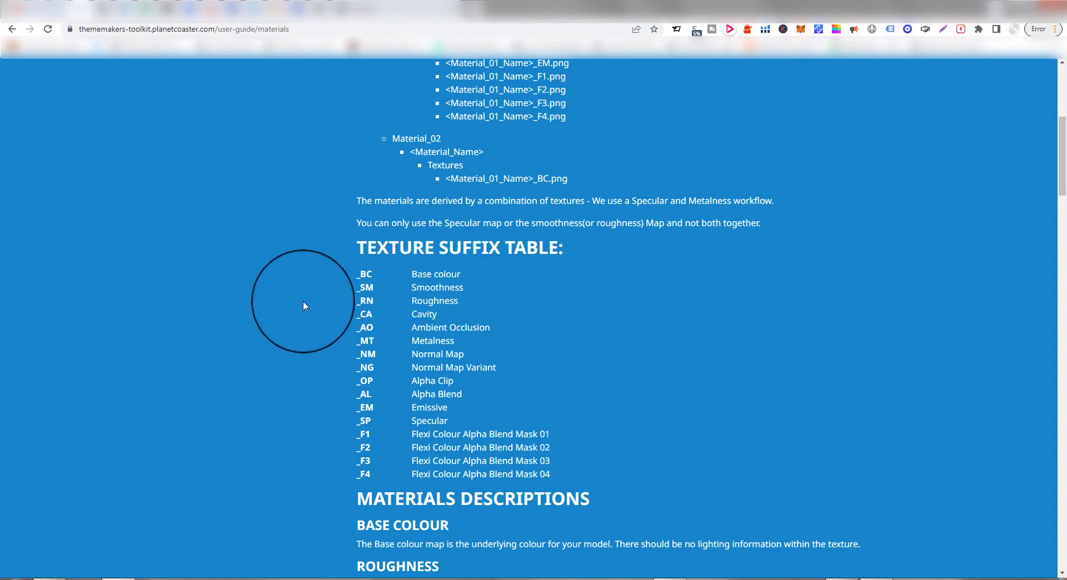
{"action": "left_click_drag", "start_coordinate": [360, 301], "coordinate": [485, 301]}
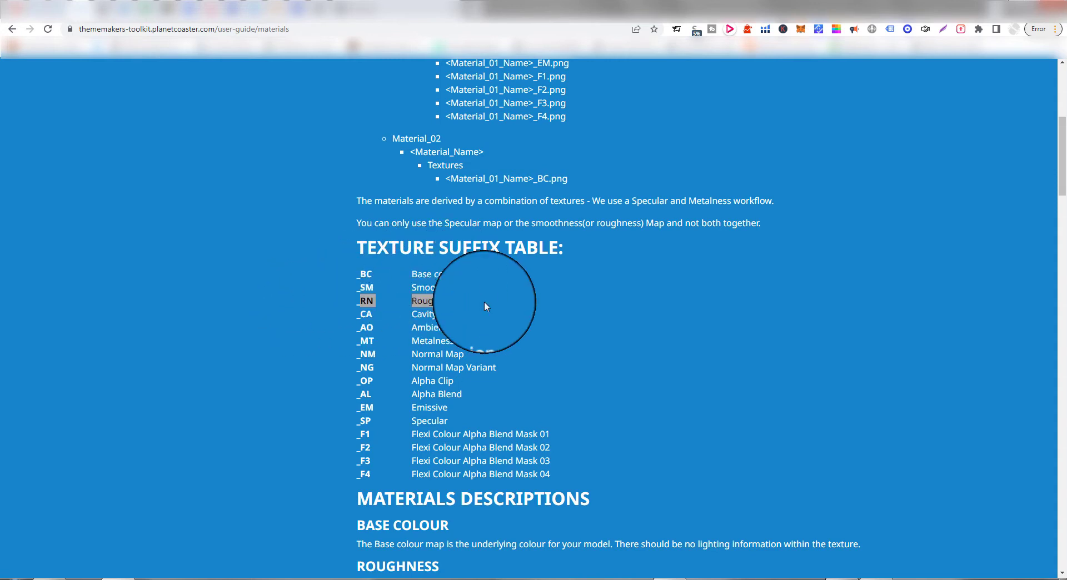
{"action": "left_click", "coordinate": [283, 309]}
{"action": "scroll", "coordinate": [282, 309], "scroll_direction": "down", "scroll_amount": 1}
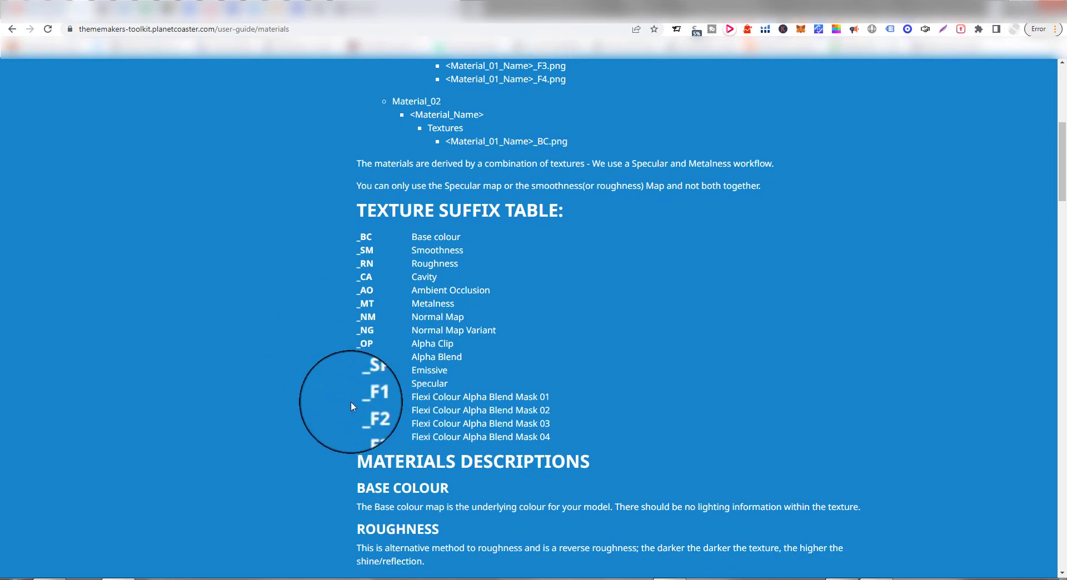
{"action": "left_click_drag", "start_coordinate": [355, 398], "coordinate": [552, 392]}
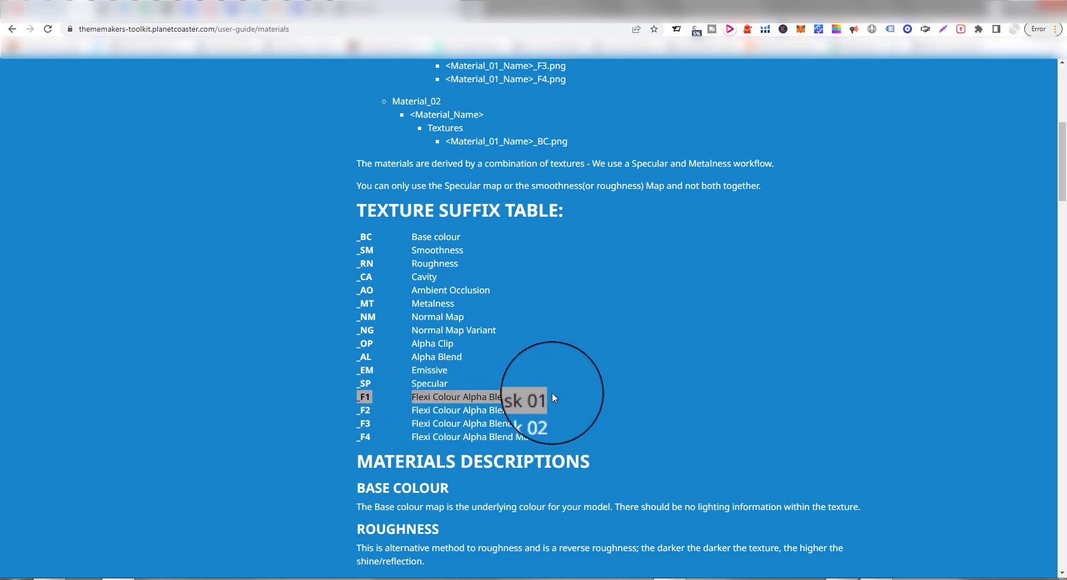
{"action": "left_click", "coordinate": [312, 383]}
{"action": "left_click_drag", "start_coordinate": [360, 370], "coordinate": [452, 371]}
{"action": "left_click", "coordinate": [259, 372]}
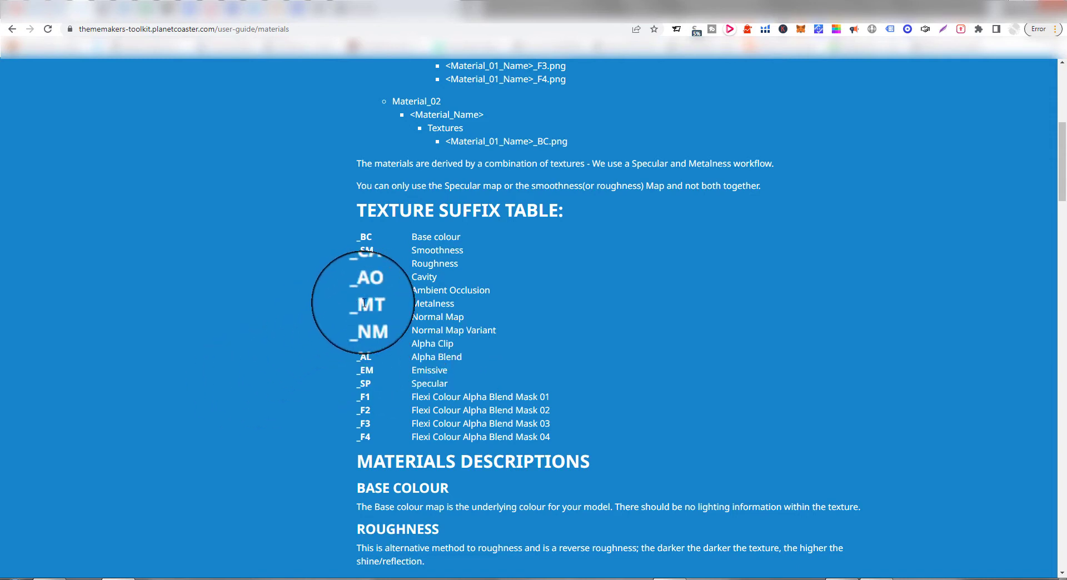
{"action": "left_click_drag", "start_coordinate": [360, 304], "coordinate": [472, 305]}
{"action": "left_click", "coordinate": [285, 323]}
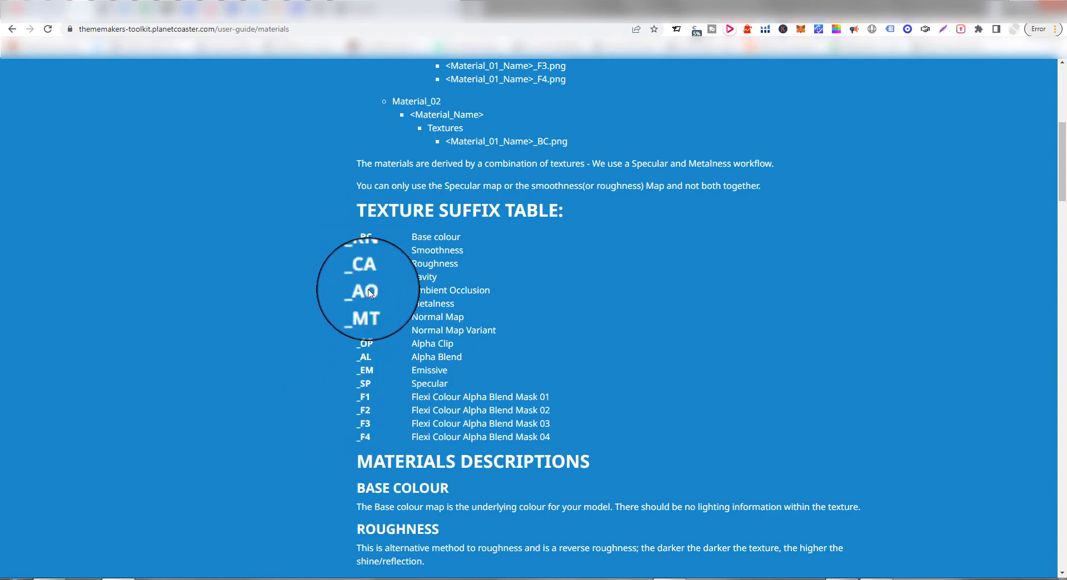
Read through the materials descriptions and the texture combinations for each material type
{"action": "scroll", "coordinate": [242, 387], "scroll_direction": "down", "scroll_amount": 3}
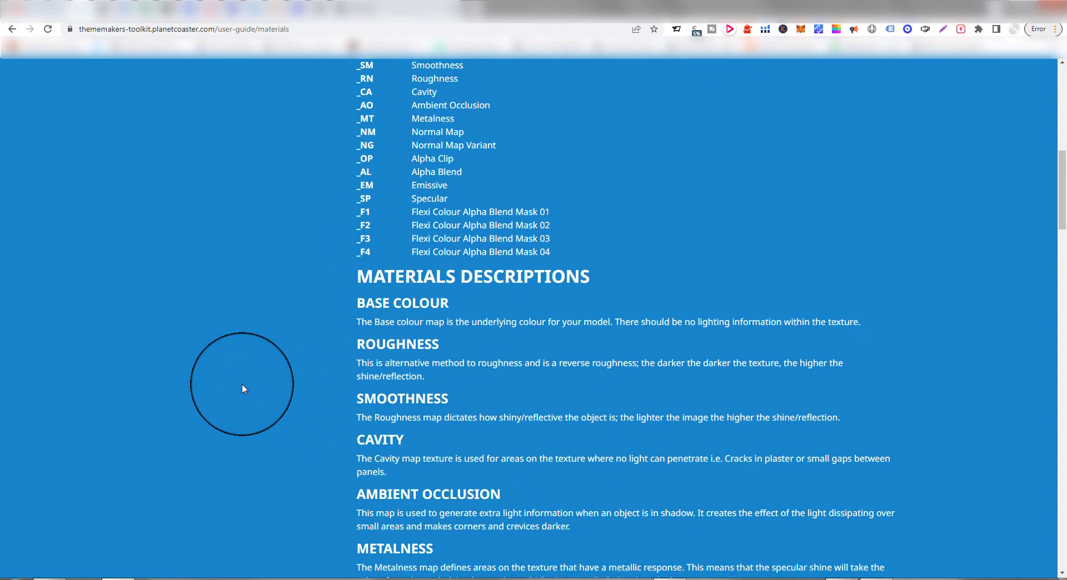
{"action": "scroll", "coordinate": [241, 383], "scroll_direction": "up", "scroll_amount": 10}
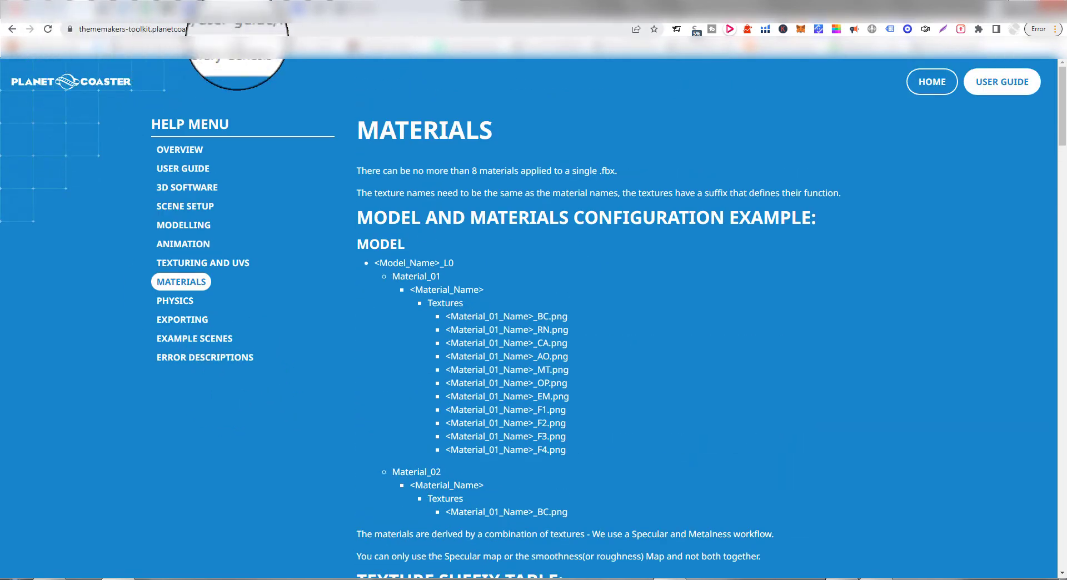
{"action": "scroll", "coordinate": [322, 239], "scroll_direction": "down", "scroll_amount": 10}
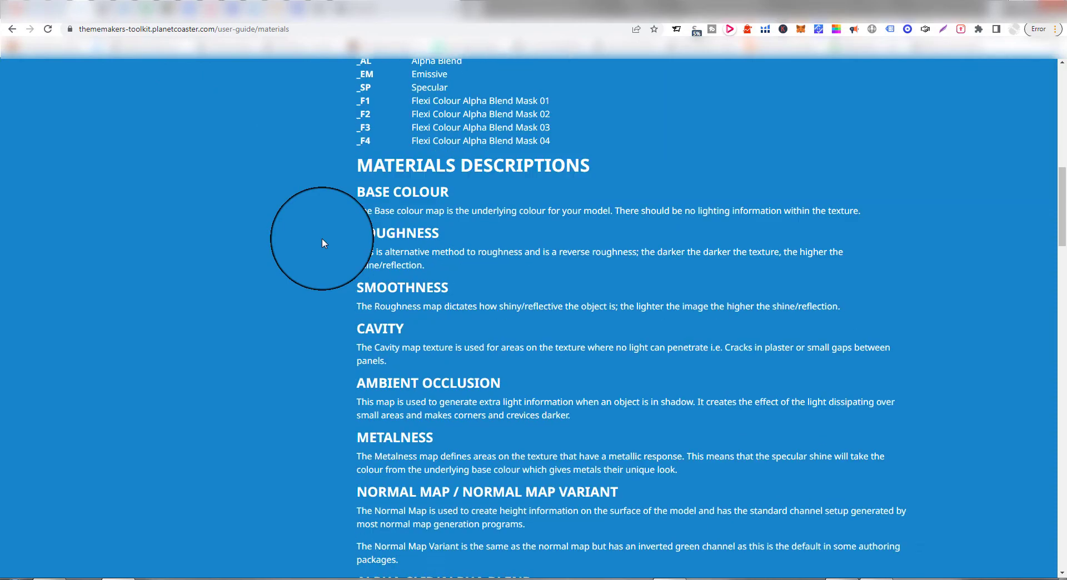
{"action": "scroll", "coordinate": [321, 239], "scroll_direction": "down", "scroll_amount": 15}
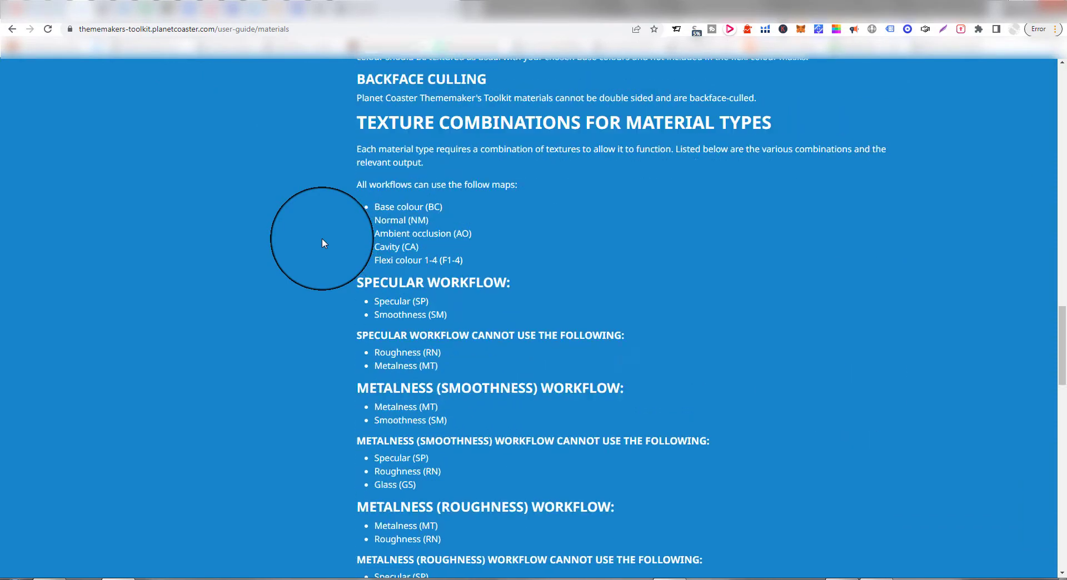
Review the transparent material suffixes, the texture suffix table and the model configuration example on the Materials page
{"action": "scroll", "coordinate": [322, 240], "scroll_direction": "down", "scroll_amount": 15}
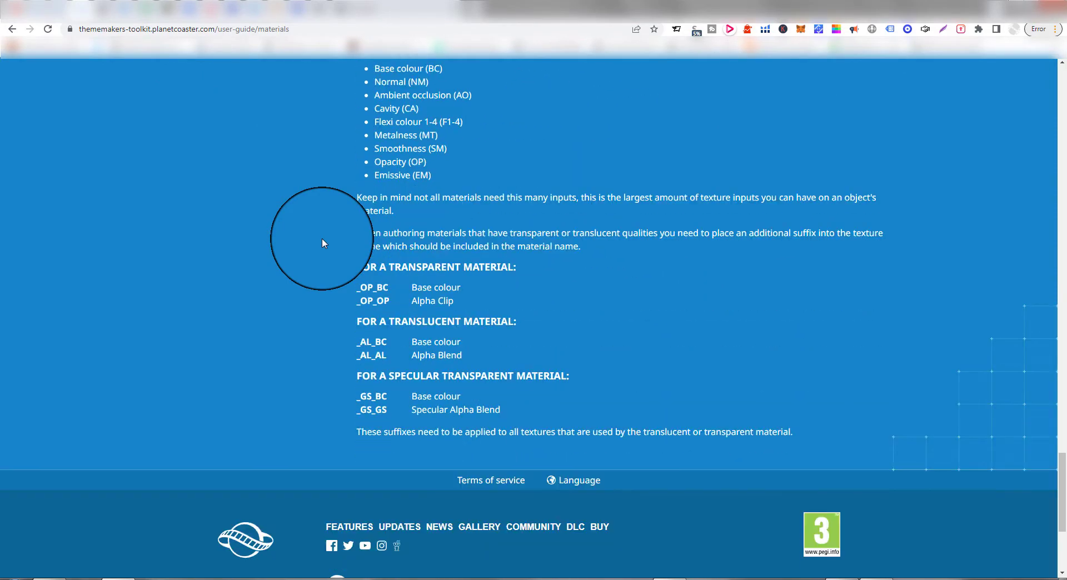
{"action": "scroll", "coordinate": [323, 243], "scroll_direction": "up", "scroll_amount": 20}
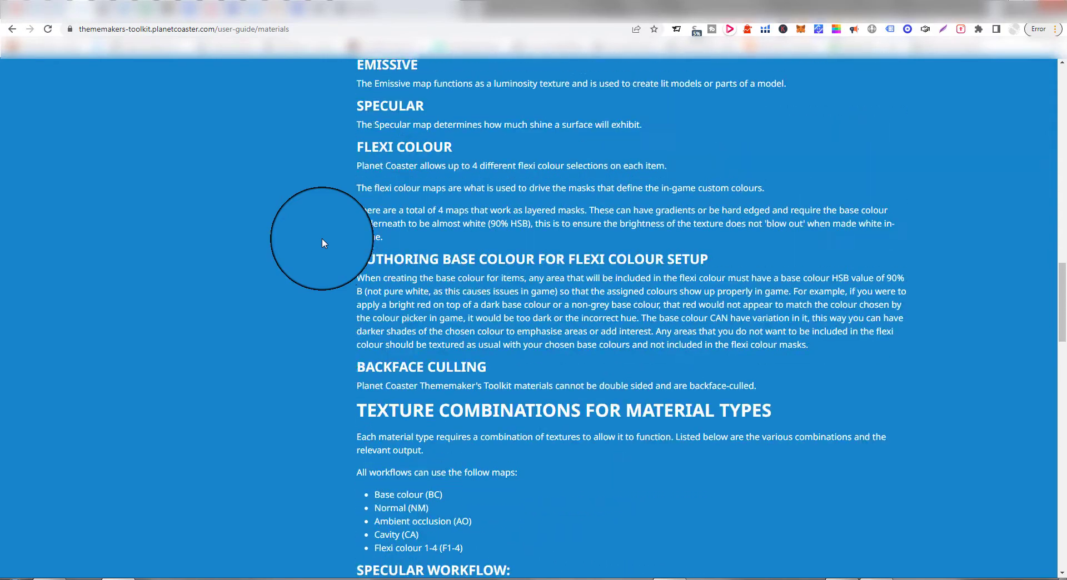
{"action": "scroll", "coordinate": [322, 243], "scroll_direction": "up", "scroll_amount": 15}
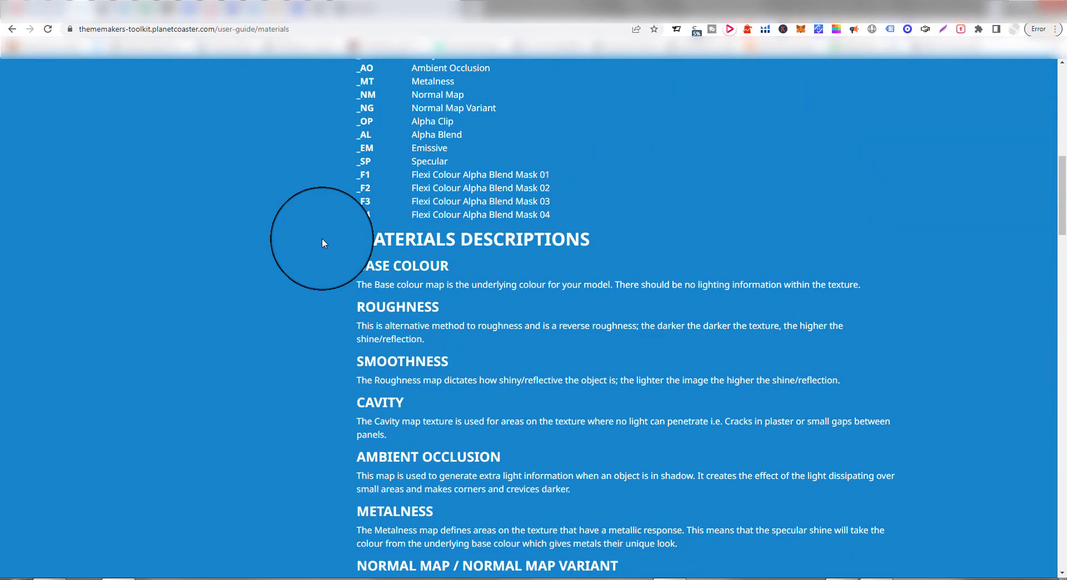
{"action": "scroll", "coordinate": [323, 243], "scroll_direction": "up", "scroll_amount": 3}
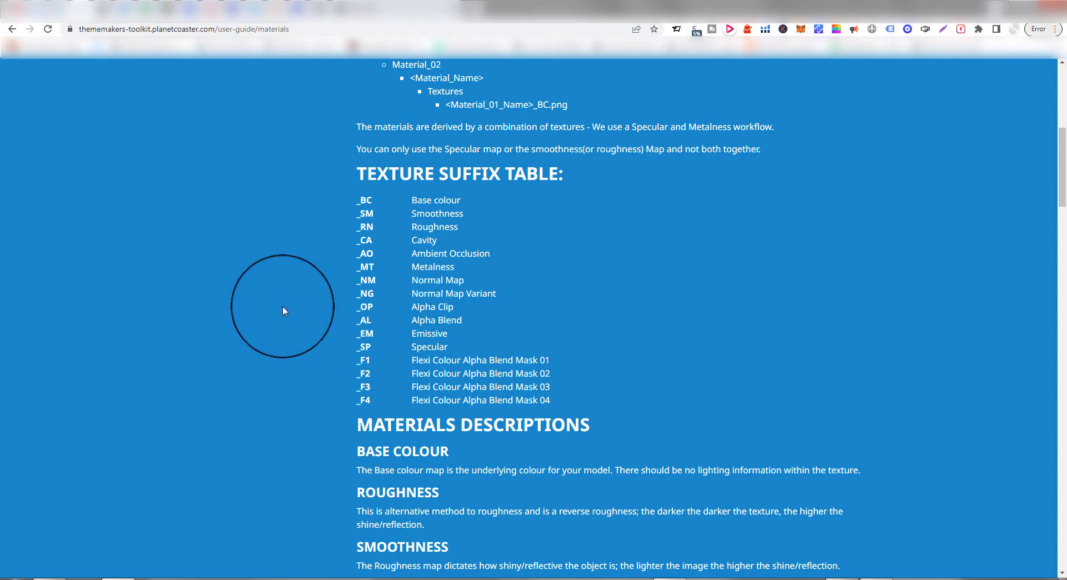
{"action": "scroll", "coordinate": [283, 308], "scroll_direction": "down", "scroll_amount": 3}
{"action": "scroll", "coordinate": [282, 306], "scroll_direction": "up", "scroll_amount": 9}
{"action": "scroll", "coordinate": [283, 306], "scroll_direction": "down", "scroll_amount": 3}
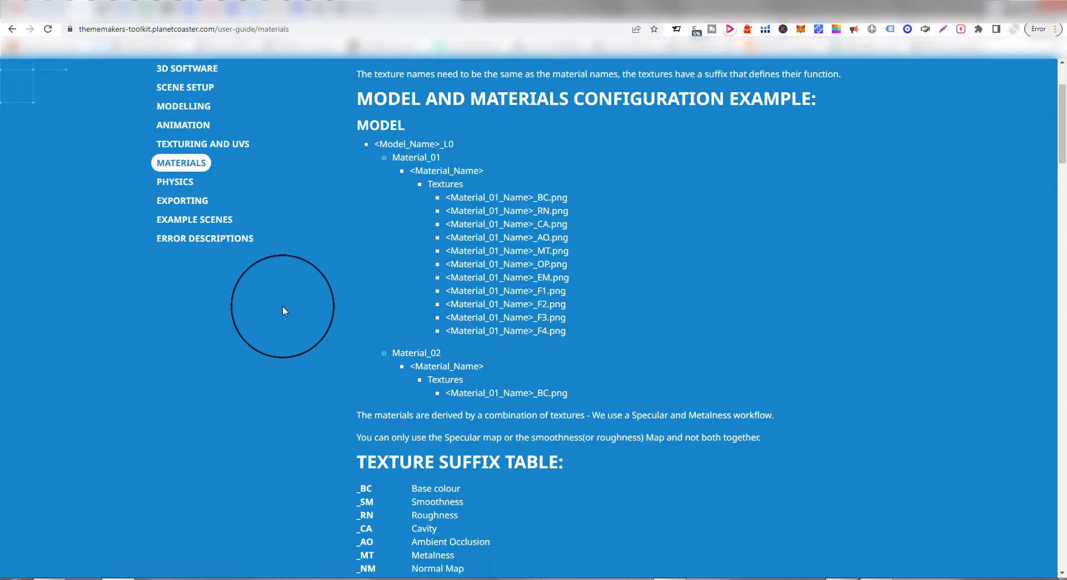
{"action": "scroll", "coordinate": [282, 306], "scroll_direction": "down", "scroll_amount": 3}
{"action": "scroll", "coordinate": [283, 310], "scroll_direction": "down", "scroll_amount": 5}
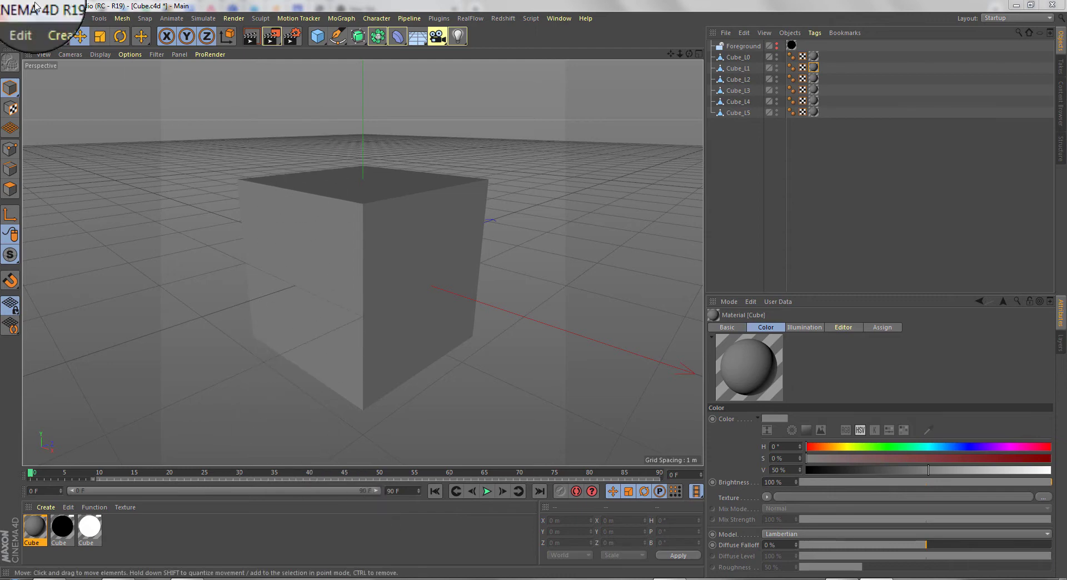
Switch to Cinema 4D, save the Cube.c4d project and select the Cube_L1 object in the viewport
{"action": "left_click", "coordinate": [12, 18]}
{"action": "left_click", "coordinate": [50, 106]}
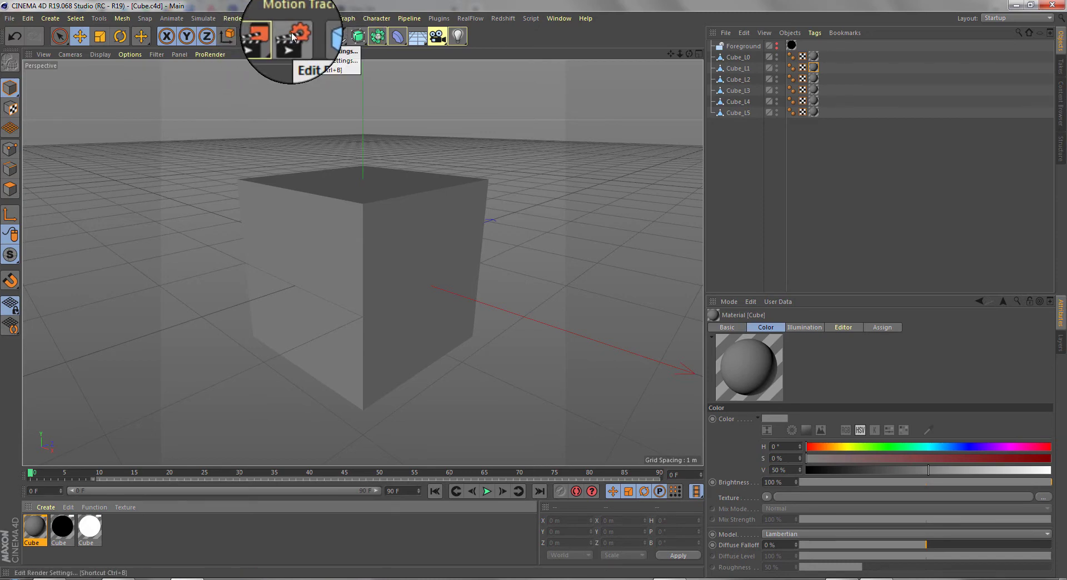
{"action": "left_click", "coordinate": [351, 205]}
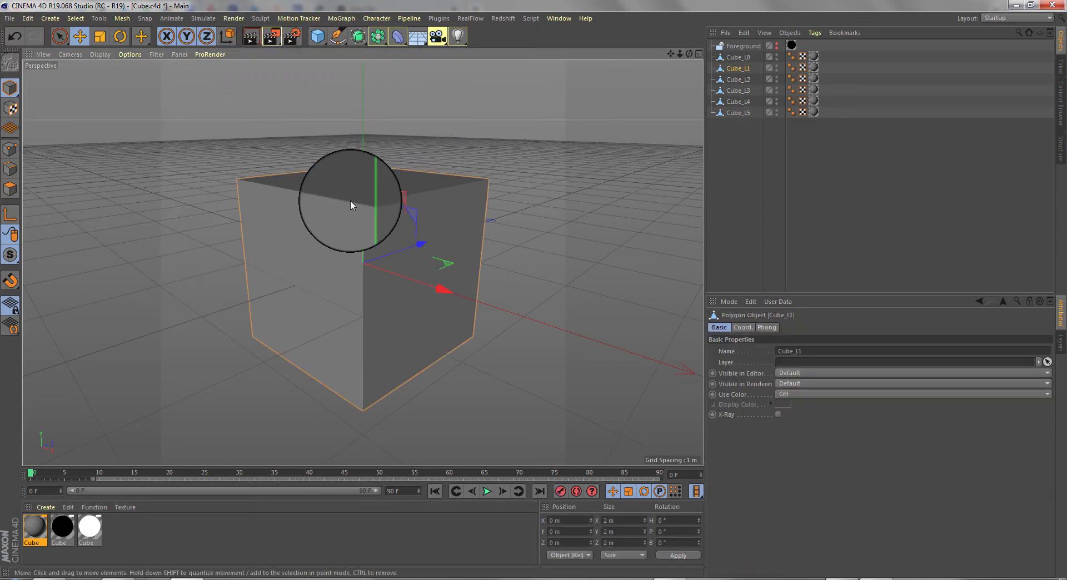
Enable the alpha channel for the saved render and set its output file to icon in the Tutoral Cube folder
{"action": "left_click", "coordinate": [292, 36]}
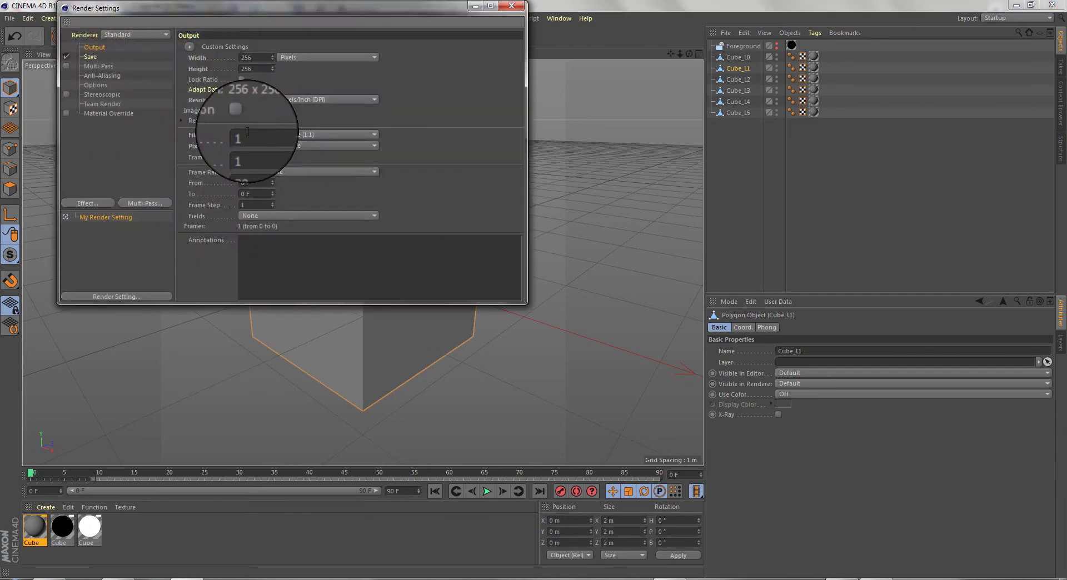
{"action": "left_click", "coordinate": [96, 53]}
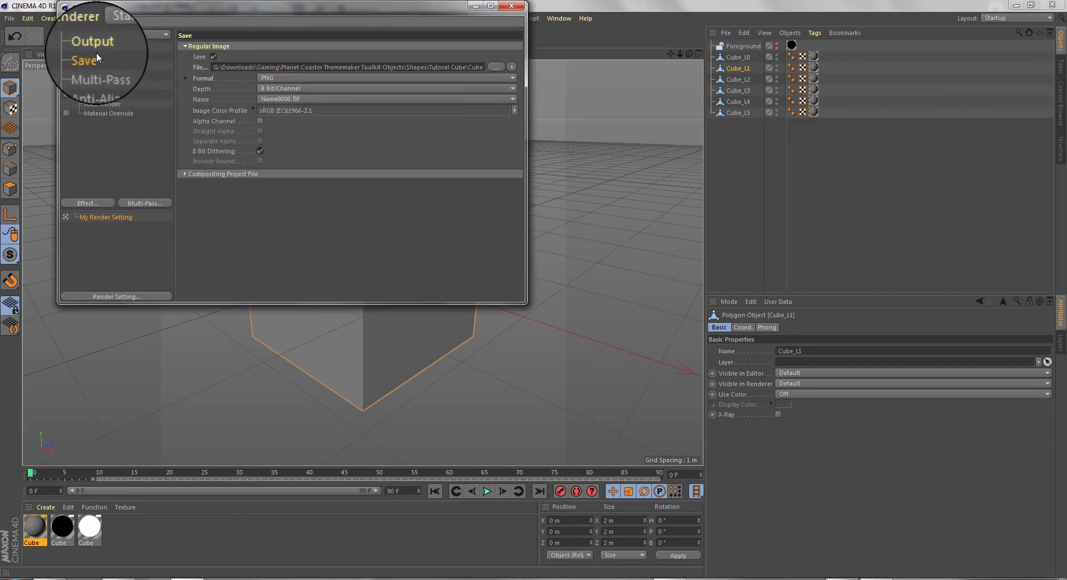
{"action": "left_click", "coordinate": [260, 121]}
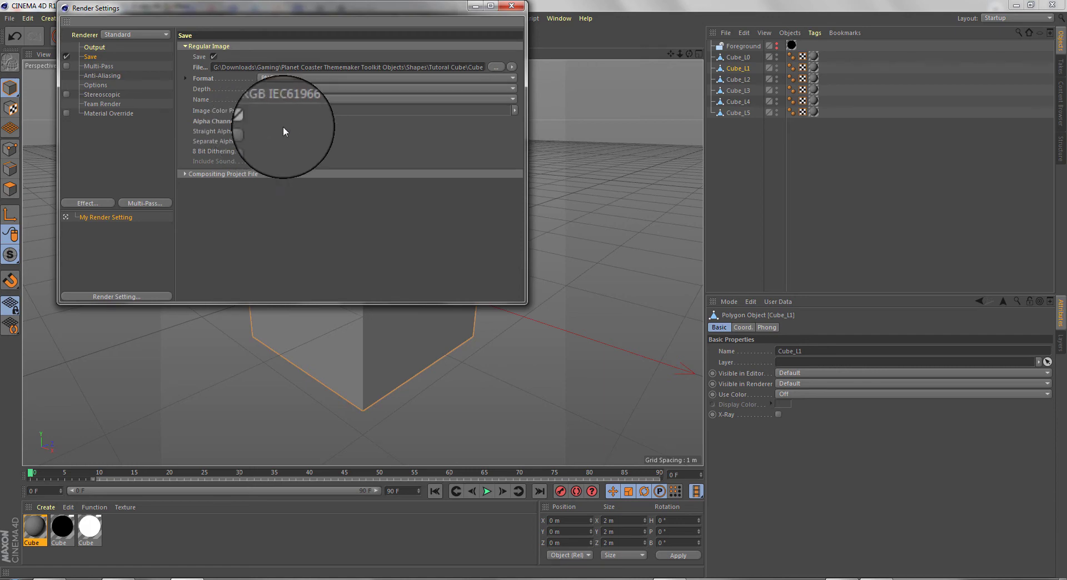
{"action": "left_click", "coordinate": [472, 67]}
{"action": "type", "text": "AO"}
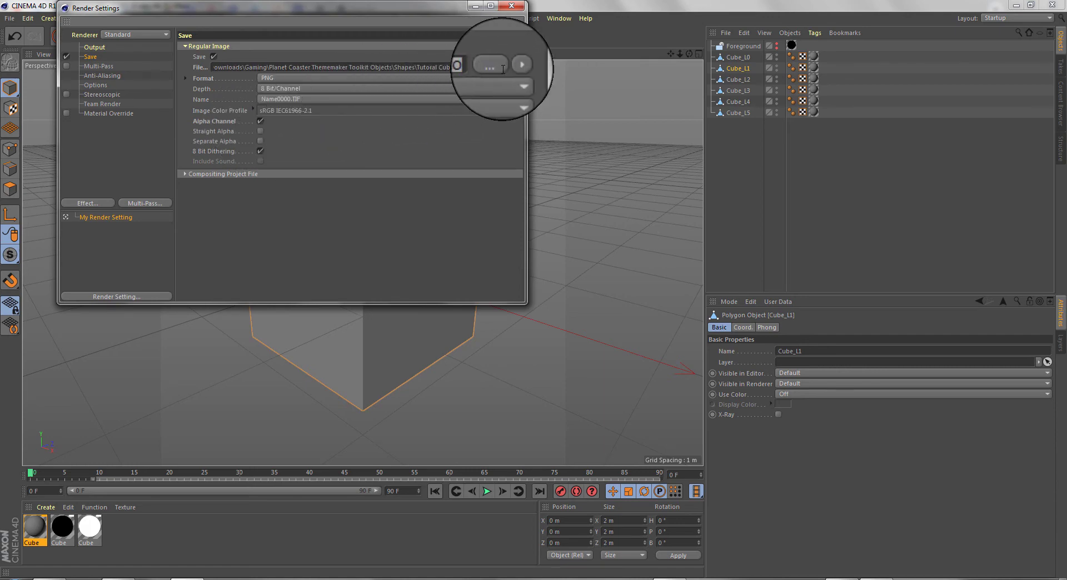
{"action": "left_click", "coordinate": [498, 74]}
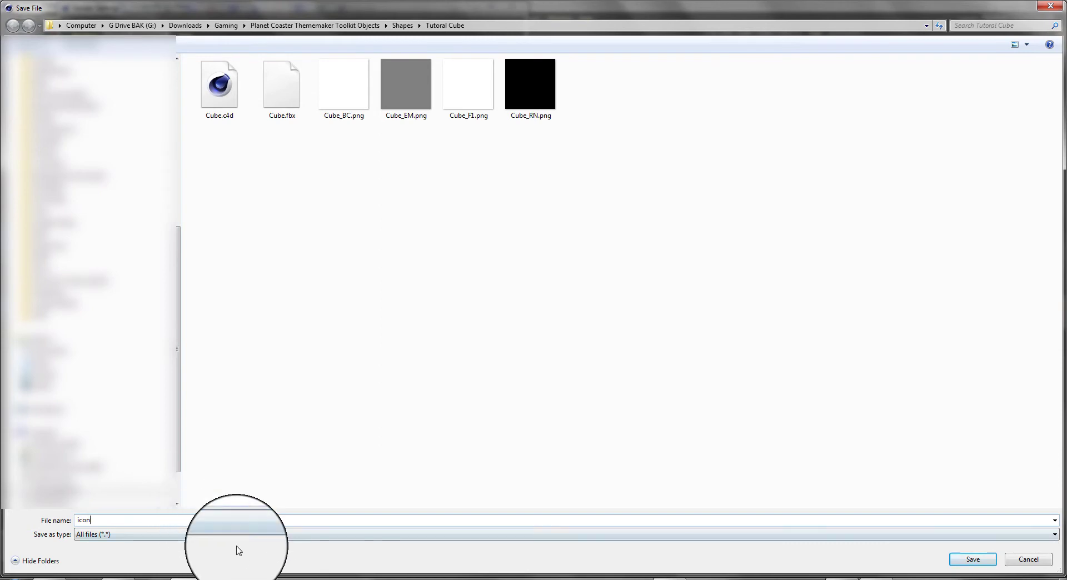
{"action": "left_click", "coordinate": [973, 559]}
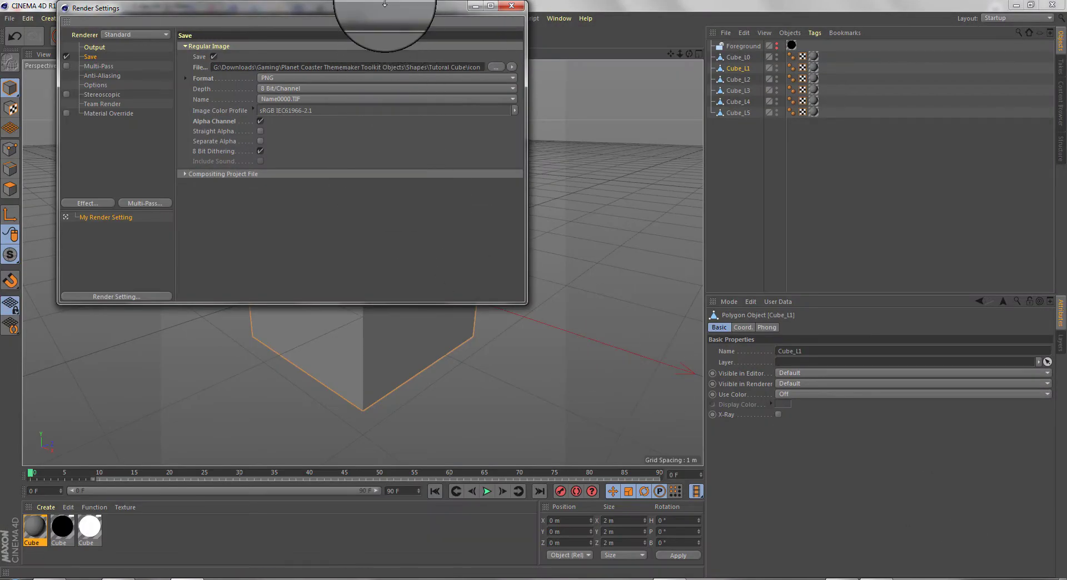
{"action": "left_click_drag", "start_coordinate": [377, 9], "coordinate": [391, 77]}
{"action": "left_click", "coordinate": [526, 73]}
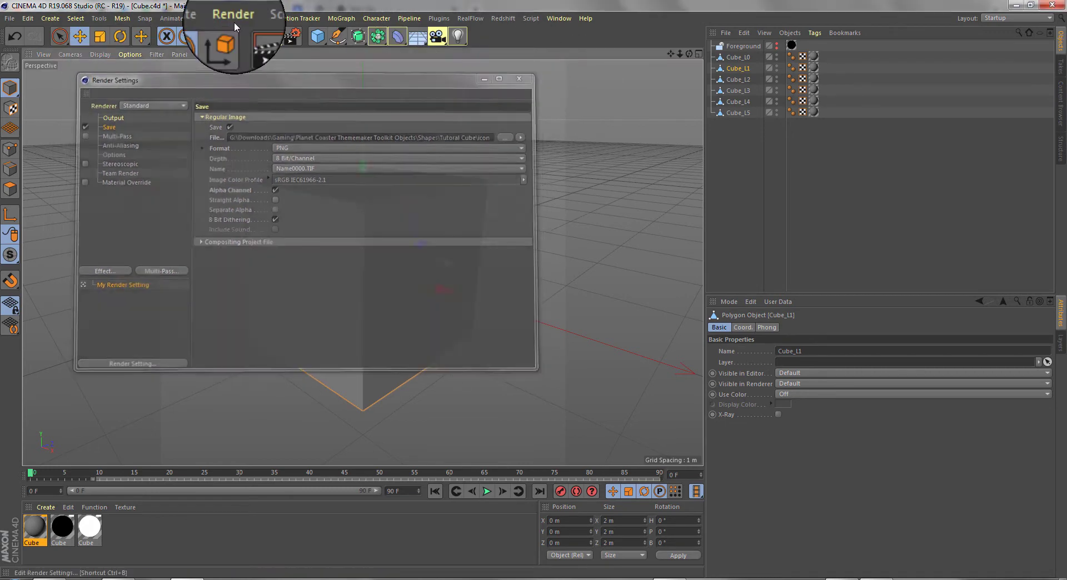
Render the cube icon to the Picture Viewer and save the project
{"action": "left_click", "coordinate": [271, 36]}
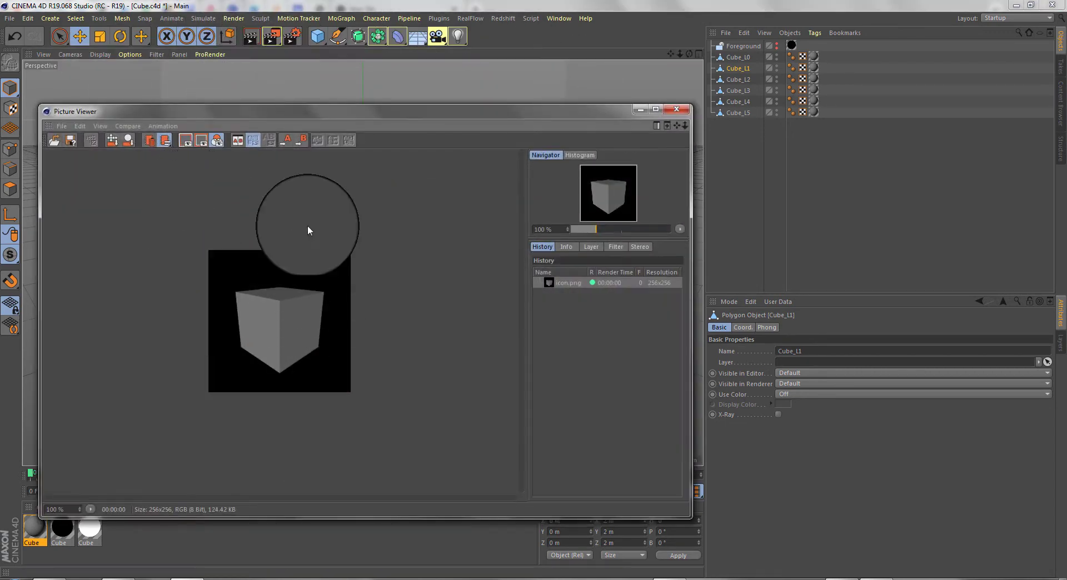
{"action": "left_click", "coordinate": [680, 107]}
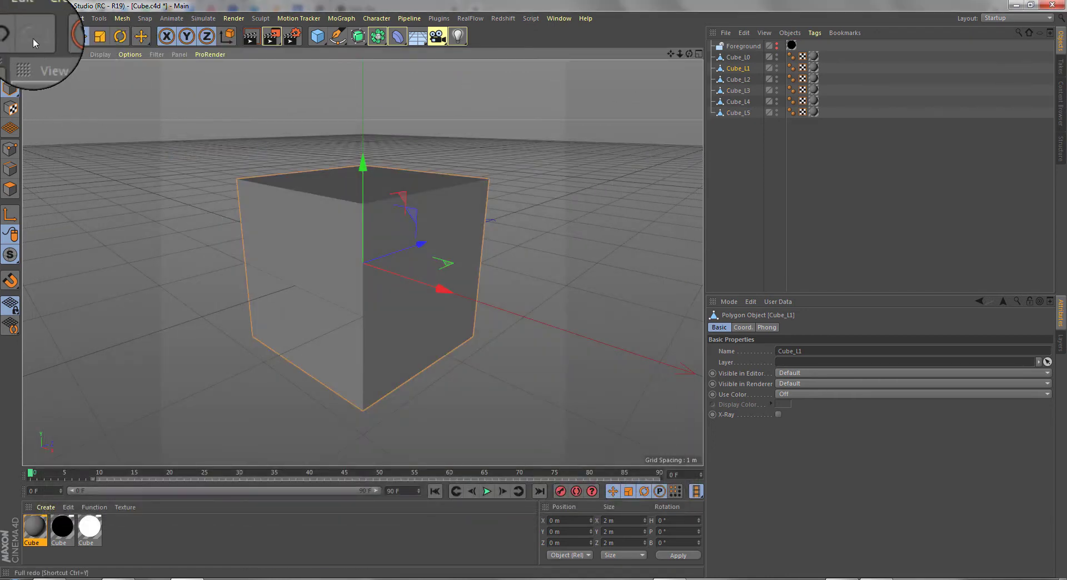
{"action": "left_click", "coordinate": [10, 18]}
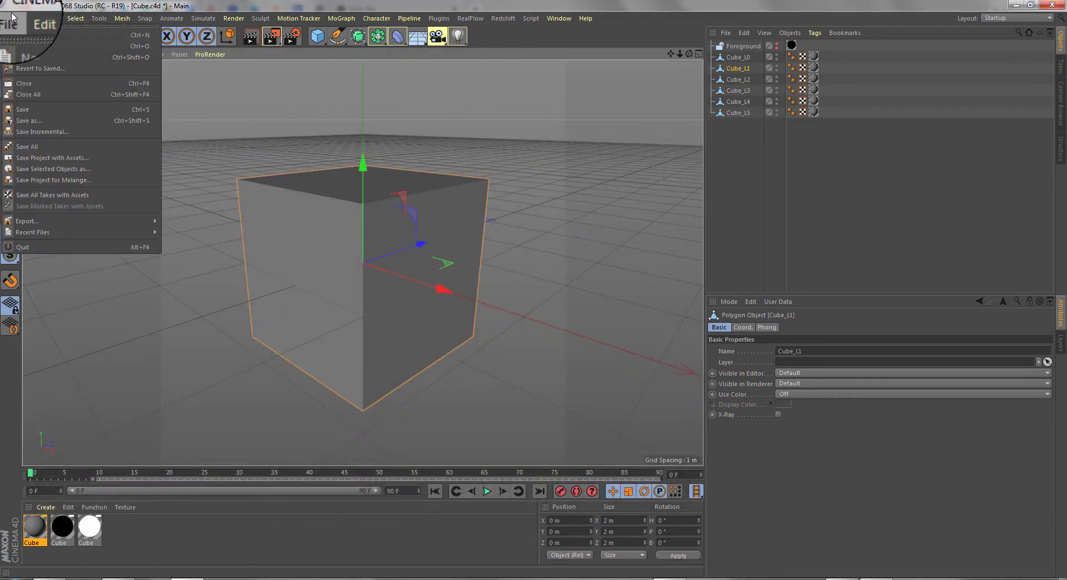
{"action": "left_click", "coordinate": [38, 113]}
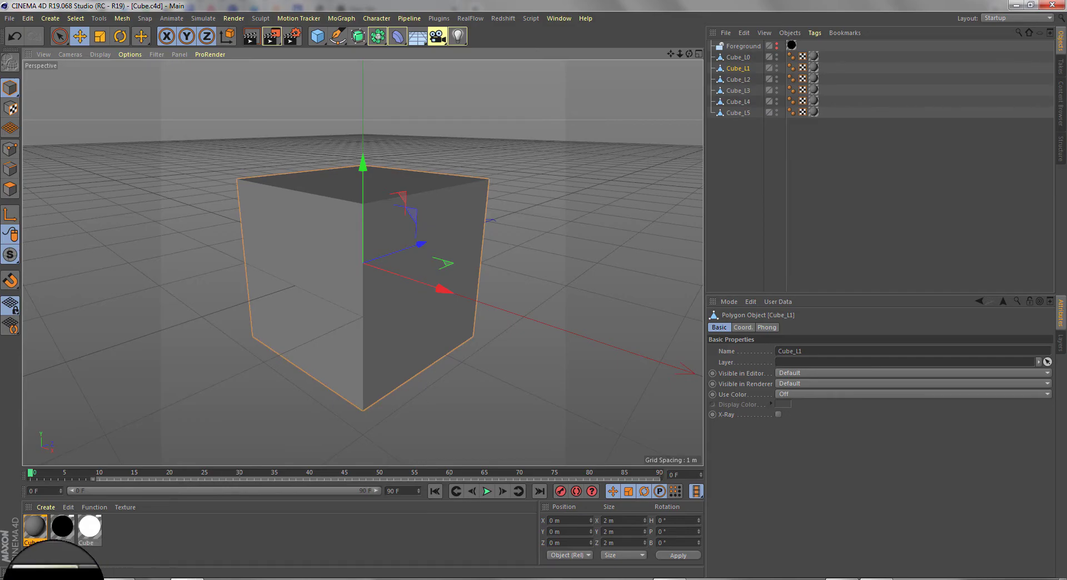
Switch to the Tutoral Cube folder in Windows Explorer and close Cinema 4D
{"action": "left_click", "coordinate": [51, 578]}
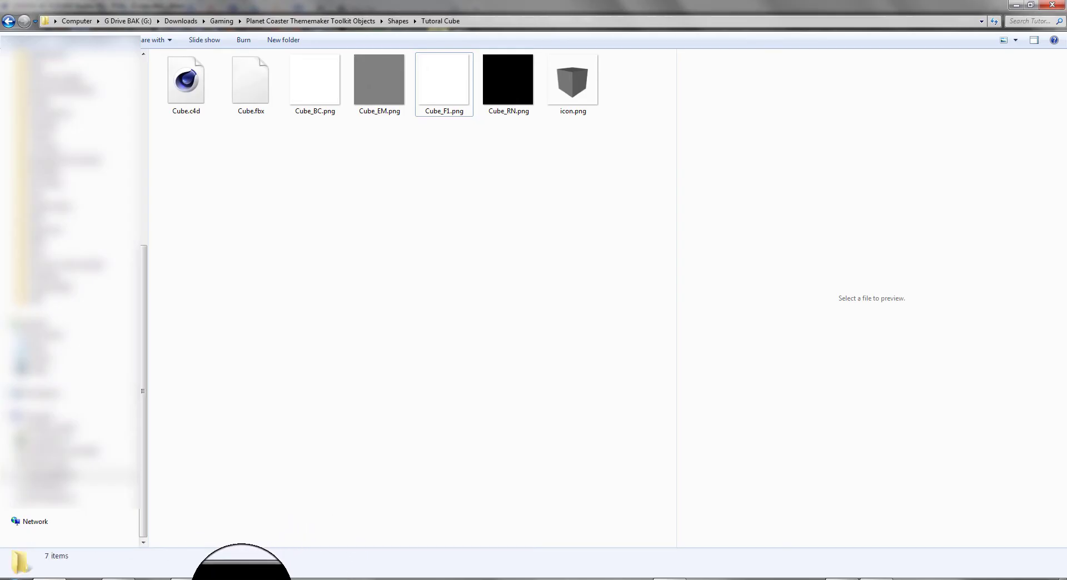
{"action": "mouse_move", "coordinate": [183, 578]}
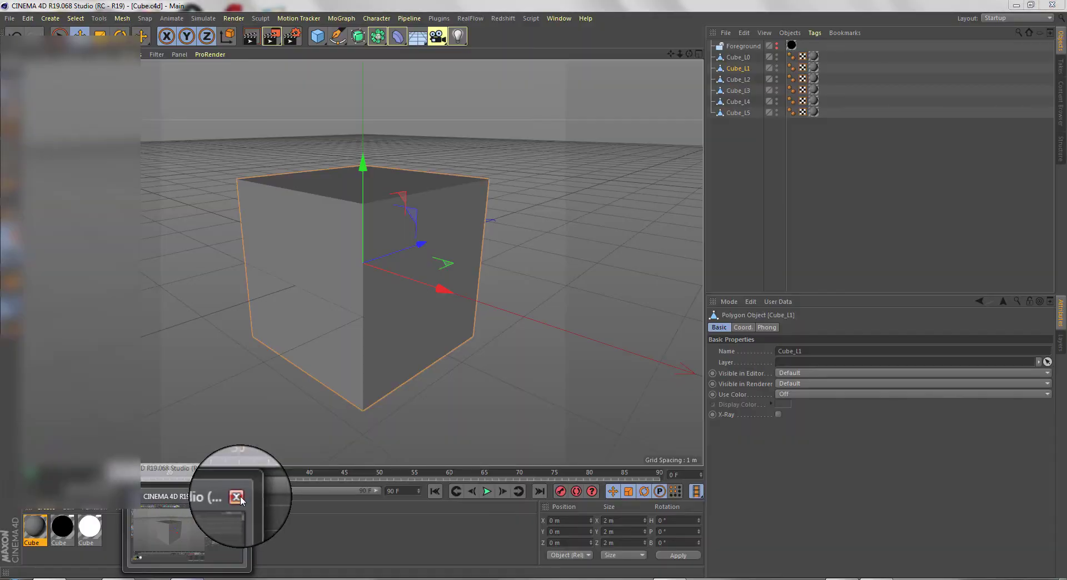
{"action": "left_click", "coordinate": [236, 497]}
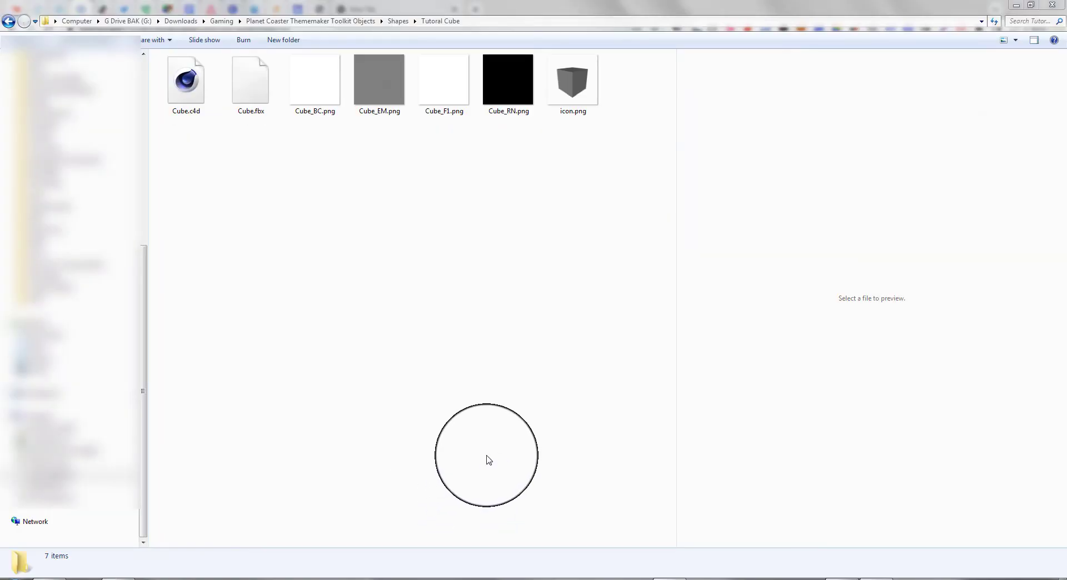
Check the exported files by previewing icon.png, Cube.fbx and the BC, EM, F1 and RN texture maps
{"action": "mouse_move", "coordinate": [881, 575]}
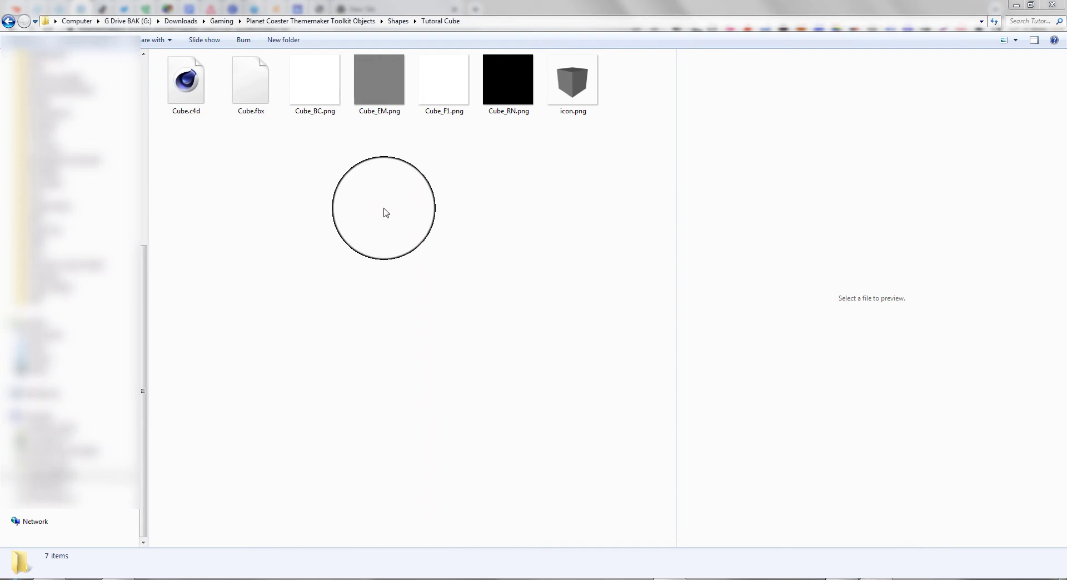
{"action": "left_click", "coordinate": [385, 211]}
{"action": "left_click", "coordinate": [572, 89]}
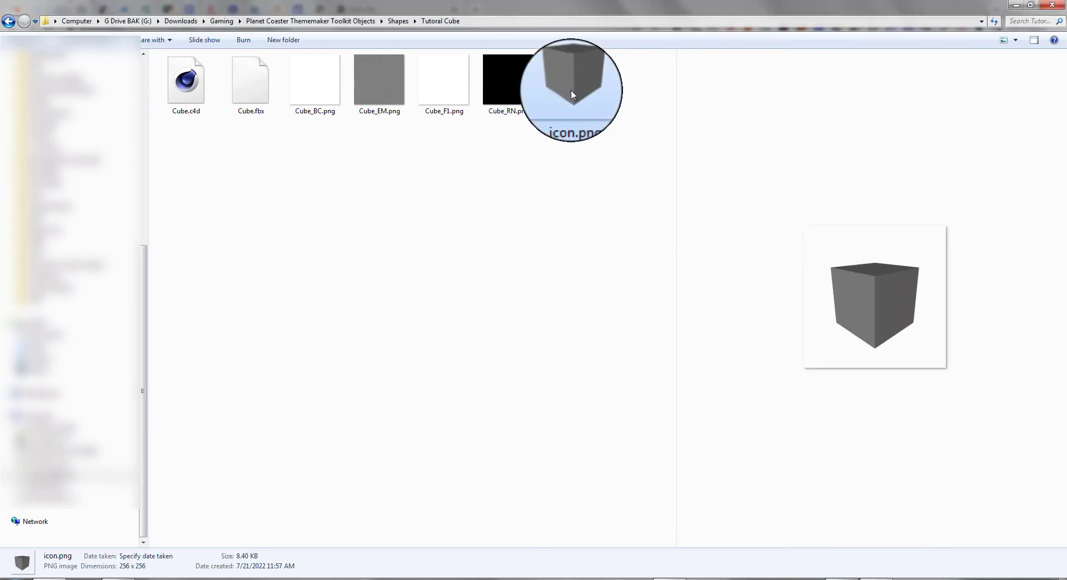
{"action": "left_click", "coordinate": [247, 89]}
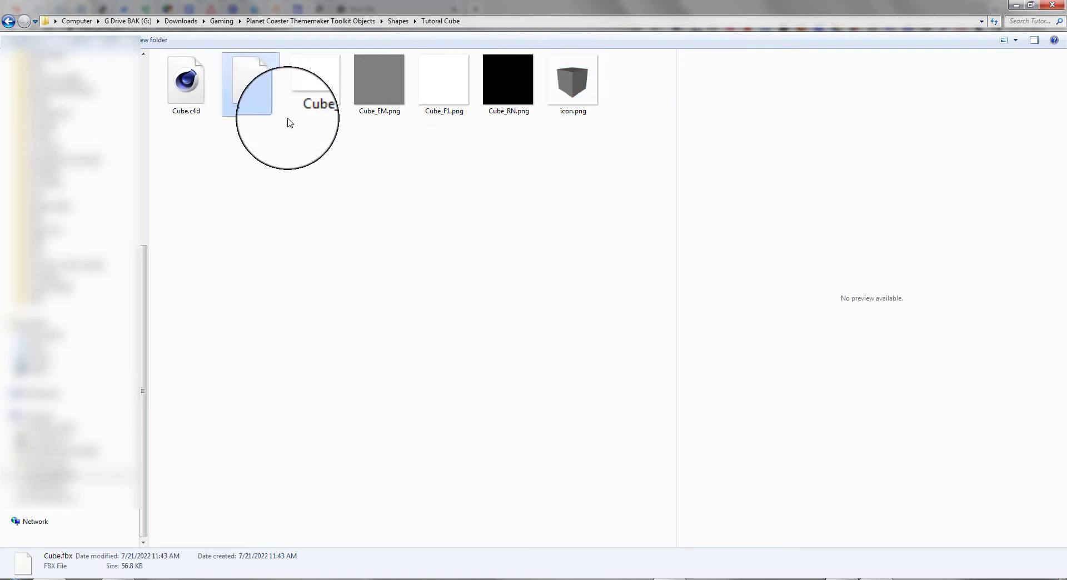
{"action": "left_click", "coordinate": [308, 99]}
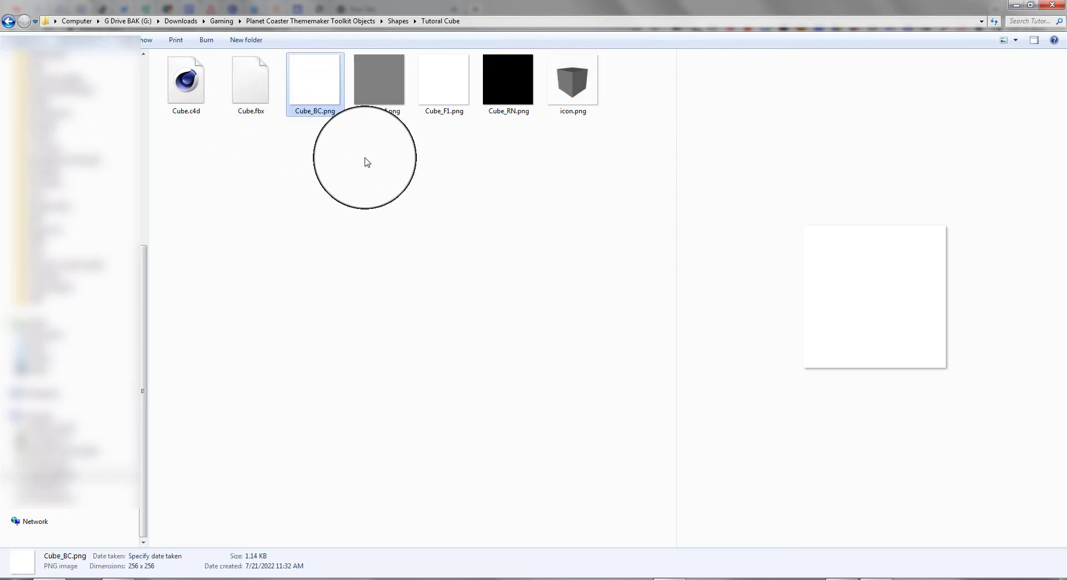
{"action": "left_click", "coordinate": [381, 94]}
{"action": "left_click", "coordinate": [438, 94]}
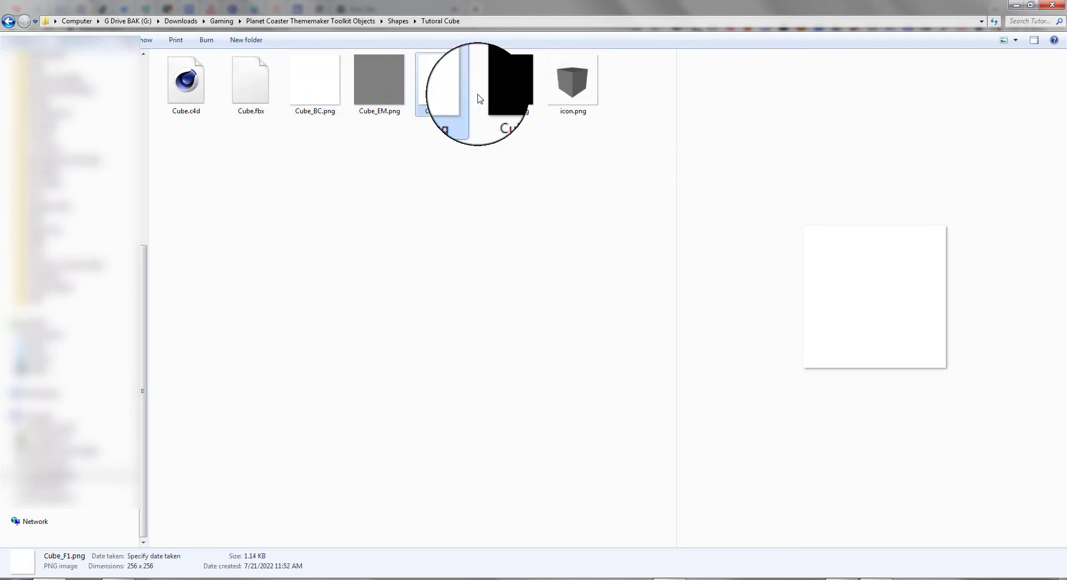
{"action": "left_click", "coordinate": [512, 94]}
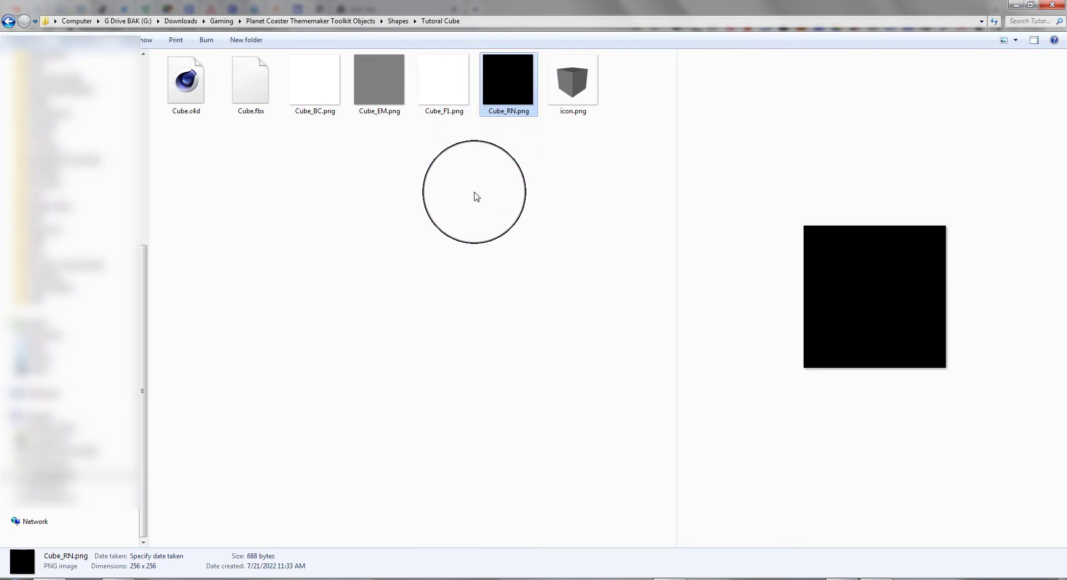
{"action": "key", "text": "F2"}
{"action": "left_click", "coordinate": [525, 93]}
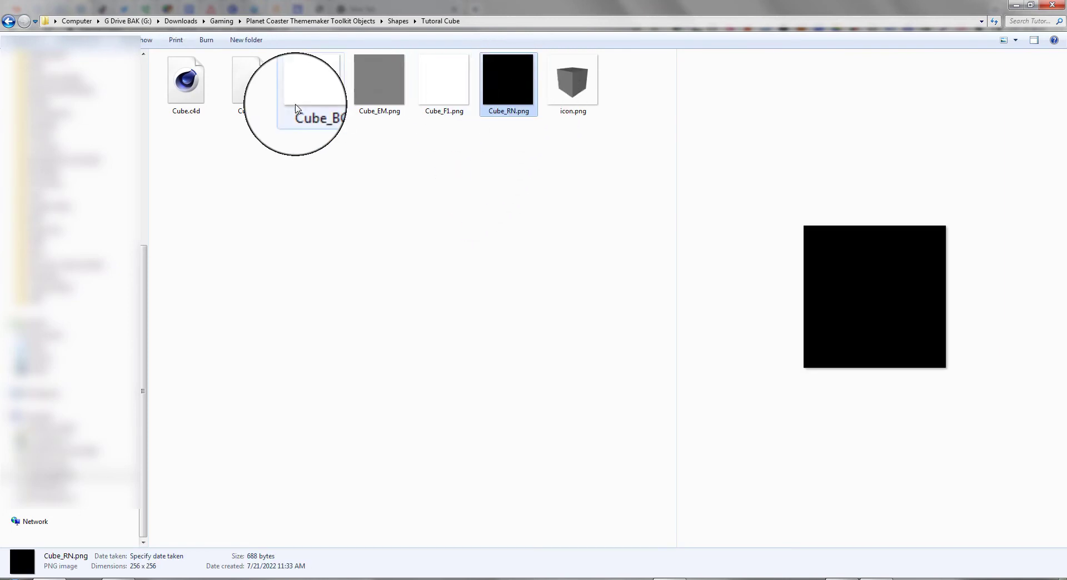
Compress icon.png, Cube_RN.png, Cube_F1.png, Cube_BC.png and Cube.fbx into a zip archive named Cube.zip in the Tutoral Cube folder
{"action": "left_click", "coordinate": [570, 78]}
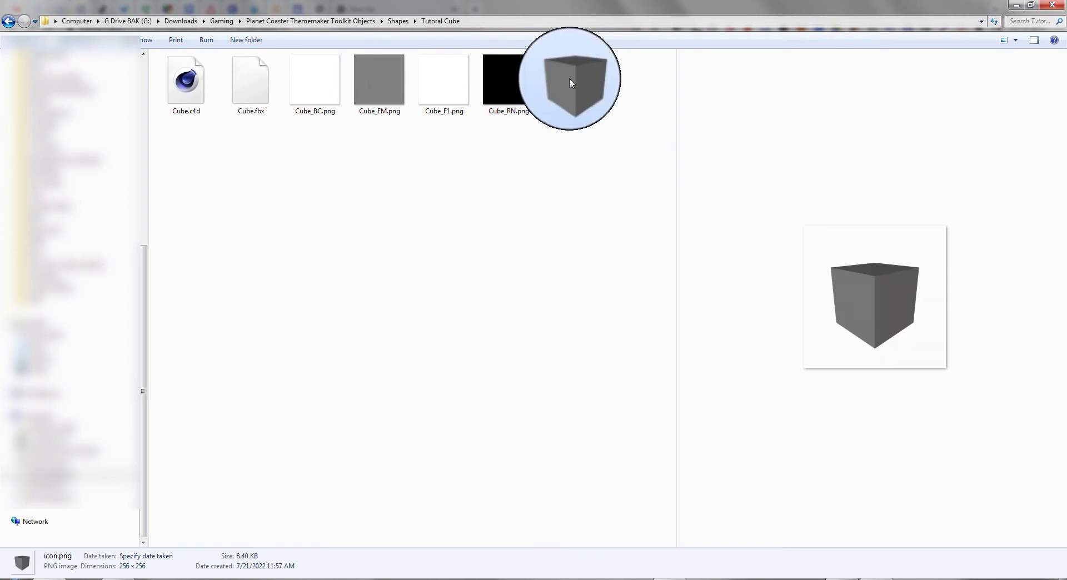
{"action": "left_click", "coordinate": [516, 76], "text": "ctrl"}
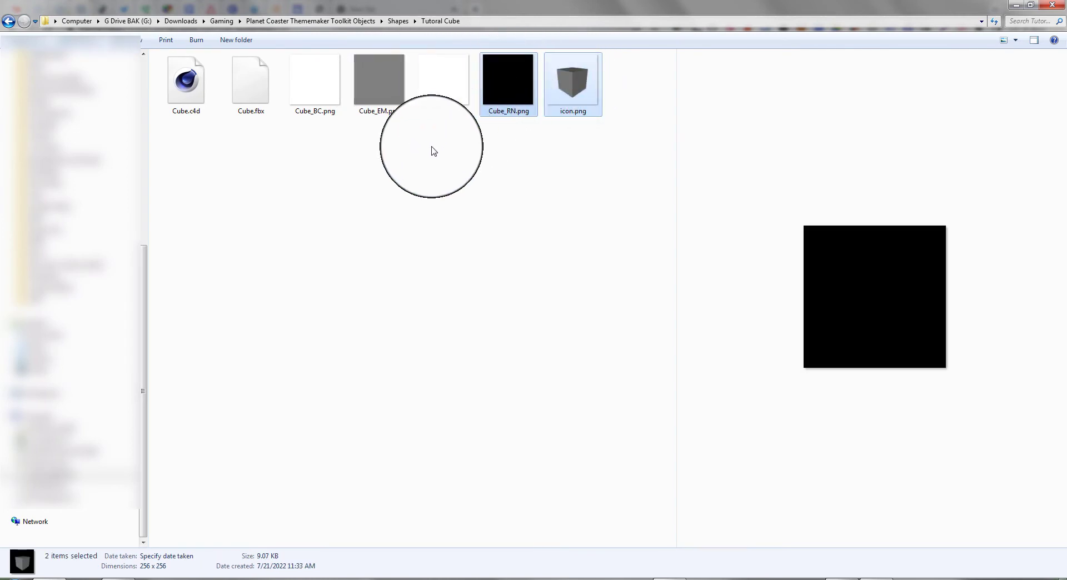
{"action": "left_click", "coordinate": [442, 95], "text": "ctrl"}
{"action": "left_click", "coordinate": [329, 100], "text": "ctrl"}
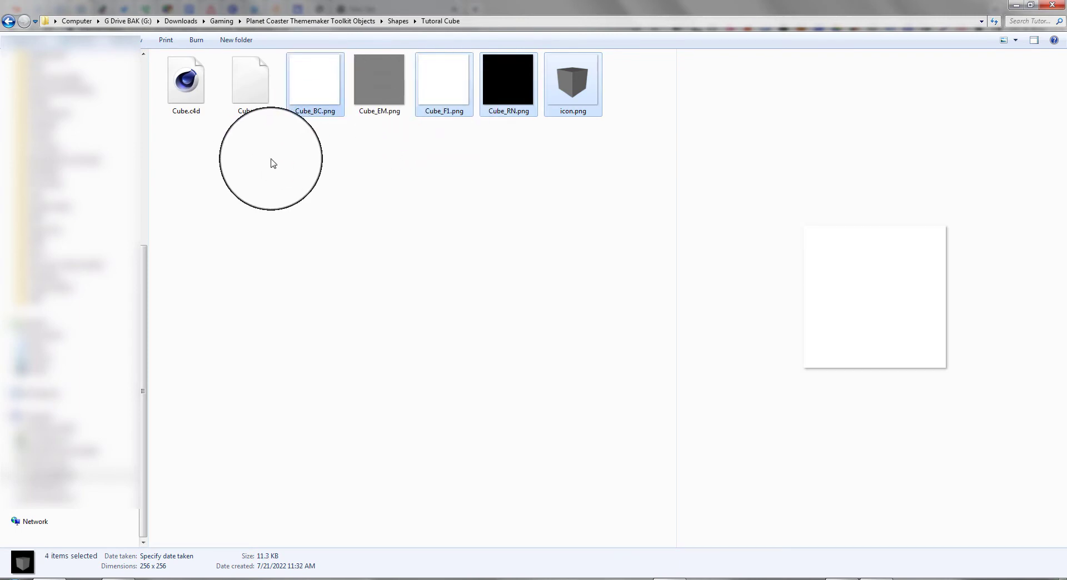
{"action": "left_click", "coordinate": [268, 94], "text": "ctrl"}
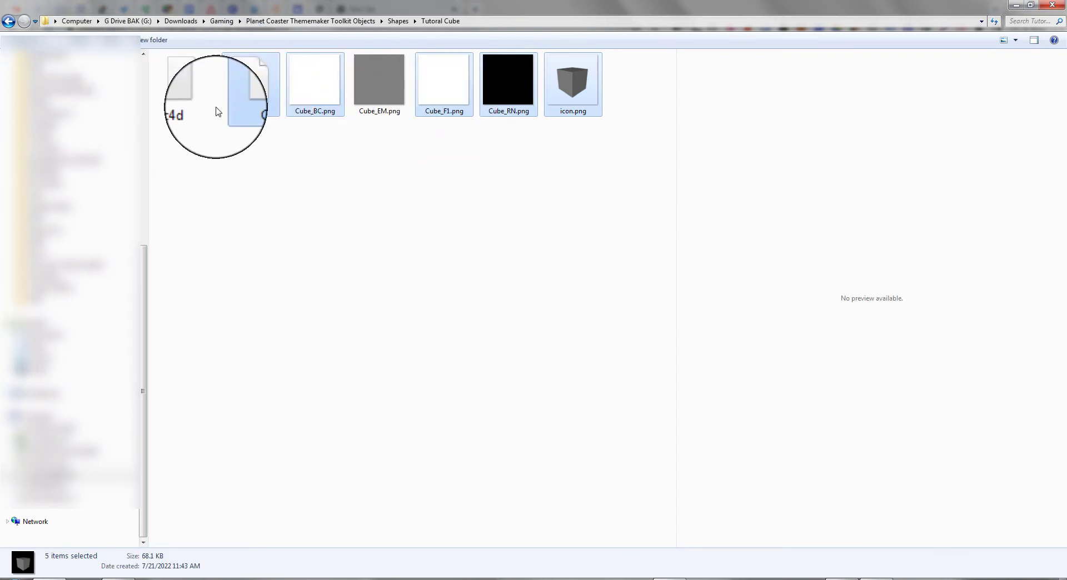
{"action": "right_click", "coordinate": [245, 90]}
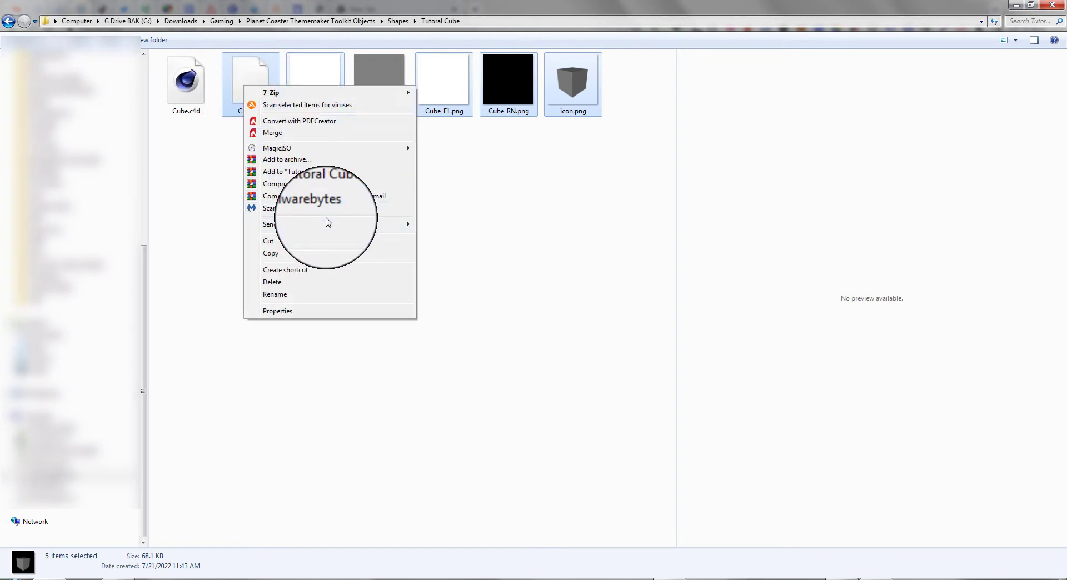
{"action": "mouse_move", "coordinate": [328, 223]}
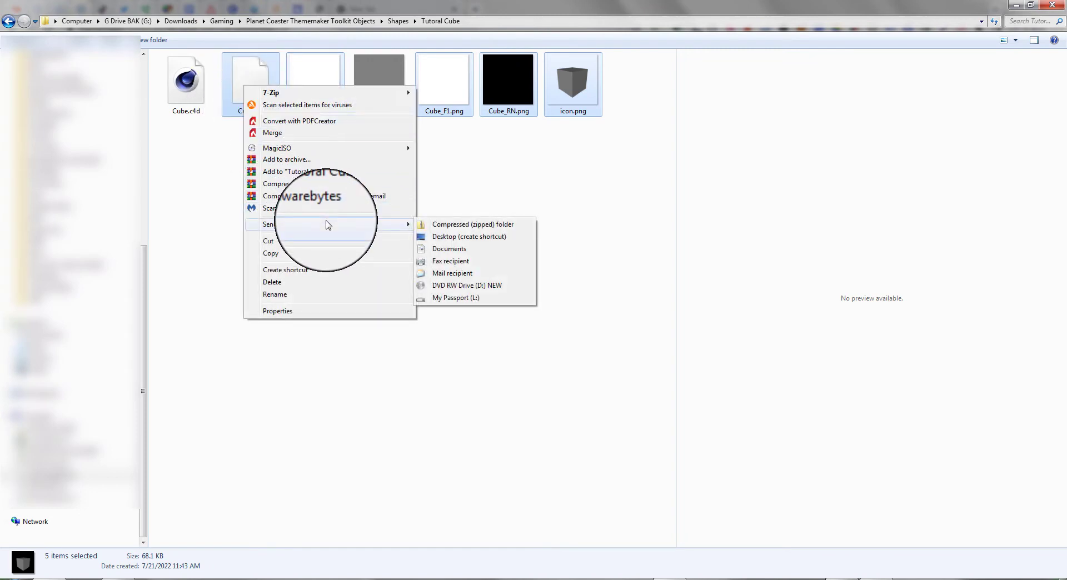
{"action": "left_click", "coordinate": [445, 227]}
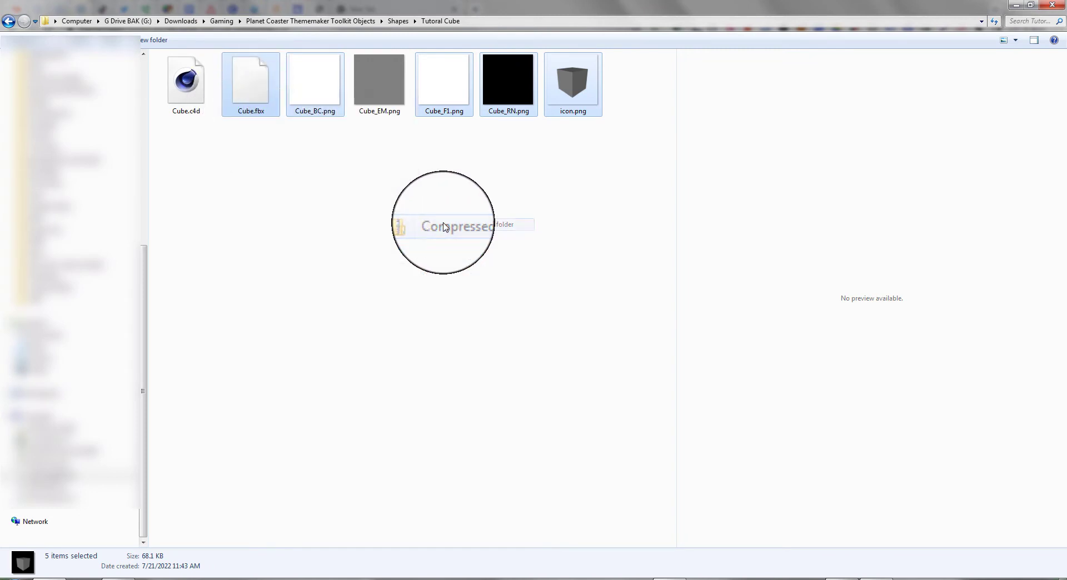
{"action": "left_click", "coordinate": [360, 193]}
{"action": "left_click", "coordinate": [324, 72]}
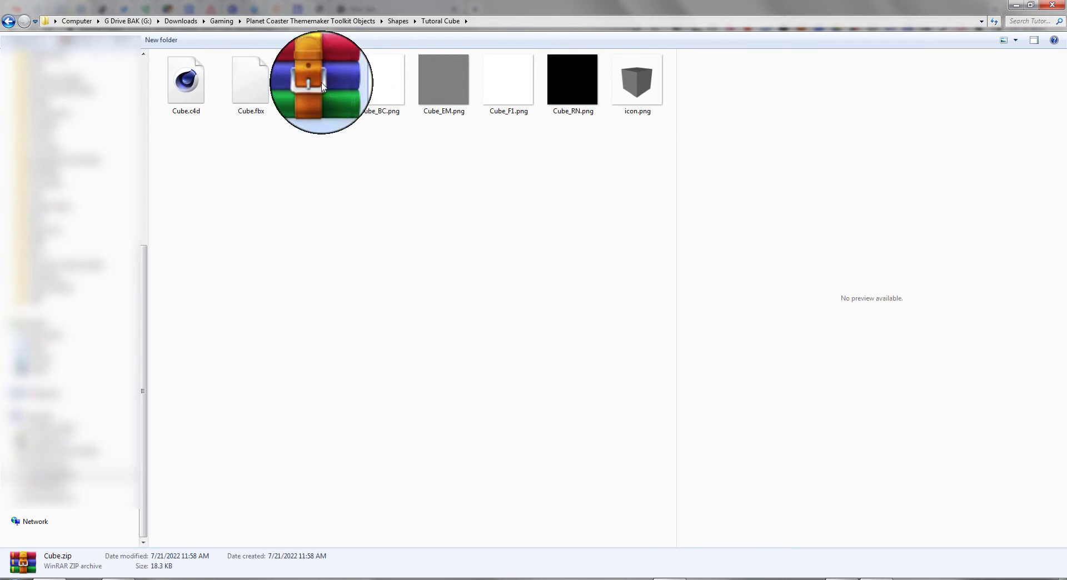
{"action": "left_click", "coordinate": [331, 159]}
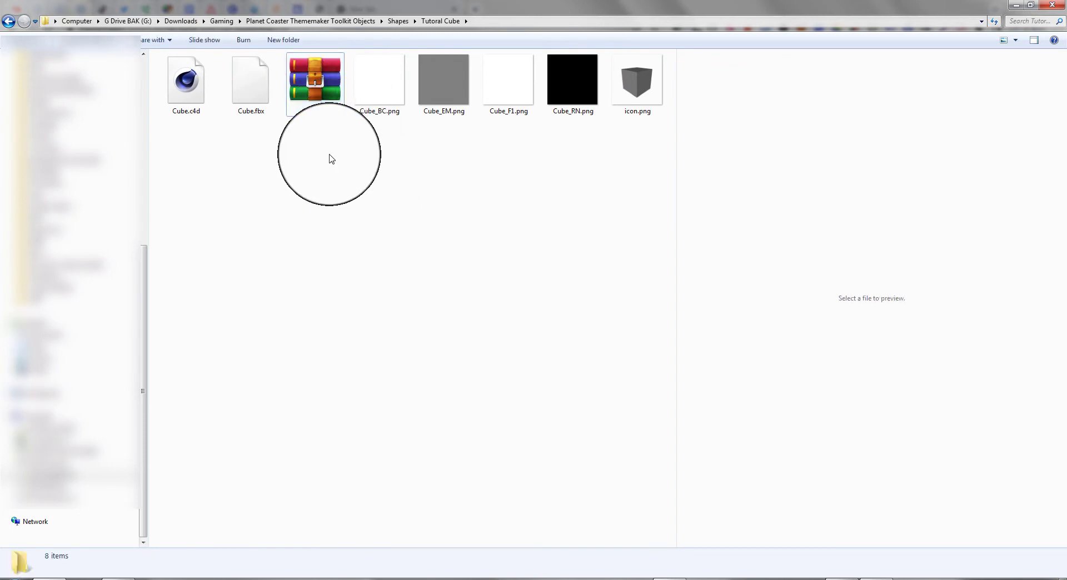
{"action": "left_click", "coordinate": [327, 75]}
{"action": "left_click", "coordinate": [341, 160]}
{"action": "left_click", "coordinate": [640, 86]}
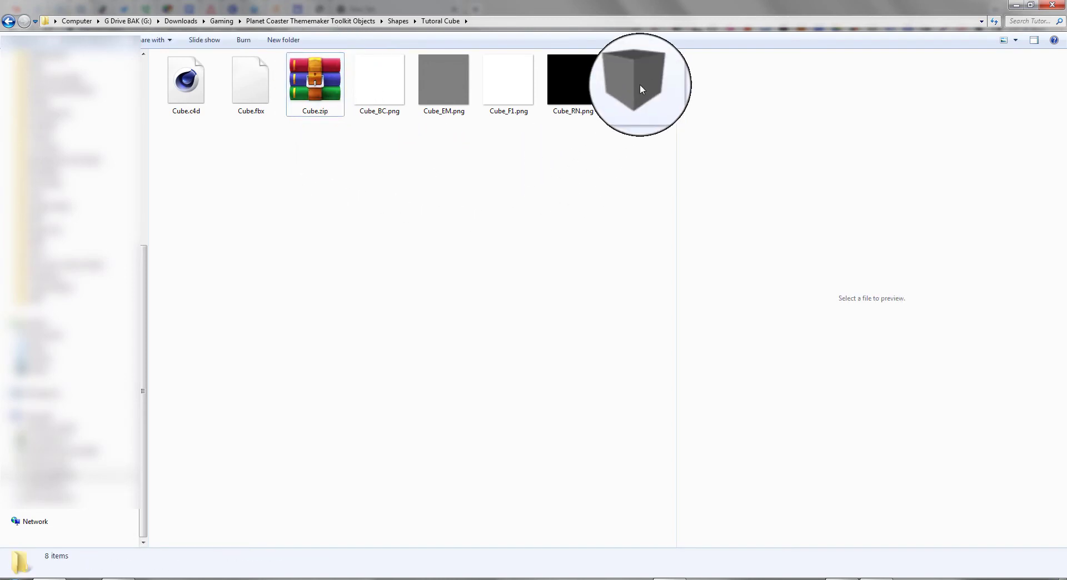
{"action": "left_click", "coordinate": [501, 194]}
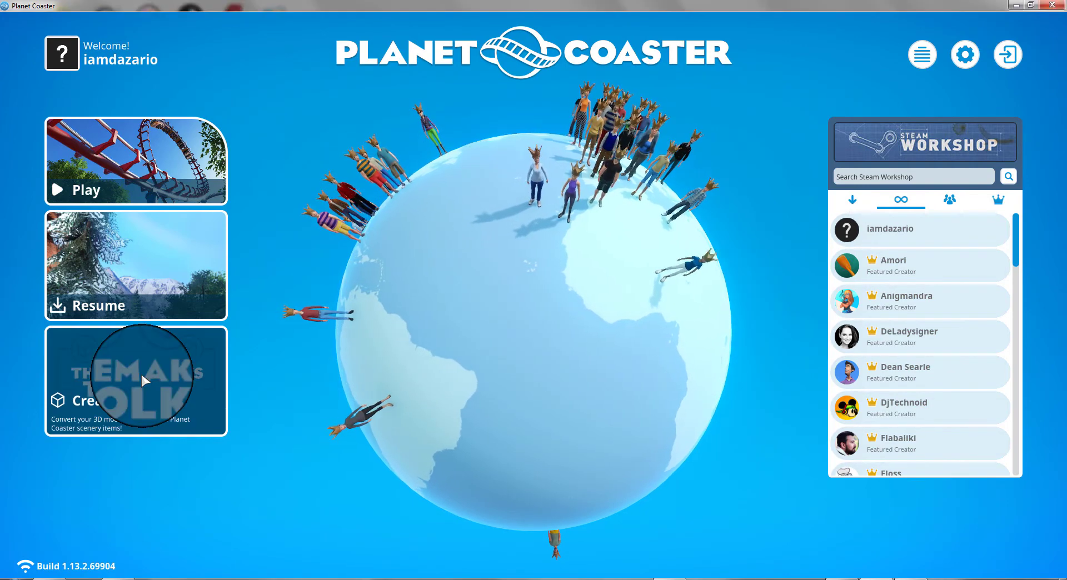
Open the Thememaker's Toolkit website from Planet Coaster's main menu and look through the My Items list
{"action": "left_click", "coordinate": [108, 409]}
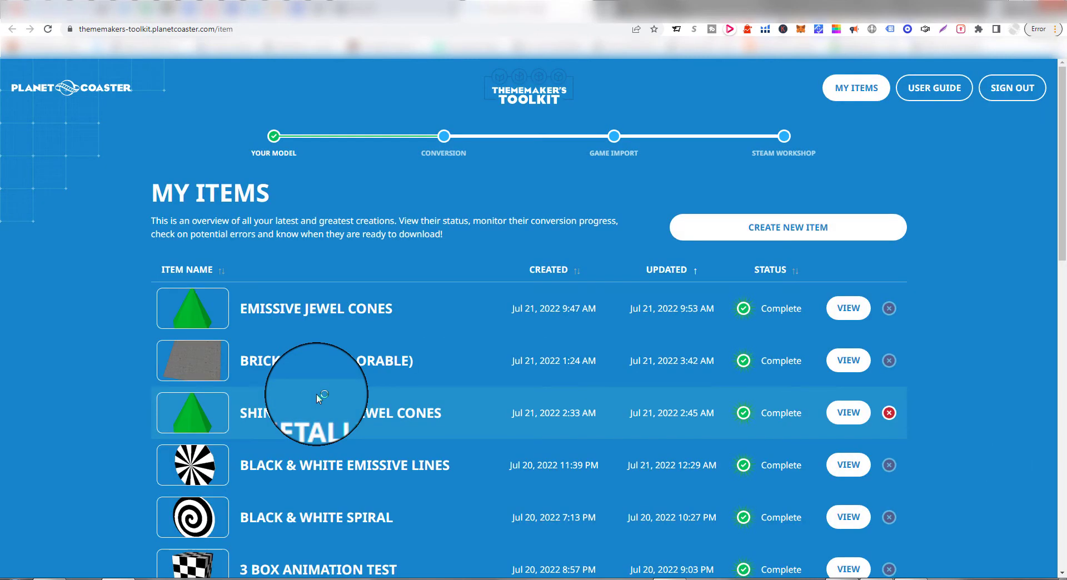
{"action": "scroll", "coordinate": [461, 352], "scroll_direction": "down", "scroll_amount": 5}
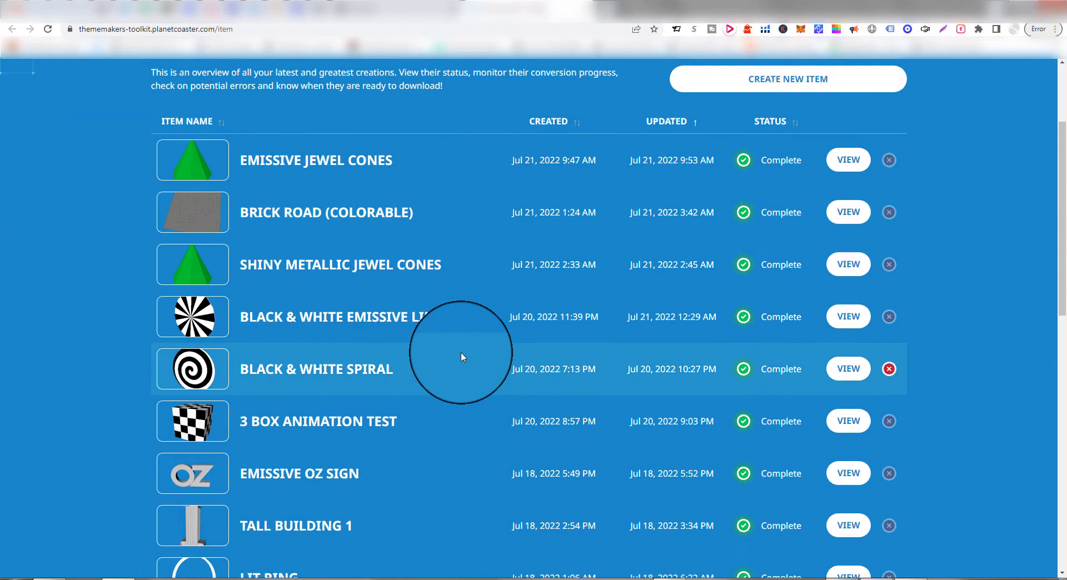
{"action": "scroll", "coordinate": [461, 352], "scroll_direction": "up", "scroll_amount": 2}
{"action": "scroll", "coordinate": [462, 352], "scroll_direction": "down", "scroll_amount": 6}
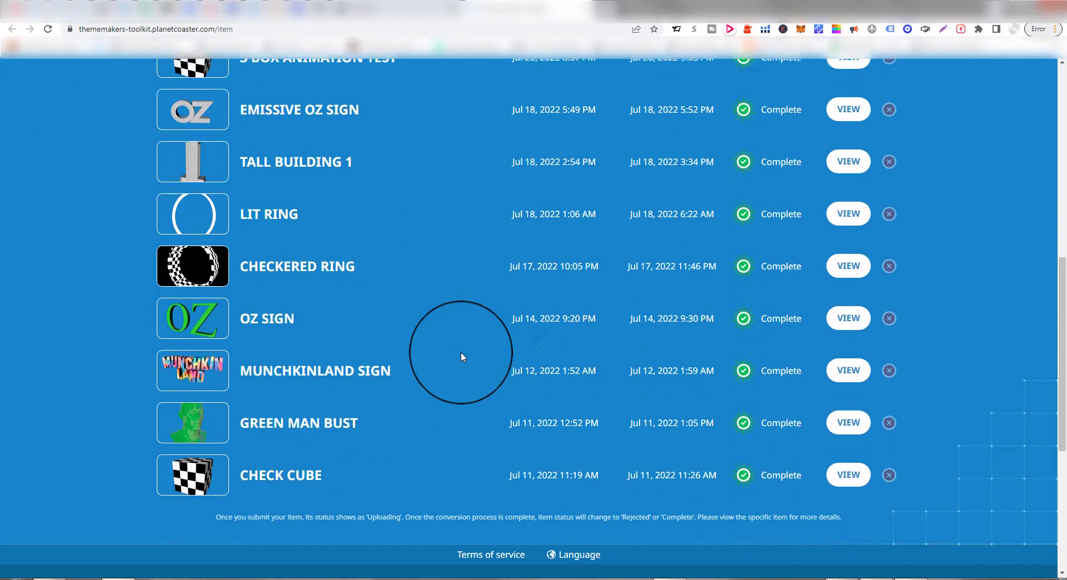
{"action": "scroll", "coordinate": [462, 352], "scroll_direction": "up", "scroll_amount": 8}
{"action": "scroll", "coordinate": [461, 351], "scroll_direction": "down", "scroll_amount": 5}
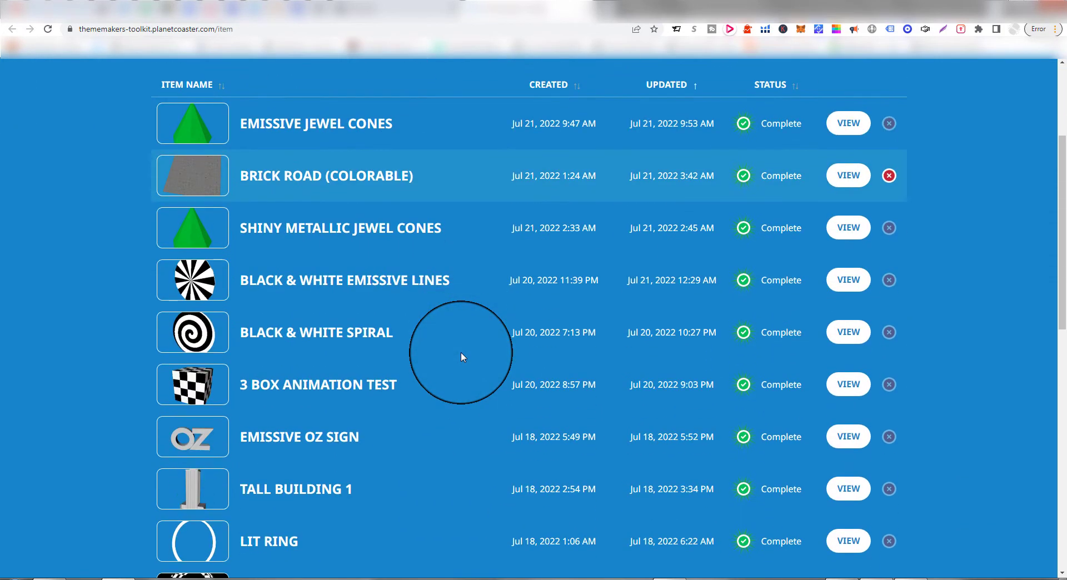
{"action": "scroll", "coordinate": [461, 354], "scroll_direction": "up", "scroll_amount": 6}
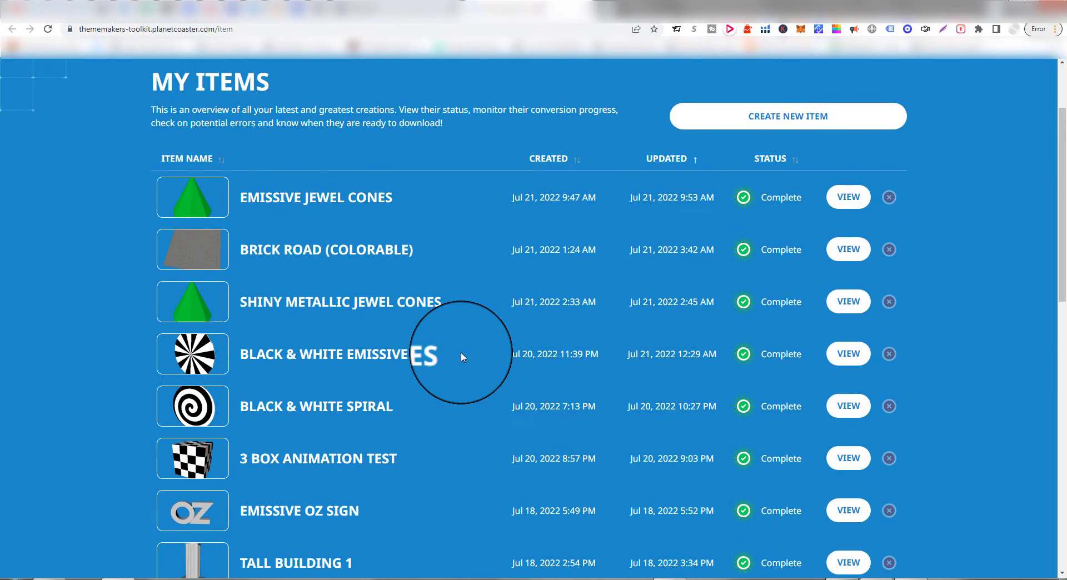
{"action": "scroll", "coordinate": [462, 352], "scroll_direction": "up", "scroll_amount": 1}
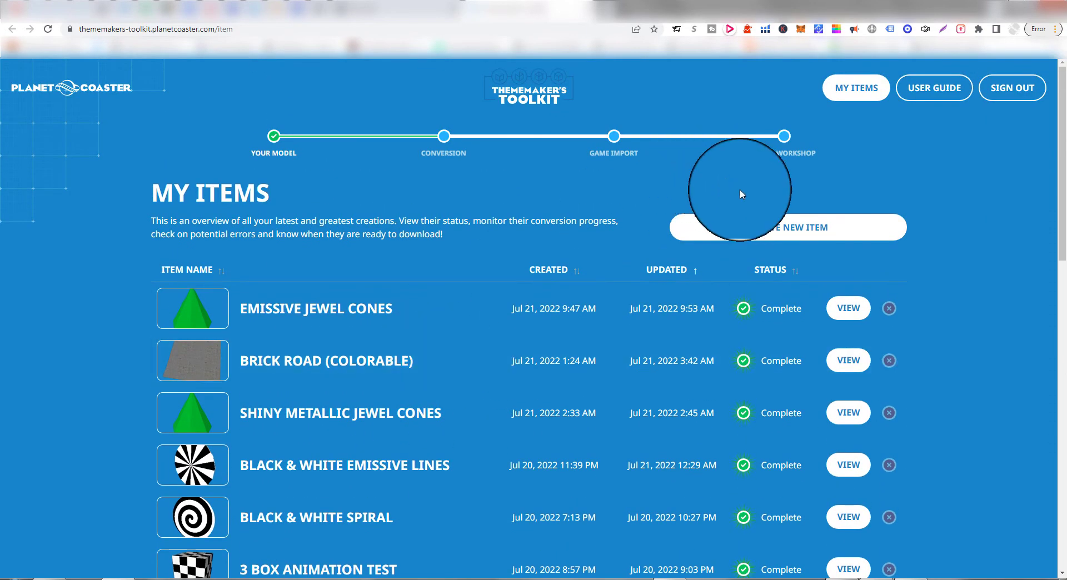
Create a new toolkit item named Basic Cube with the description "Basic colorable cube"
{"action": "left_click", "coordinate": [761, 239]}
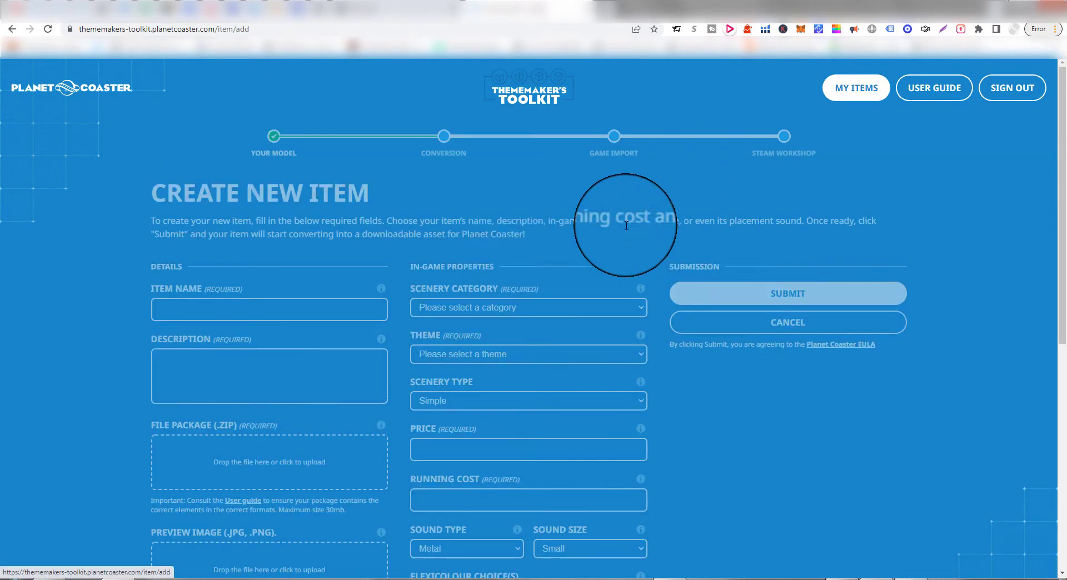
{"action": "left_click", "coordinate": [206, 311]}
{"action": "key", "text": "Escape"}
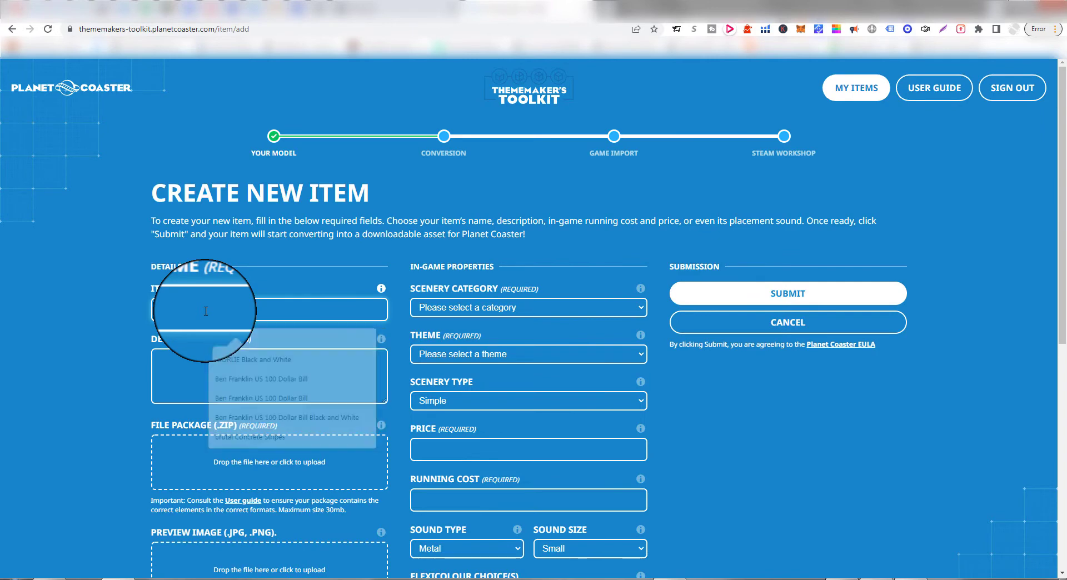
{"action": "type", "text": "Basic Cube"}
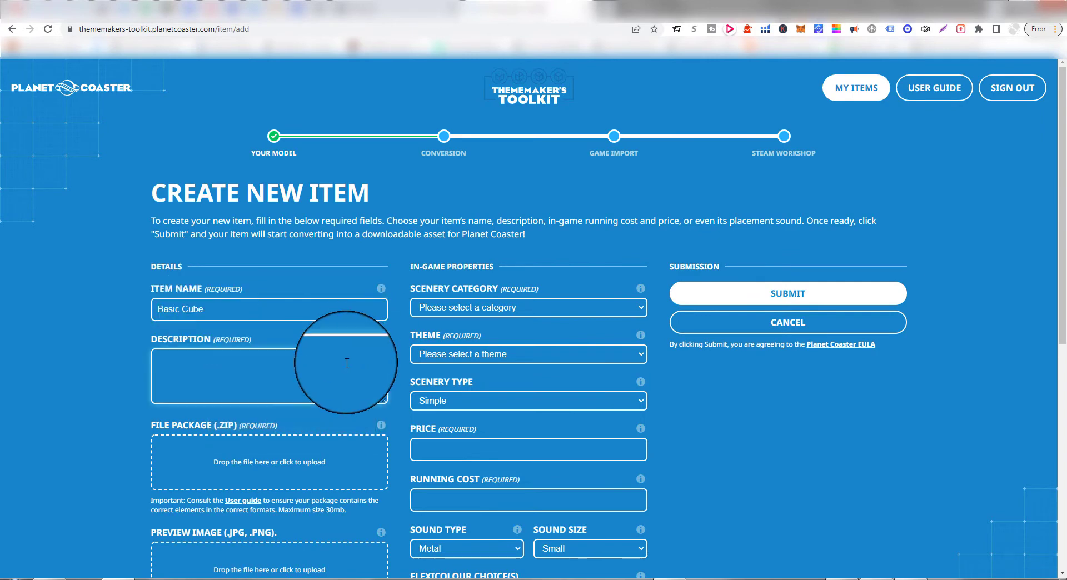
{"action": "left_click", "coordinate": [299, 367]}
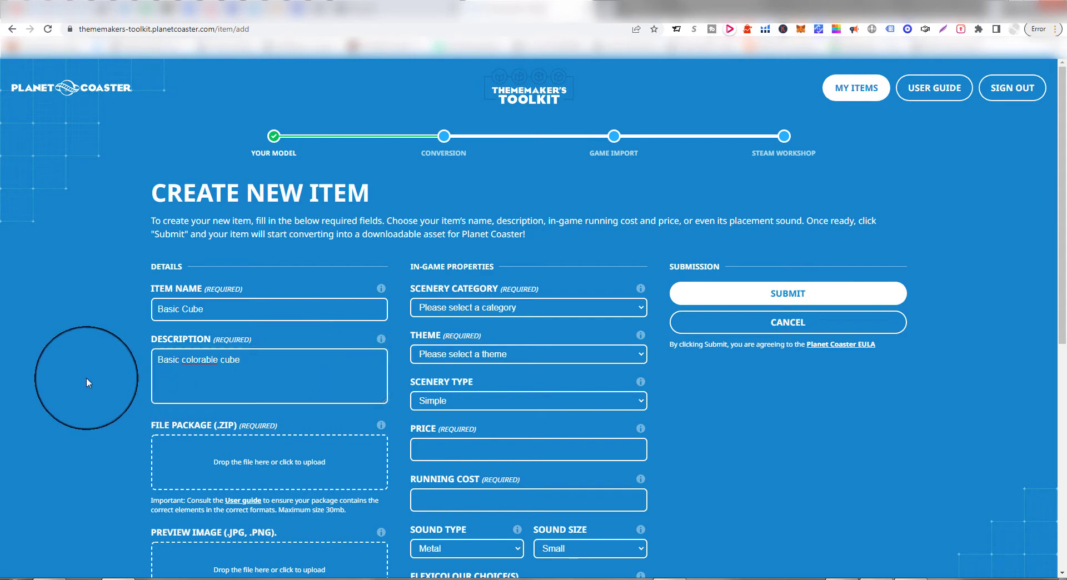
Attach Cube.zip from the Tutoral Cube folder as the file package and icon.png as the preview image
{"action": "left_click", "coordinate": [47, 578]}
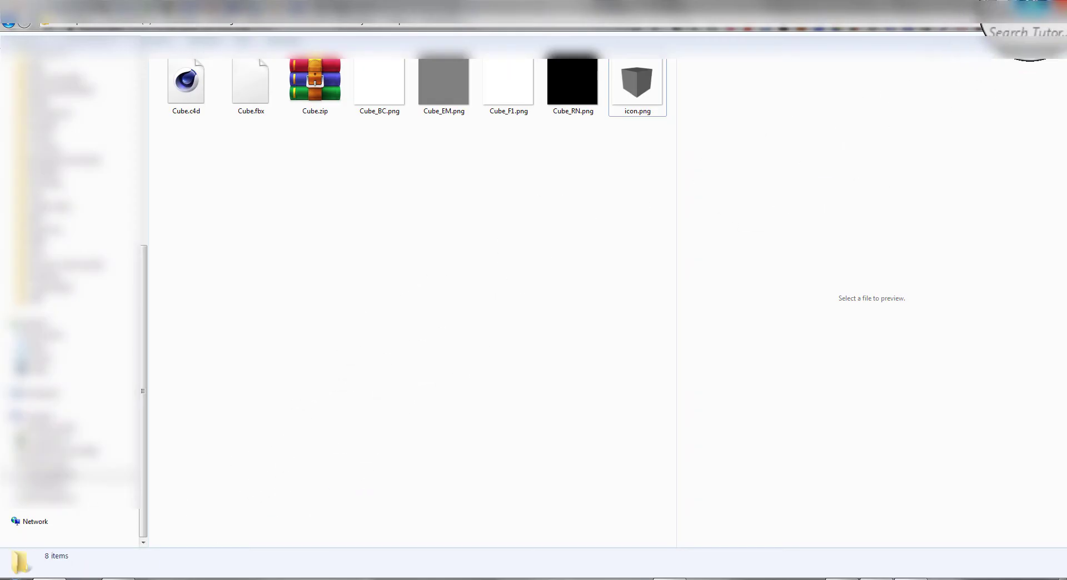
{"action": "left_click", "coordinate": [1033, 5]}
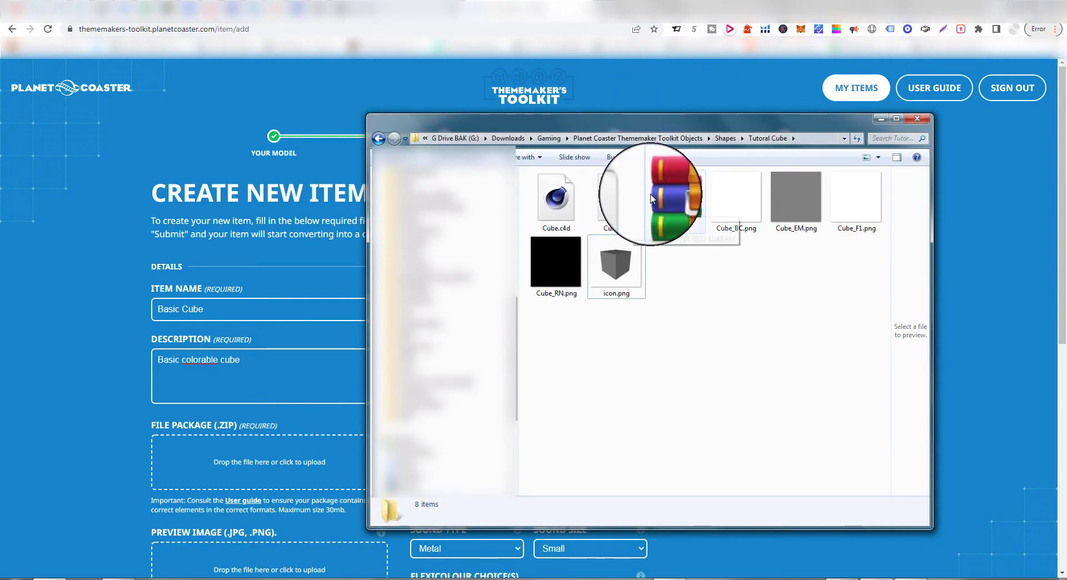
{"action": "left_click", "coordinate": [675, 197]}
{"action": "left_click_drag", "start_coordinate": [675, 196], "coordinate": [209, 474]}
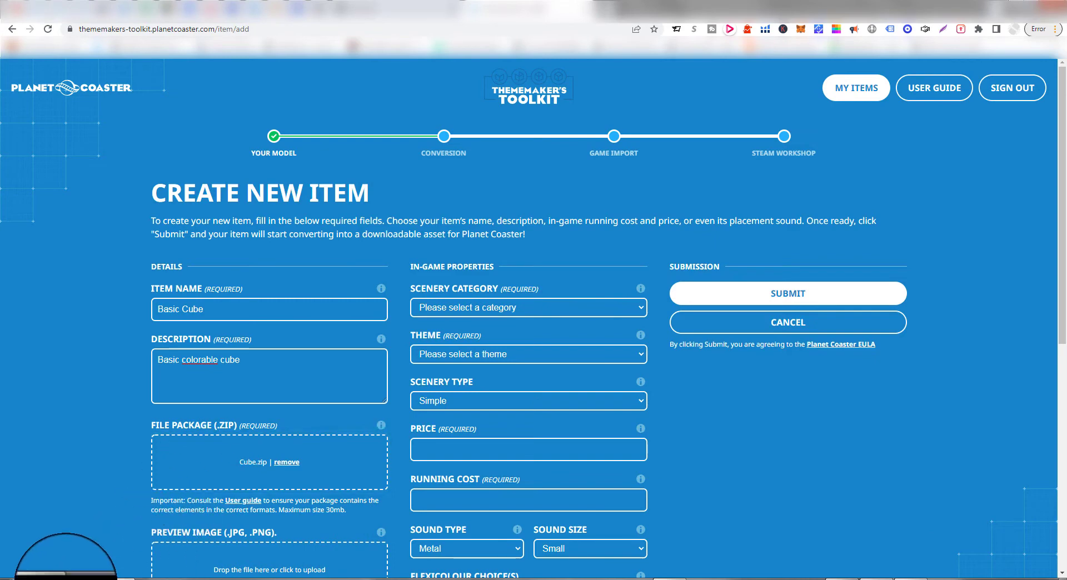
{"action": "left_click", "coordinate": [72, 576]}
{"action": "left_click_drag", "start_coordinate": [622, 266], "coordinate": [200, 536]}
Set the scenery category to Misc under Props and the theme to Planet Coaster, and check the scenery type options
{"action": "scroll", "coordinate": [109, 409], "scroll_direction": "down", "scroll_amount": 2}
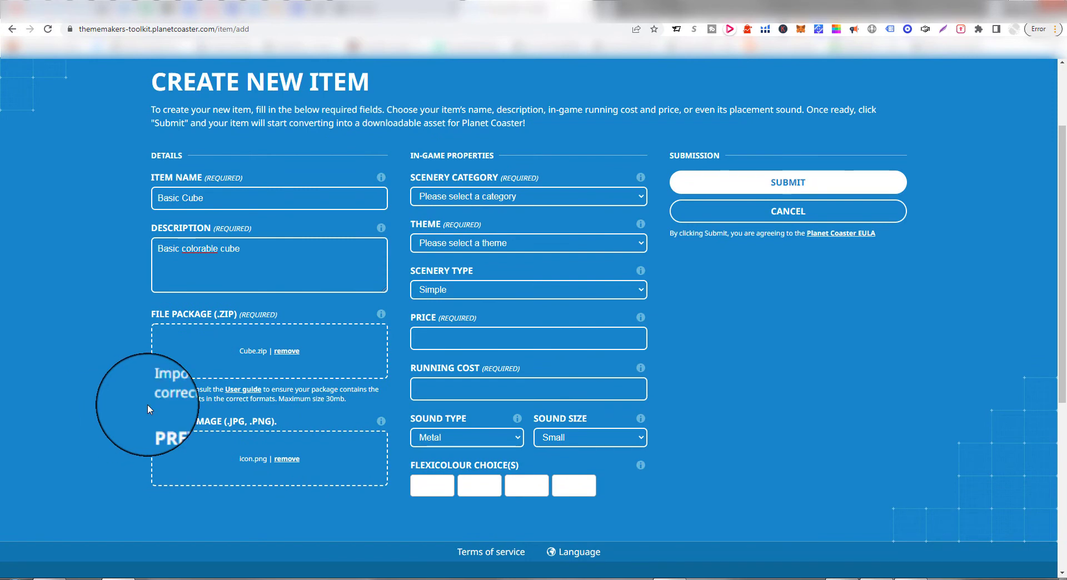
{"action": "left_click", "coordinate": [594, 196]}
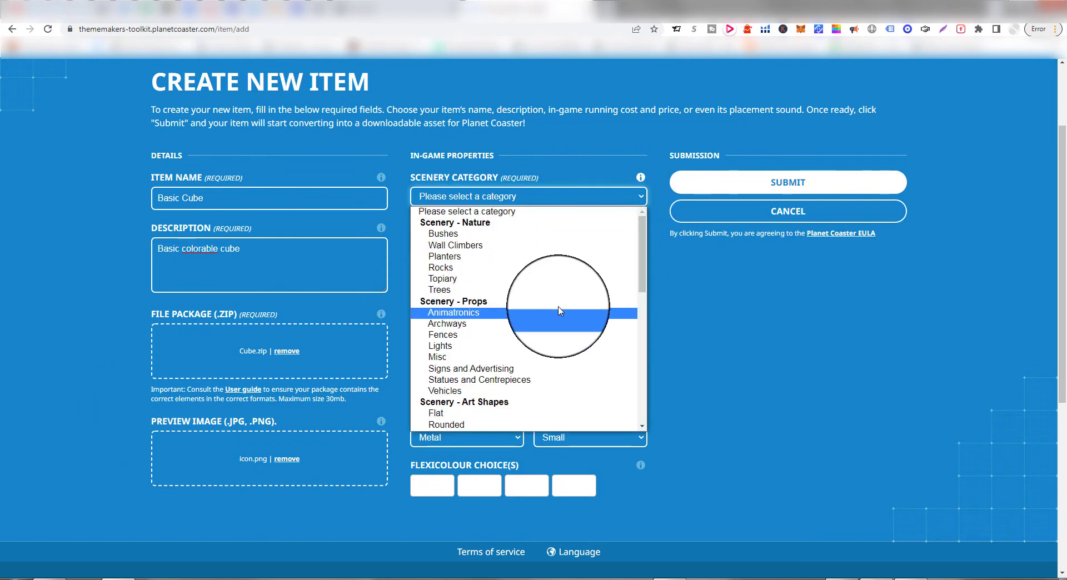
{"action": "left_click", "coordinate": [534, 357]}
{"action": "left_click", "coordinate": [555, 249]}
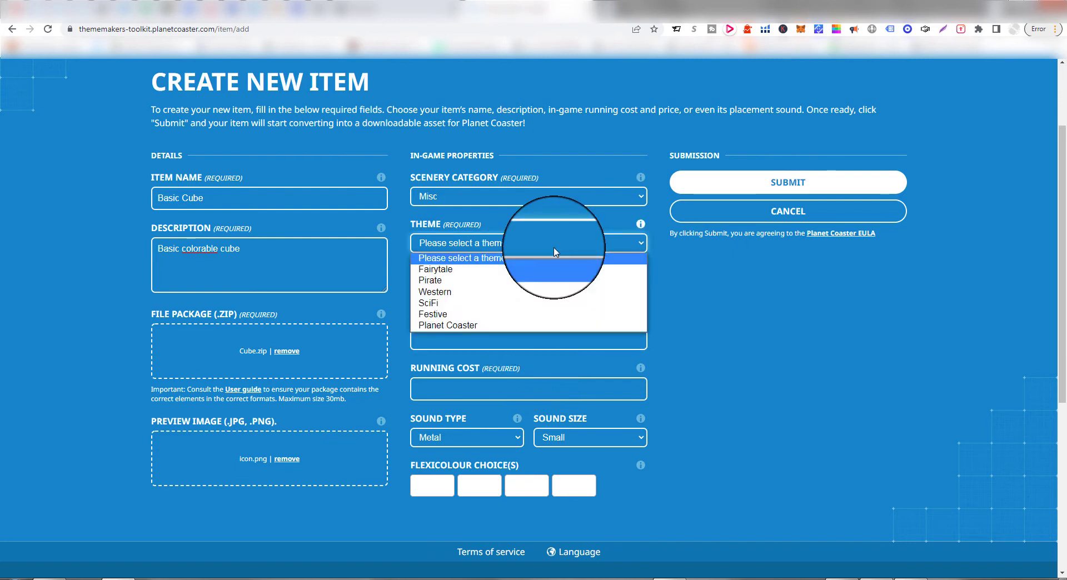
{"action": "left_click", "coordinate": [517, 326]}
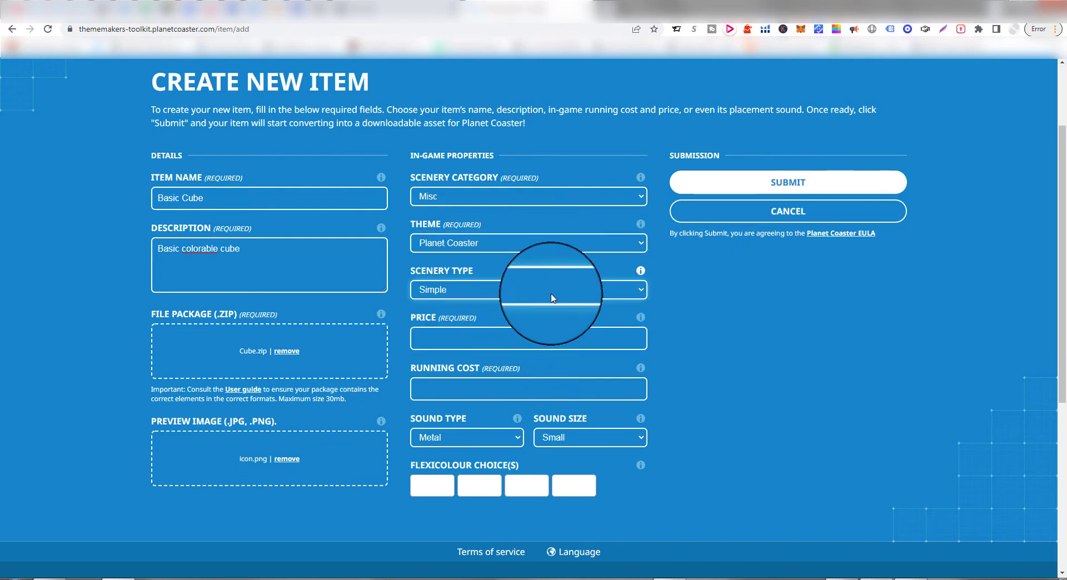
{"action": "left_click", "coordinate": [552, 291]}
{"action": "left_click", "coordinate": [683, 309]}
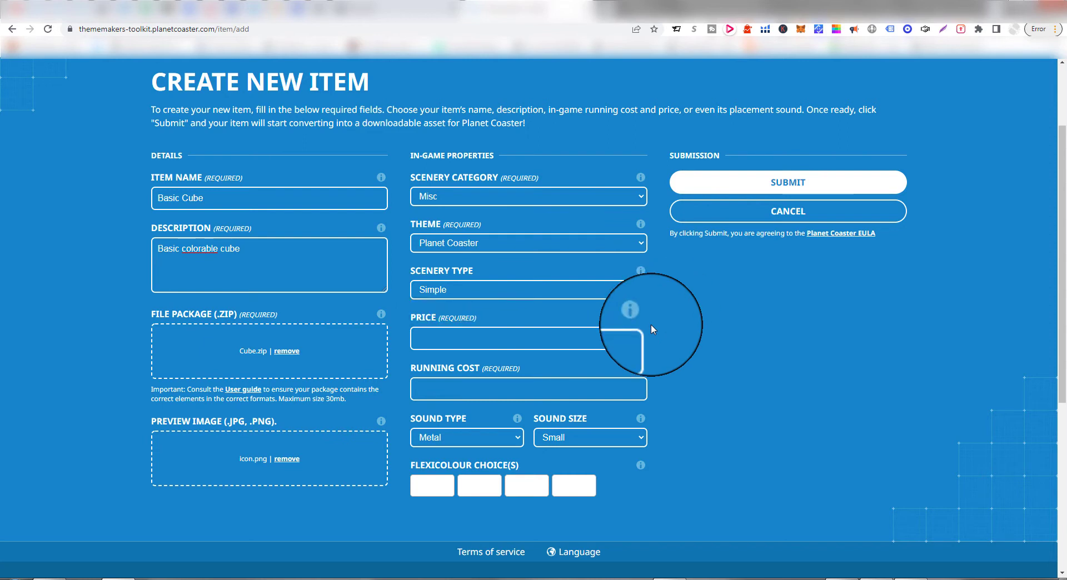
Set the item's price to 1 and its running cost to 0
{"action": "left_click", "coordinate": [605, 337]}
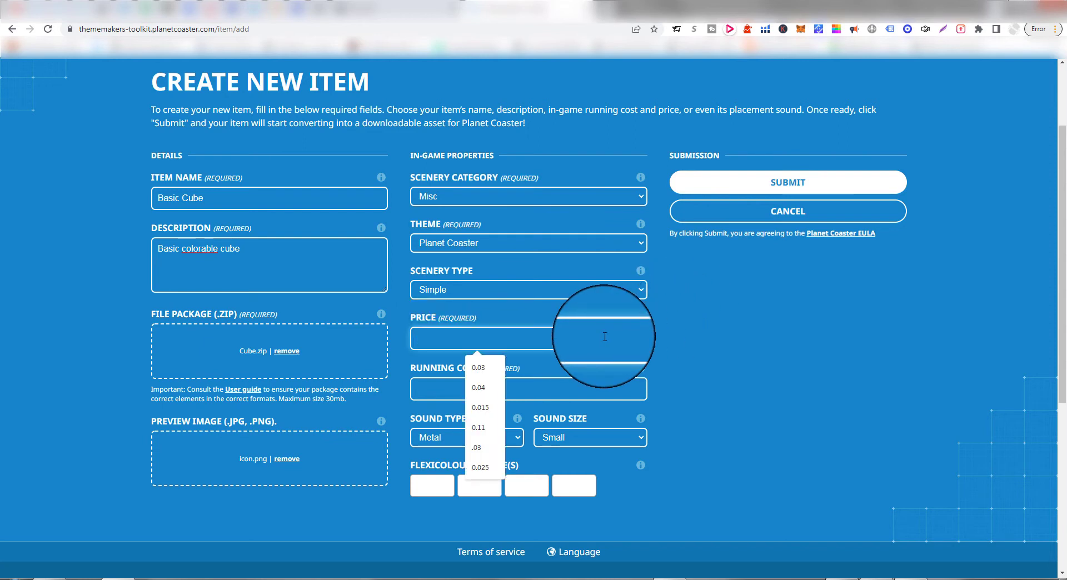
{"action": "type", "text": "0"}
{"action": "key", "text": "BackSpace"}
{"action": "type", "text": "1"}
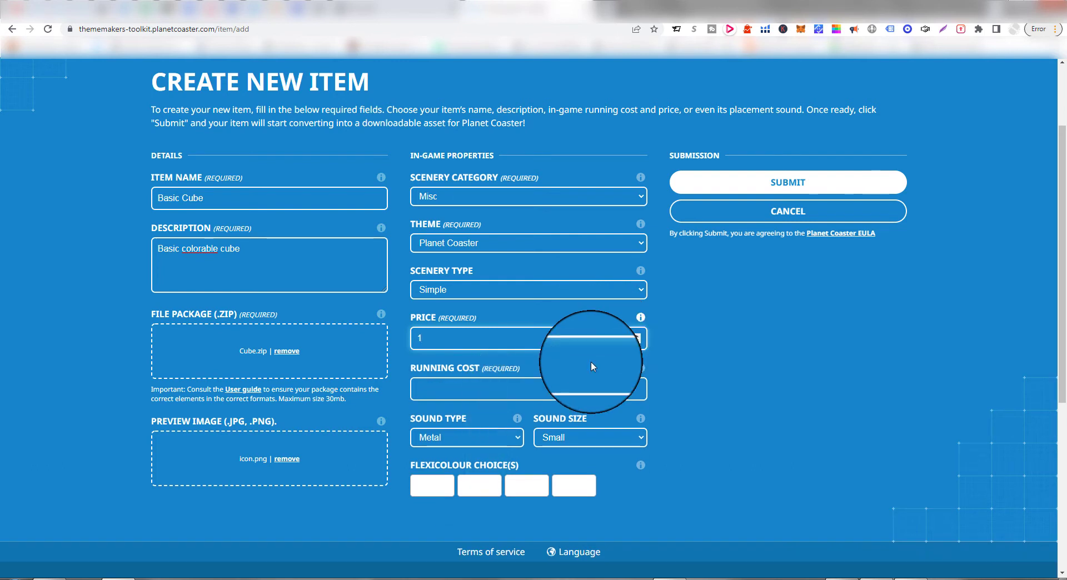
{"action": "left_click", "coordinate": [556, 390]}
{"action": "type", "text": "0"}
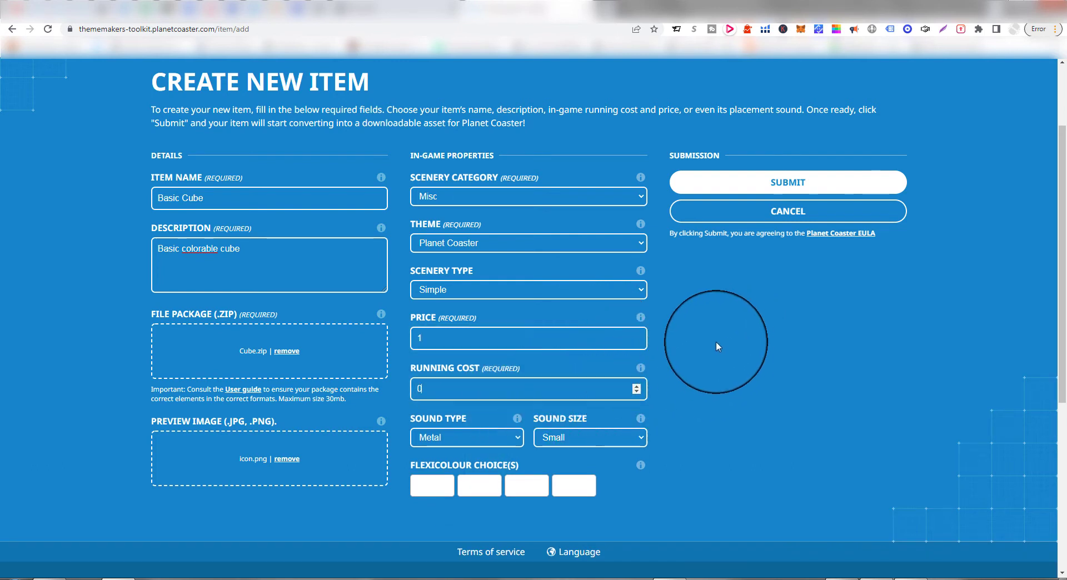
{"action": "left_click", "coordinate": [696, 348]}
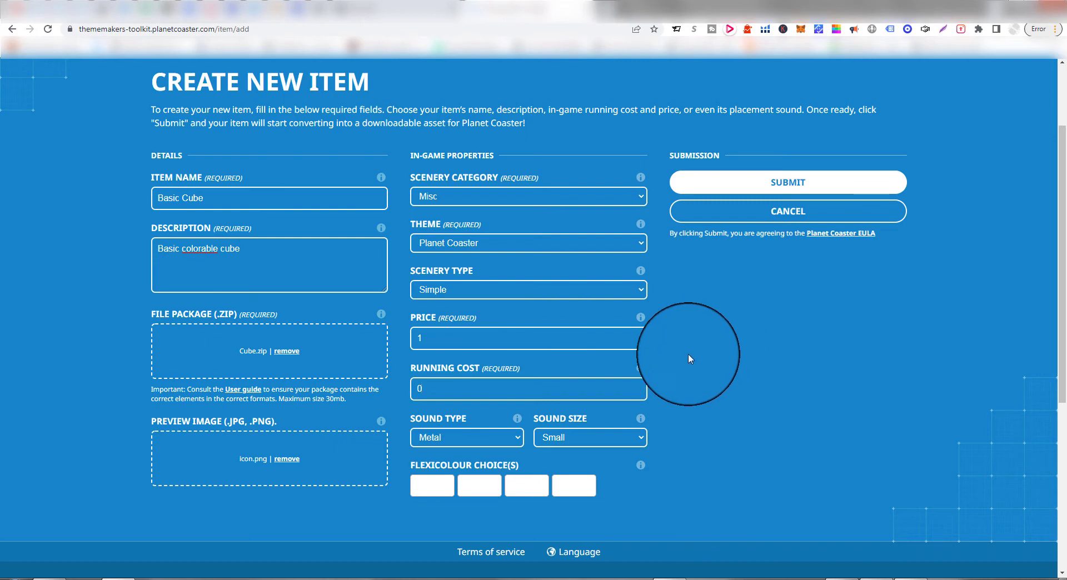
Set the item's first Flexicolour choice to the mid-grey preset 9B9B9B
{"action": "left_click", "coordinate": [429, 489]}
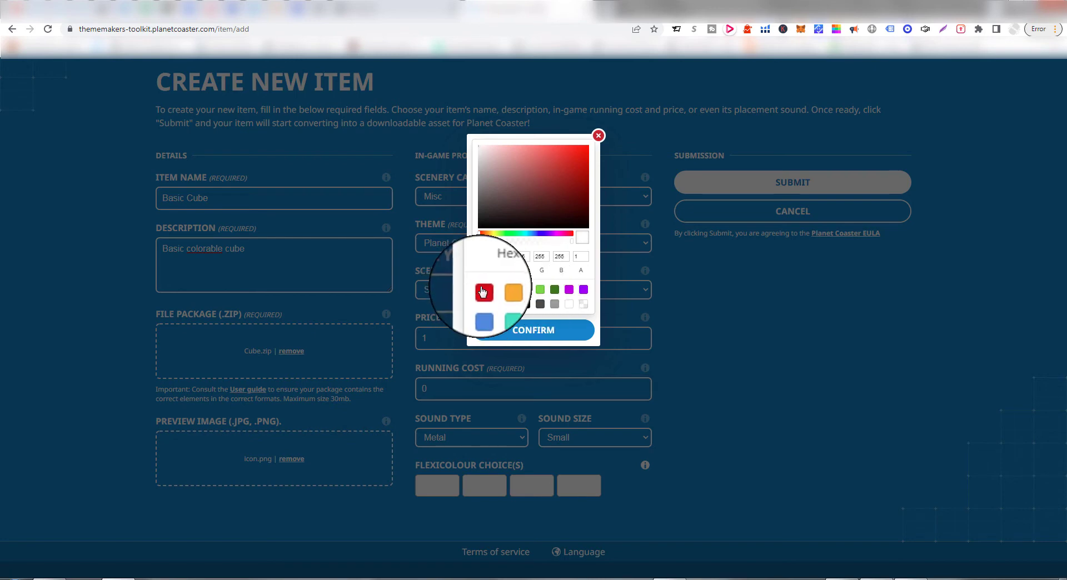
{"action": "left_click", "coordinate": [483, 291]}
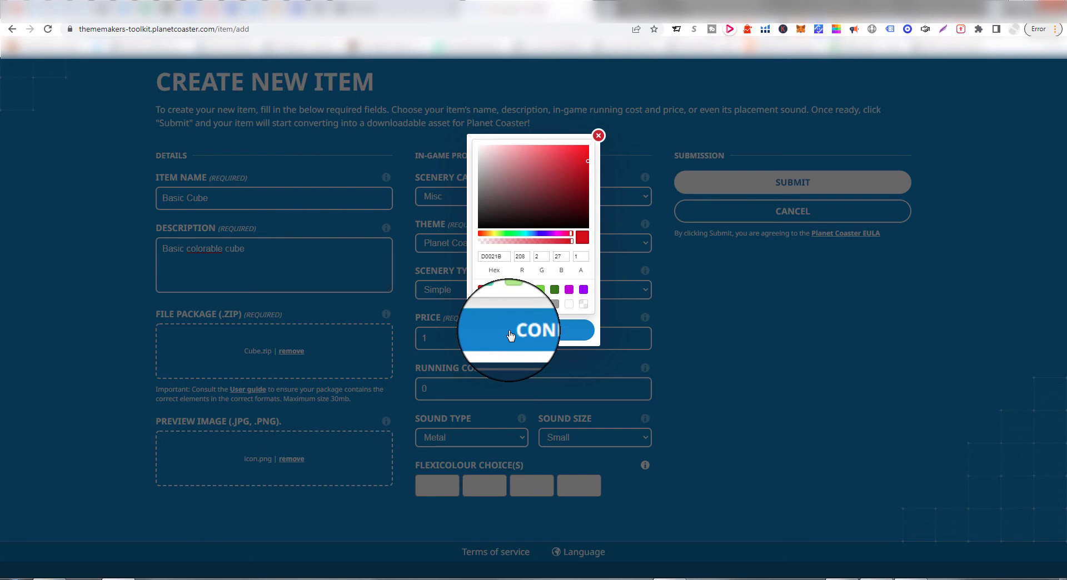
{"action": "left_click", "coordinate": [555, 304]}
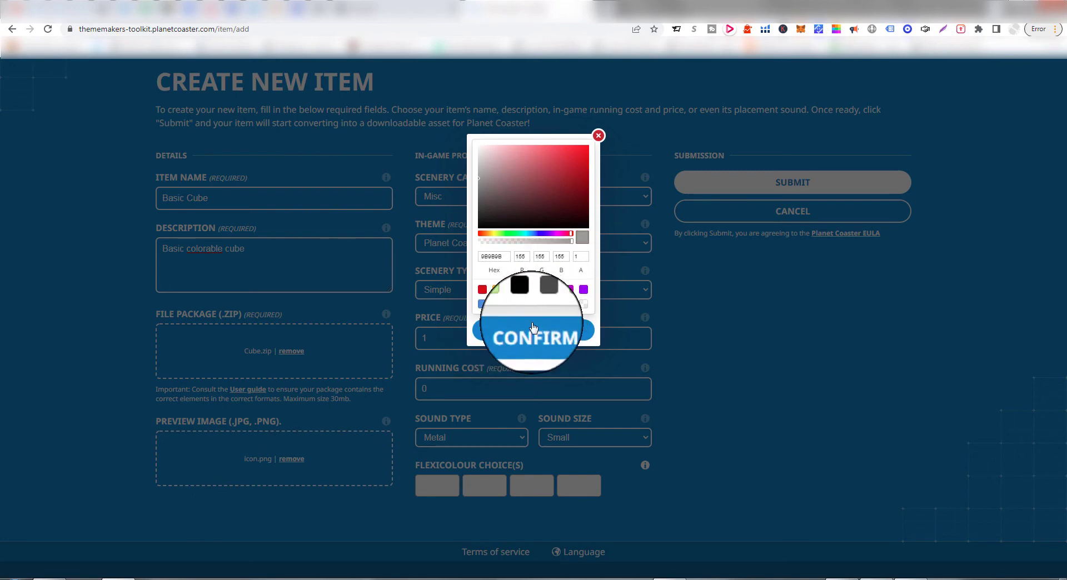
{"action": "left_click", "coordinate": [536, 329]}
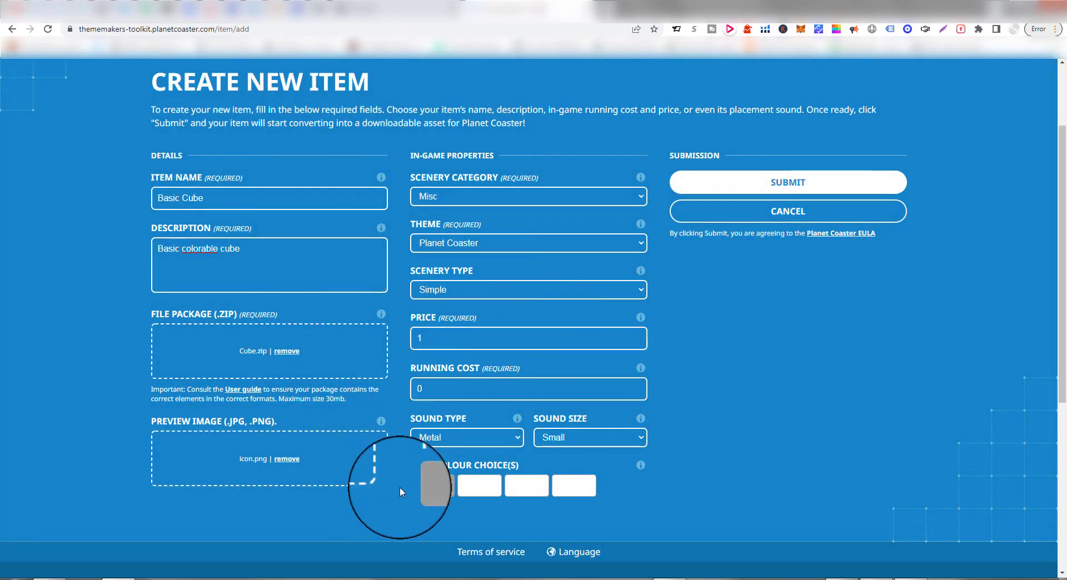
Review the completed Basic Cube form and submit the item for conversion
{"action": "scroll", "coordinate": [676, 329], "scroll_direction": "up", "scroll_amount": 2}
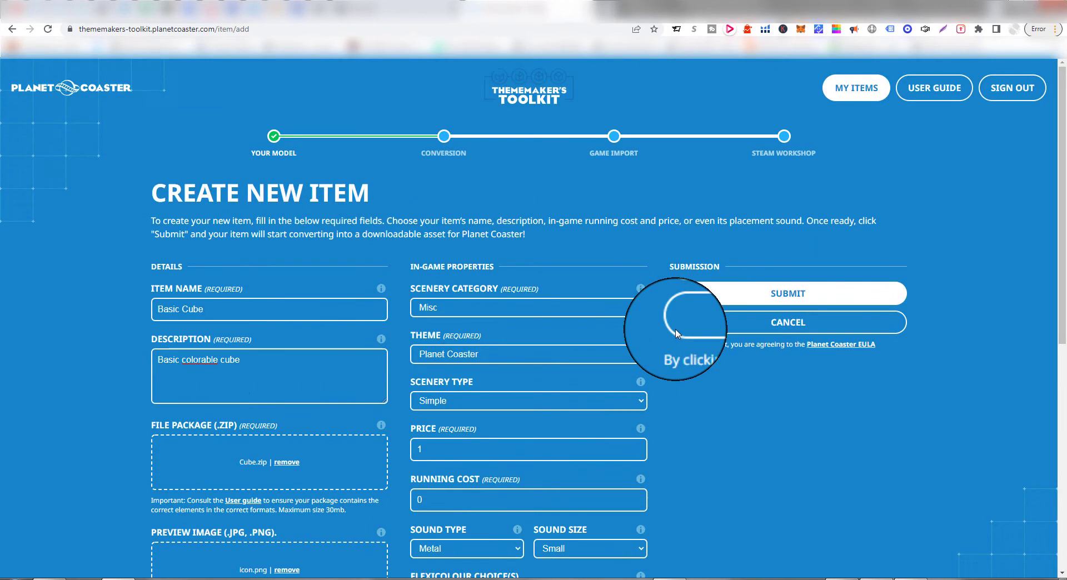
{"action": "scroll", "coordinate": [675, 328], "scroll_direction": "down", "scroll_amount": 1}
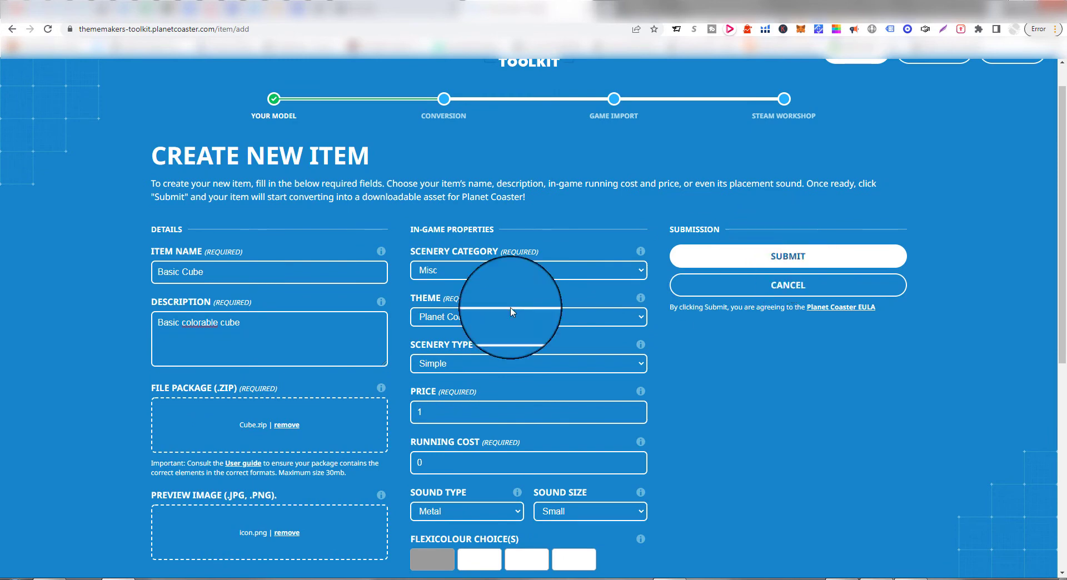
{"action": "scroll", "coordinate": [179, 345], "scroll_direction": "down", "scroll_amount": 1}
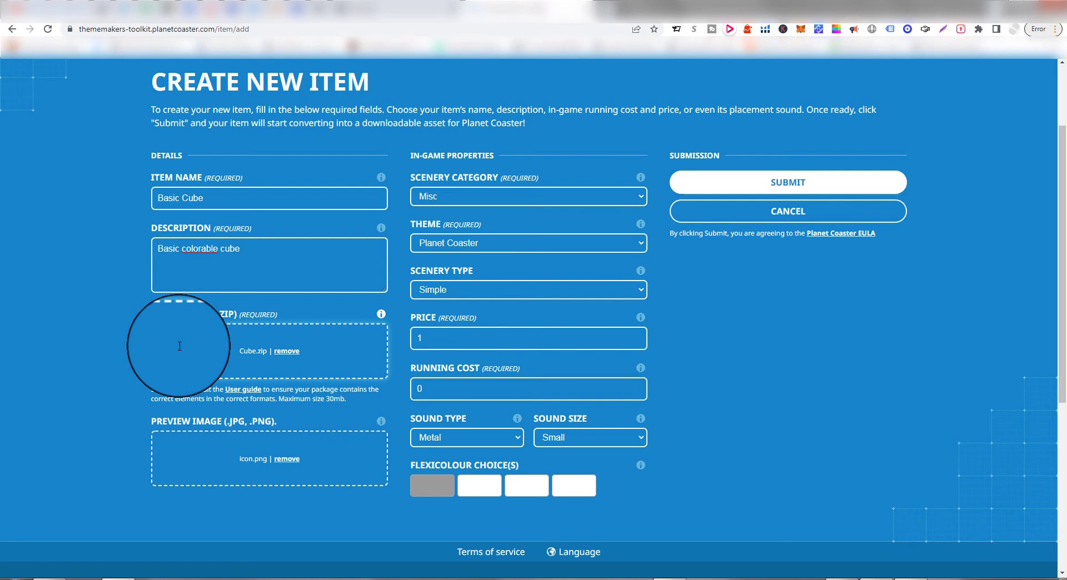
{"action": "left_click", "coordinate": [753, 183]}
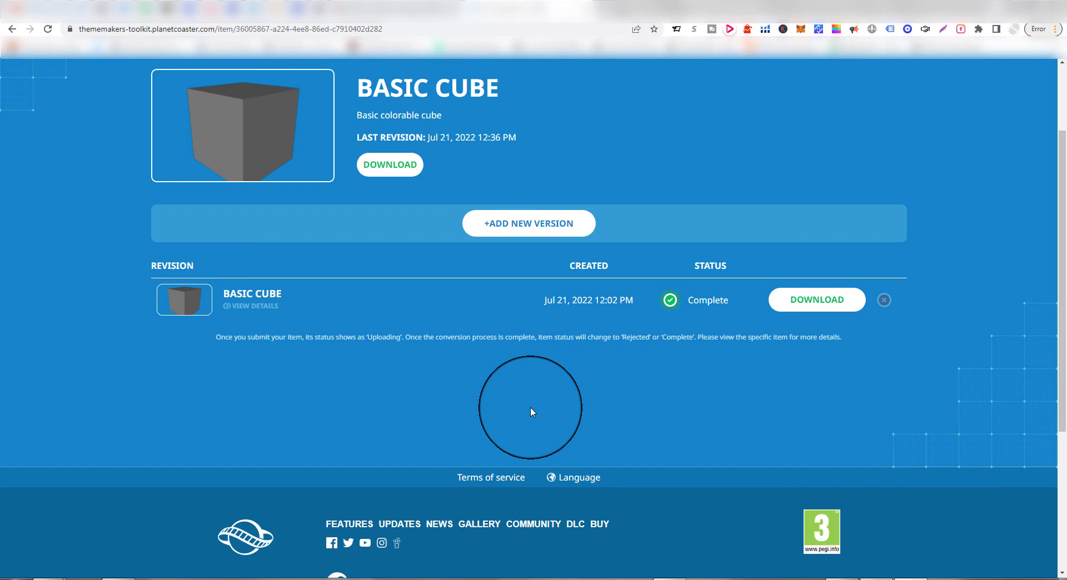
Download the converted Basic_Cube.pcugc and copy it into the TMT folder under Documents, Frontier Developments, Planet Coaster
{"action": "left_click", "coordinate": [821, 304]}
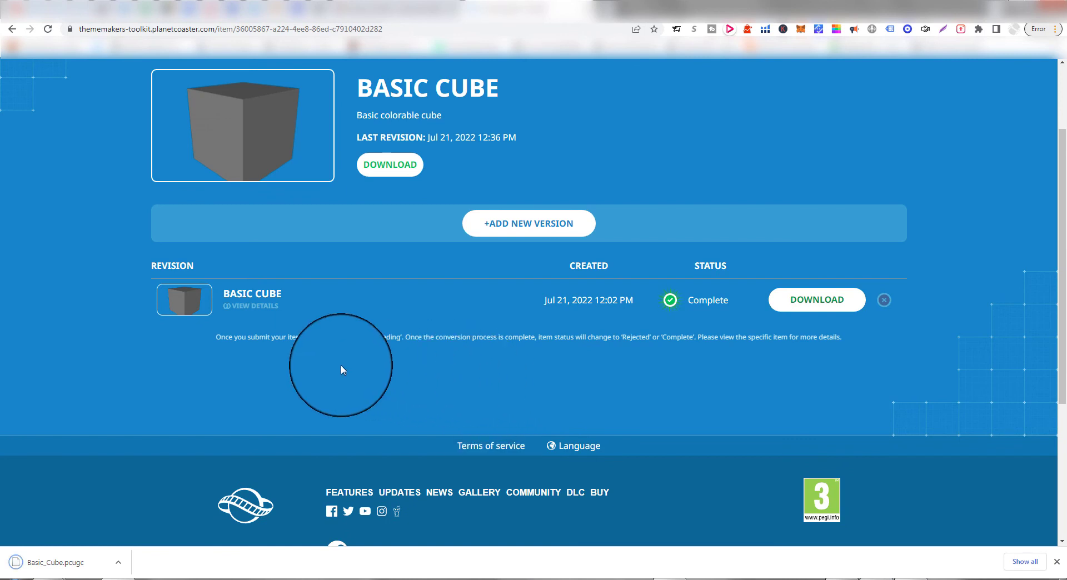
{"action": "left_click", "coordinate": [63, 564]}
{"action": "left_click_drag", "start_coordinate": [62, 563], "coordinate": [690, 383]}
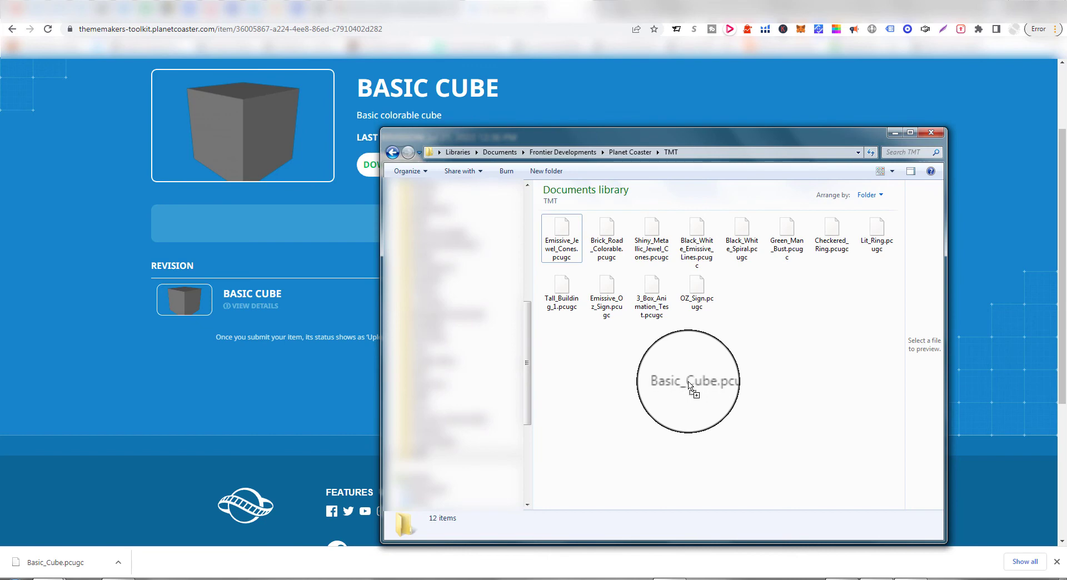
{"action": "left_click_drag", "start_coordinate": [689, 384], "coordinate": [778, 337]}
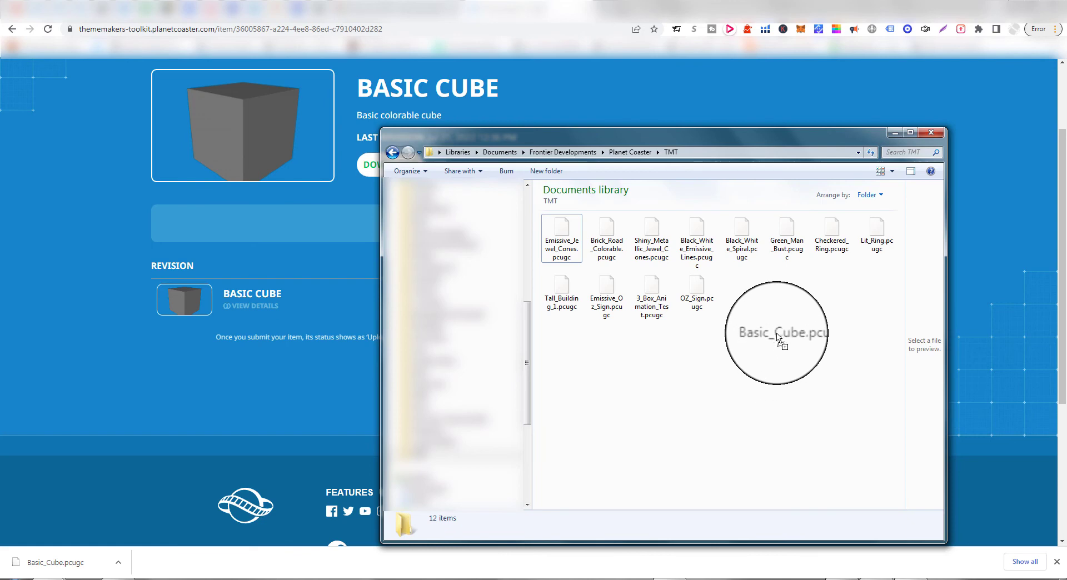
{"action": "left_click_drag", "start_coordinate": [778, 336], "coordinate": [778, 309]}
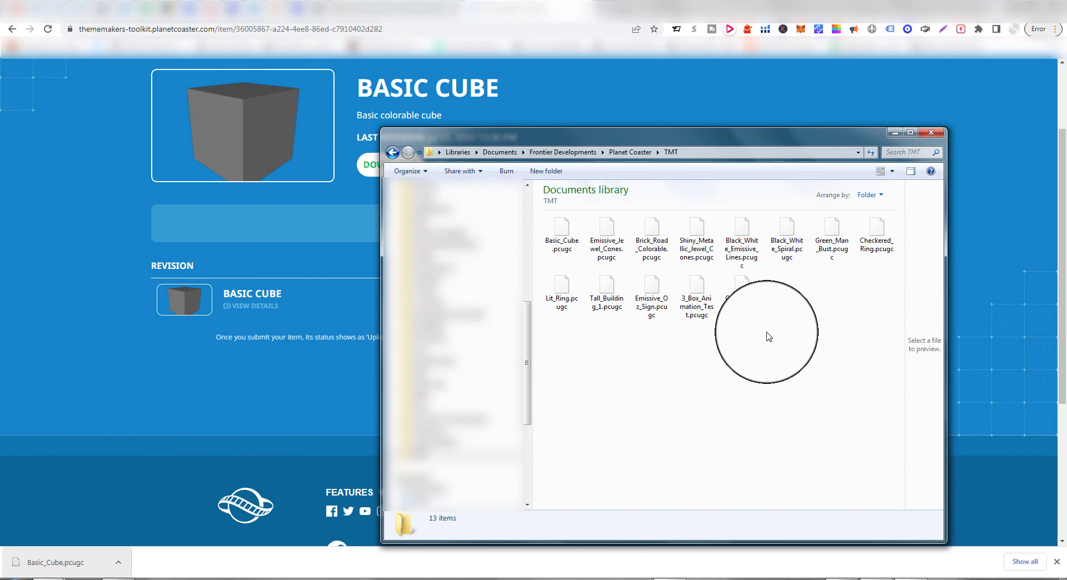
{"action": "left_click", "coordinate": [559, 229]}
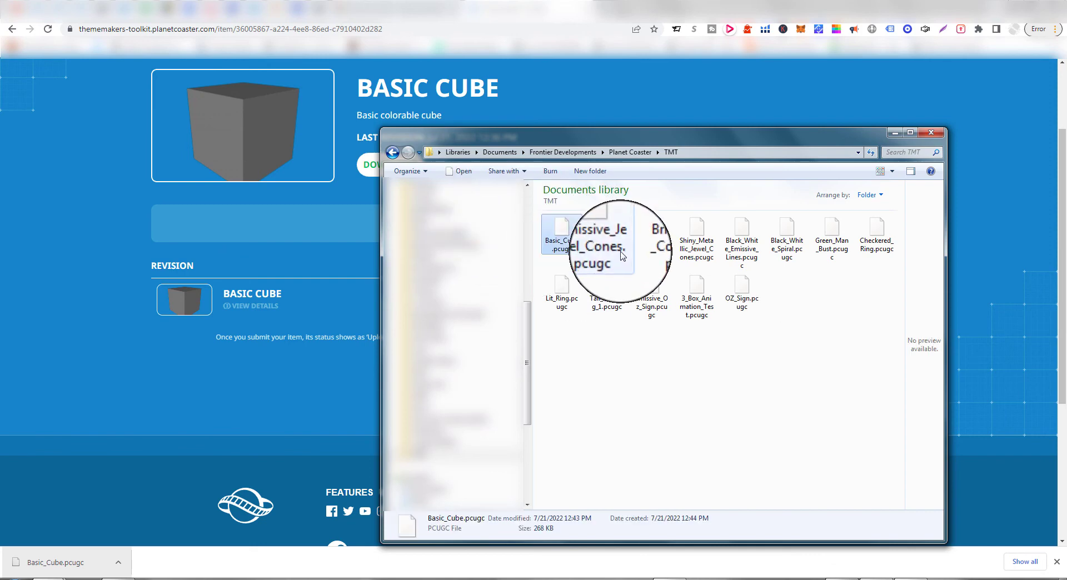
{"action": "left_click", "coordinate": [896, 136]}
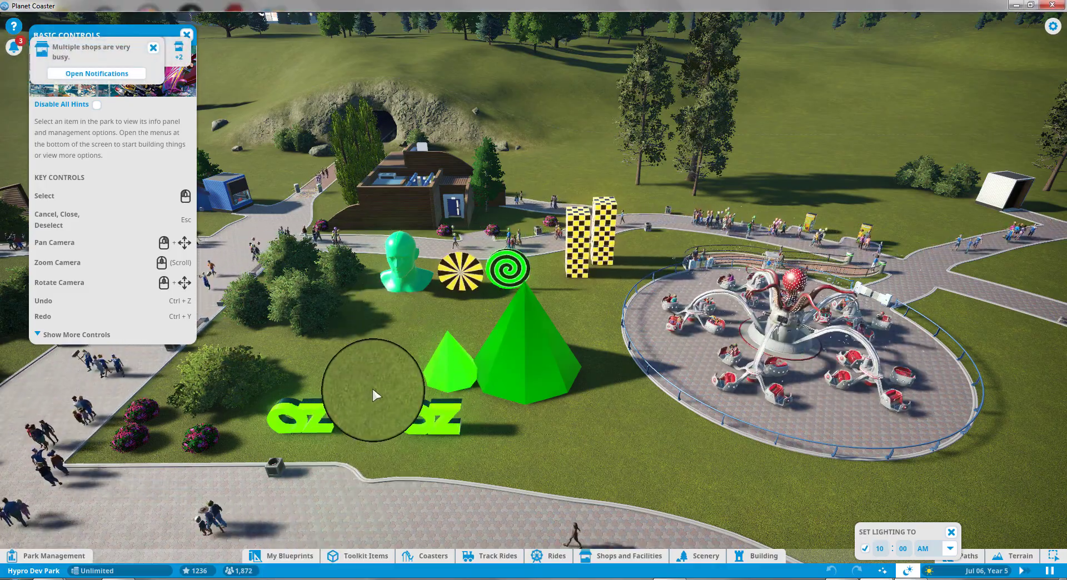
In Planet Coaster, place the Basic Cube toolkit item on the grass in front of the green head bust
{"action": "scroll", "coordinate": [372, 386], "scroll_direction": "up", "scroll_amount": 5}
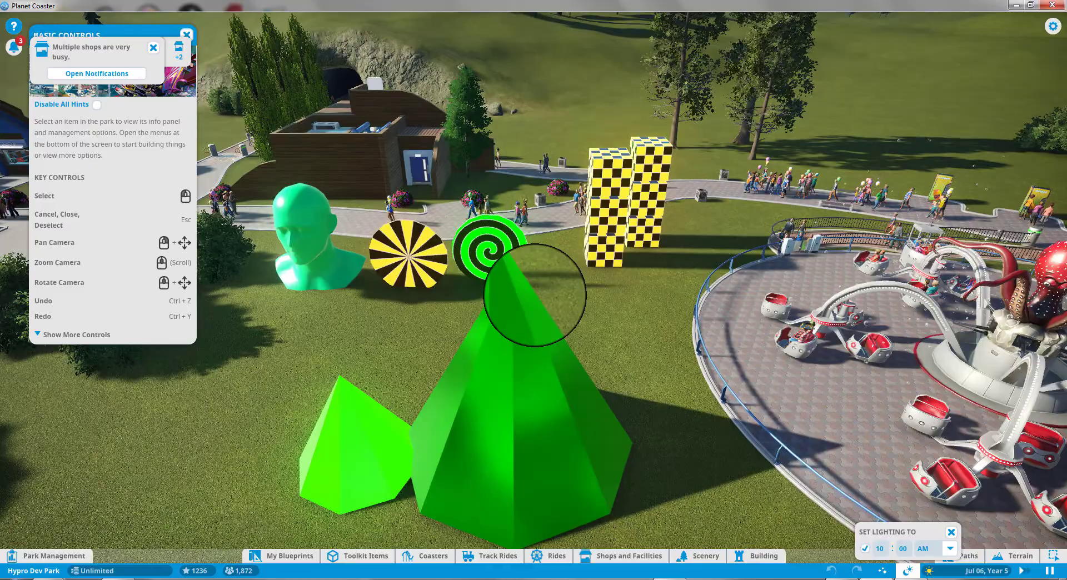
{"action": "middle_click_drag", "start_coordinate": [535, 296], "coordinate": [529, 291]}
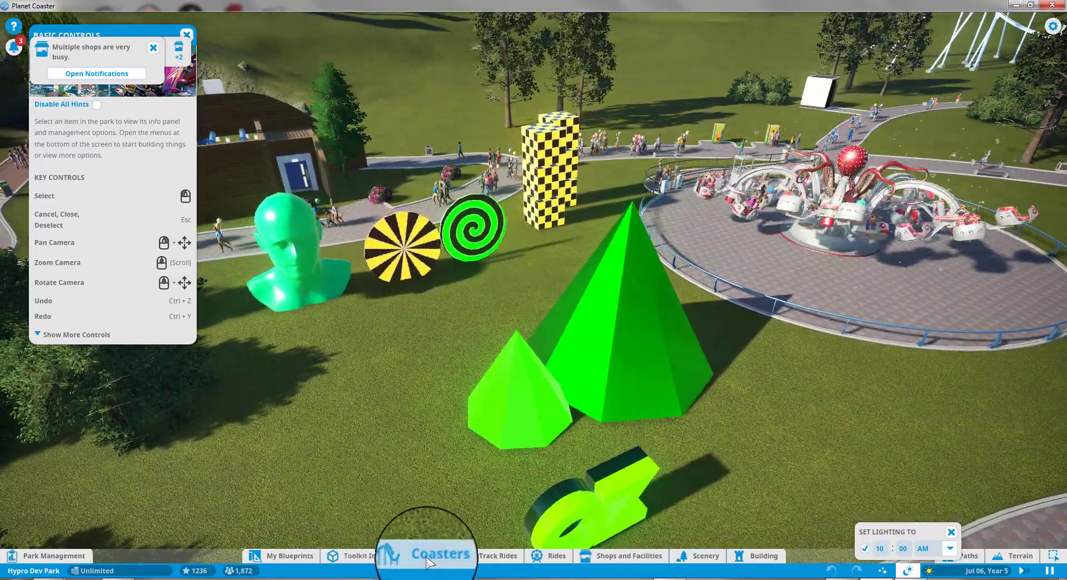
{"action": "left_click", "coordinate": [364, 557]}
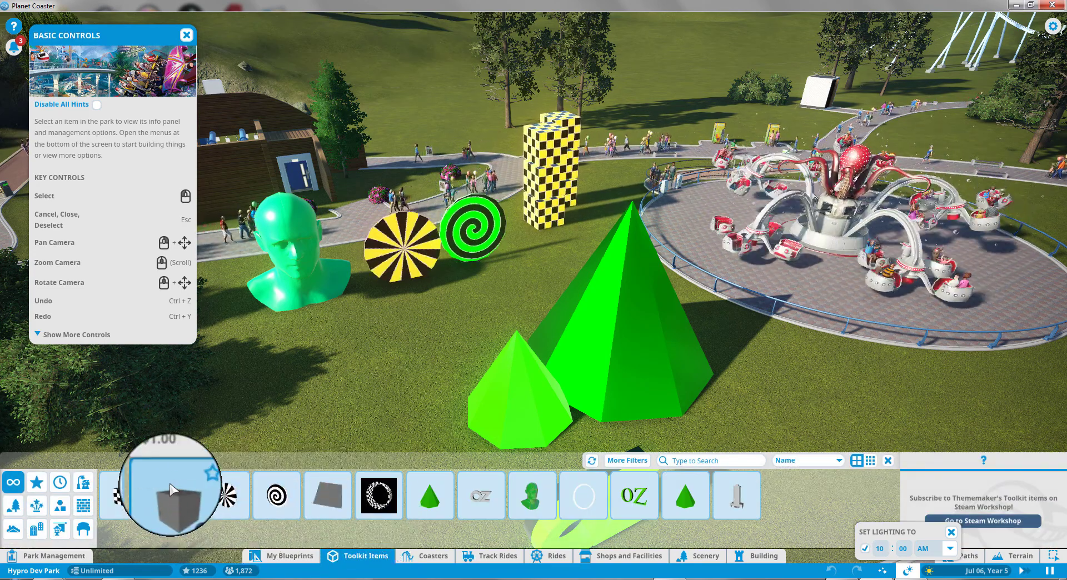
{"action": "left_click", "coordinate": [170, 486]}
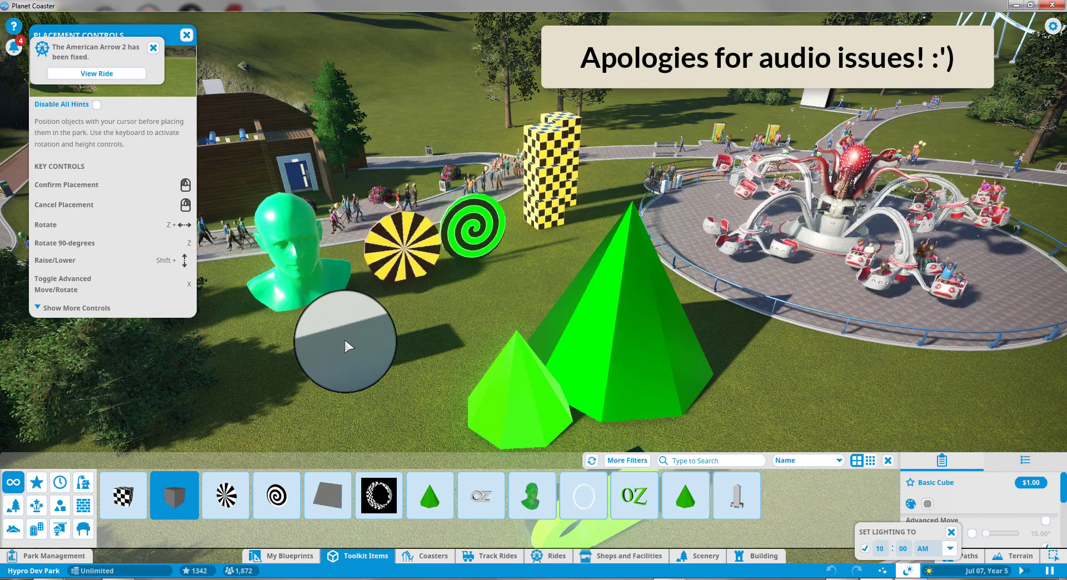
{"action": "left_click", "coordinate": [344, 338]}
{"action": "right_click", "coordinate": [256, 385]}
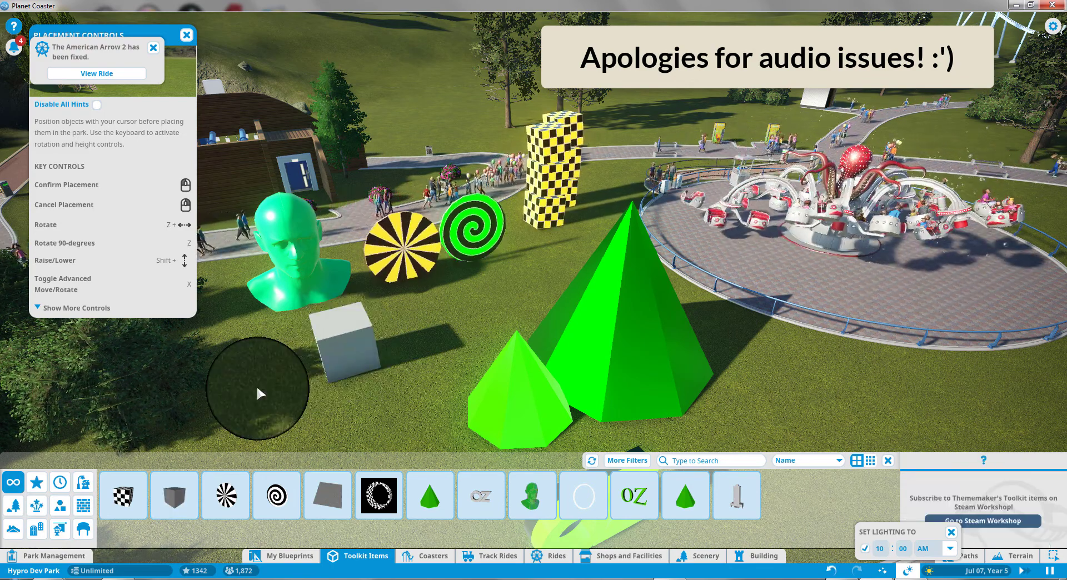
Try several preset colours on the placed cube and recolour it pale yellow, E6D966
{"action": "scroll", "coordinate": [257, 388], "scroll_direction": "up", "scroll_amount": 3}
{"action": "right_click_drag", "start_coordinate": [318, 384], "coordinate": [537, 293]}
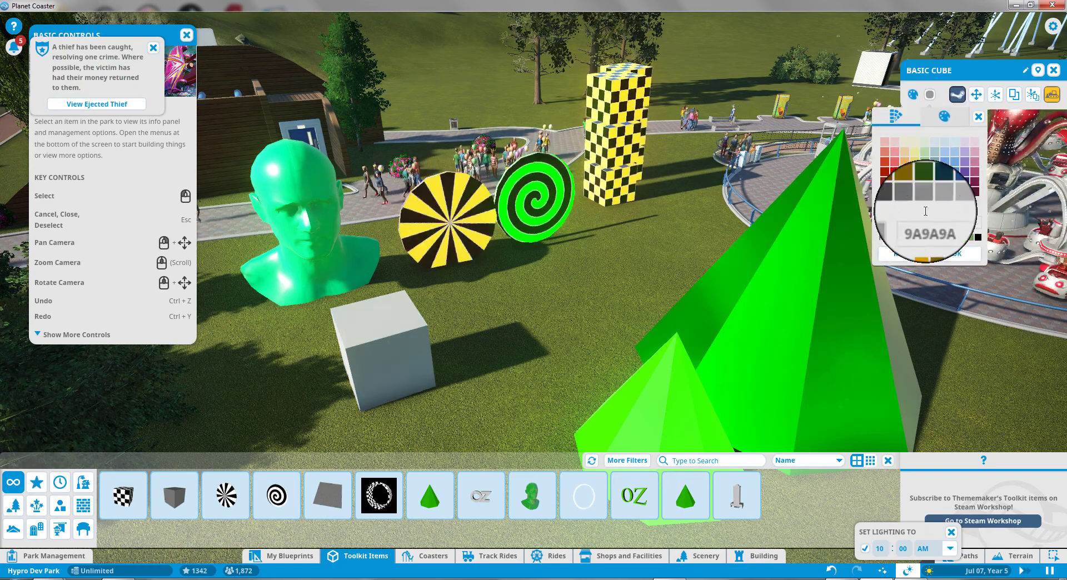
{"action": "left_click", "coordinate": [915, 174]}
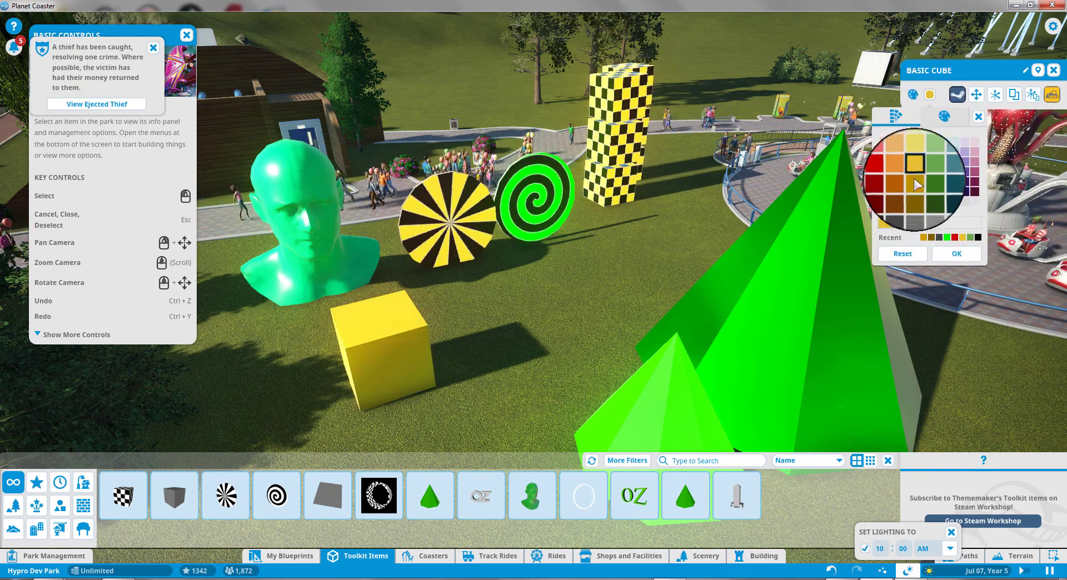
{"action": "left_click", "coordinate": [927, 196]}
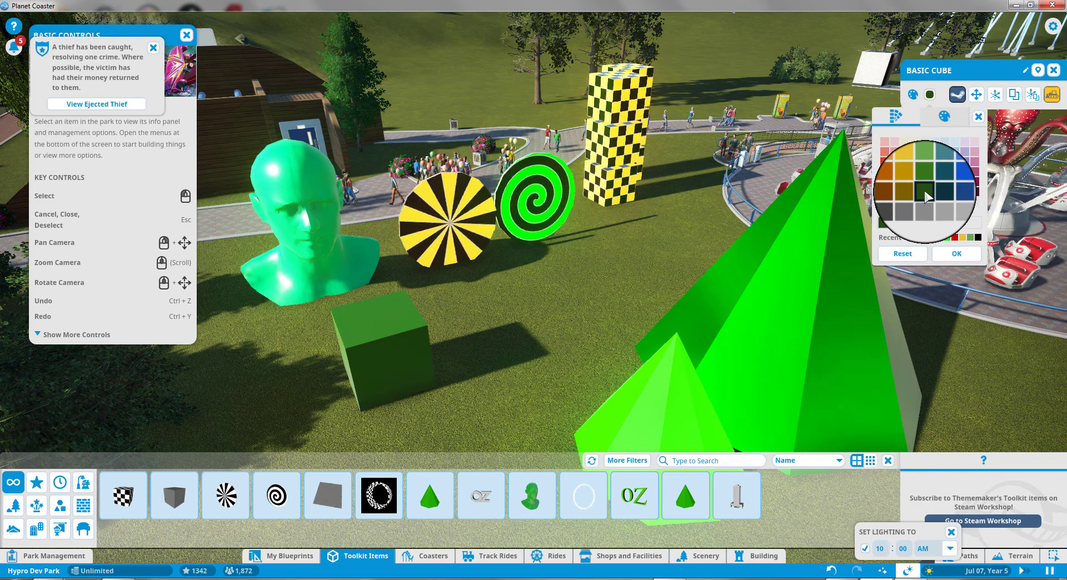
{"action": "left_click", "coordinate": [907, 162]}
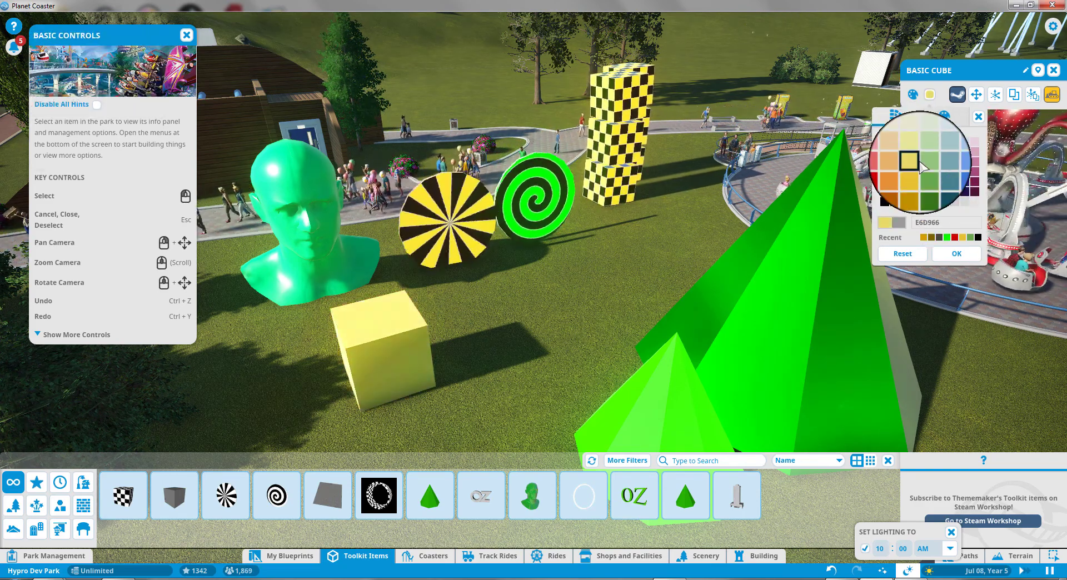
{"action": "left_click", "coordinate": [512, 371]}
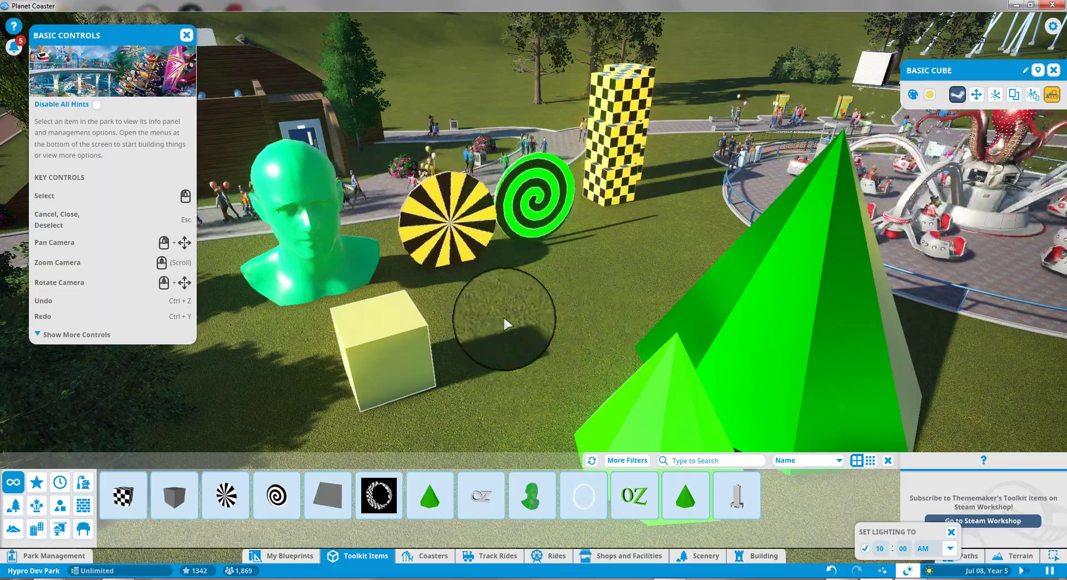
Examine the recoloured cube in the park from several angles and distances
{"action": "right_click_drag", "start_coordinate": [507, 323], "coordinate": [539, 293]}
{"action": "mouse_move", "coordinate": [538, 293]}
{"action": "middle_mouse_down"}
{"action": "mouse_move", "coordinate": [558, 293]}
{"action": "mouse_move", "coordinate": [547, 295]}
{"action": "middle_mouse_up"}
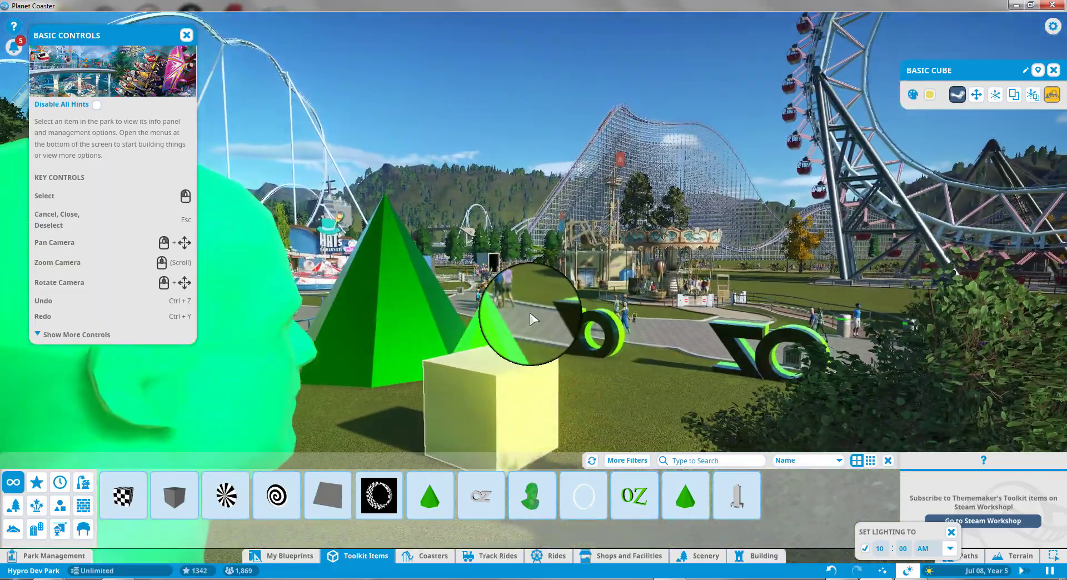
{"action": "right_click_drag", "start_coordinate": [530, 320], "coordinate": [525, 429]}
{"action": "scroll", "coordinate": [526, 434], "scroll_direction": "up", "scroll_amount": 3}
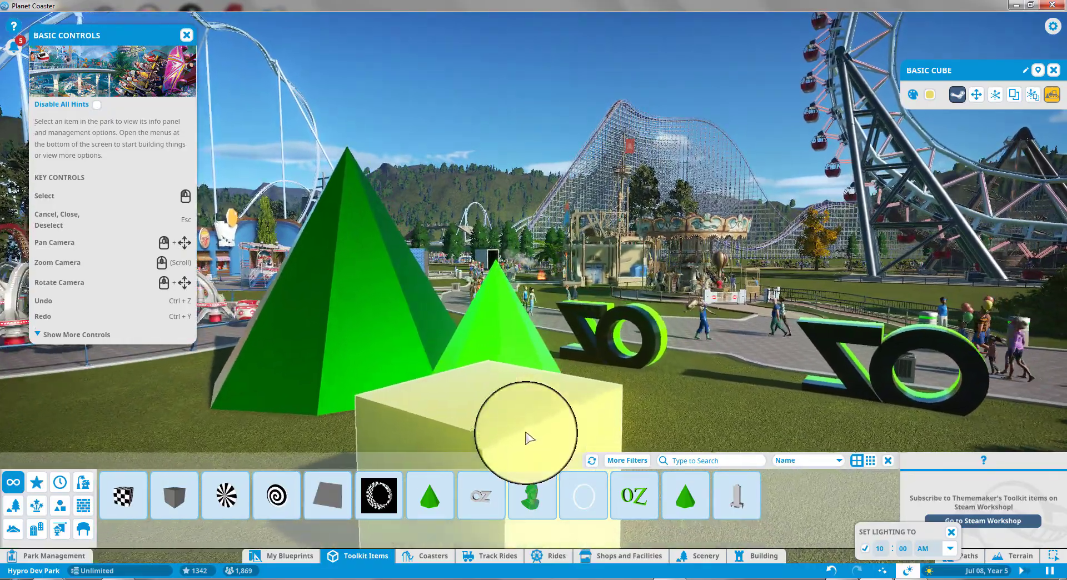
{"action": "scroll", "coordinate": [526, 433], "scroll_direction": "down", "scroll_amount": 4}
{"action": "mouse_move", "coordinate": [525, 298]}
{"action": "middle_mouse_down"}
{"action": "mouse_move", "coordinate": [517, 312]}
{"action": "mouse_move", "coordinate": [529, 295]}
{"action": "mouse_move", "coordinate": [535, 303]}
{"action": "middle_mouse_up"}
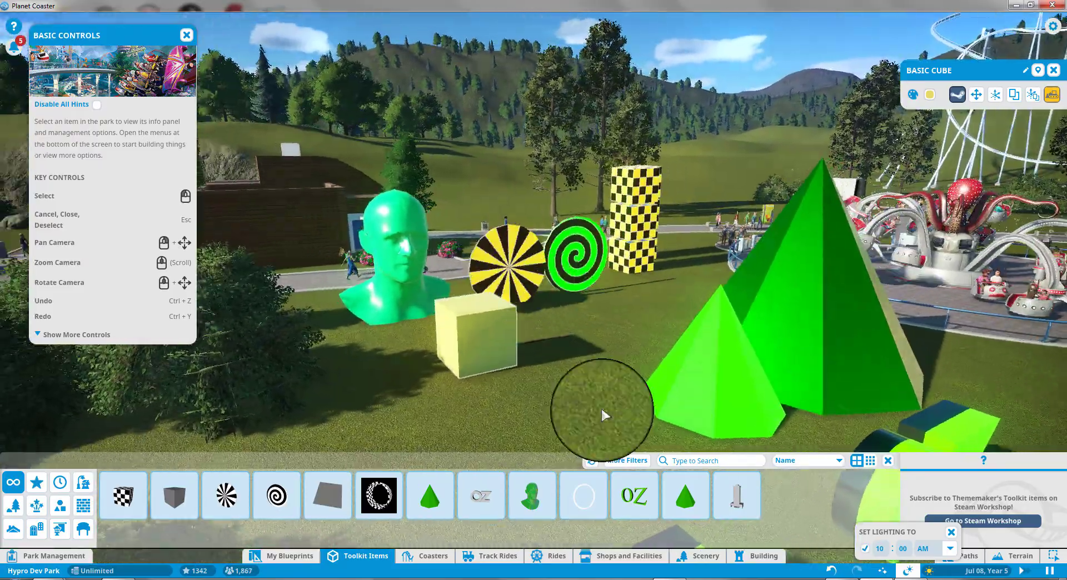
{"action": "scroll", "coordinate": [602, 410], "scroll_direction": "down", "scroll_amount": 4}
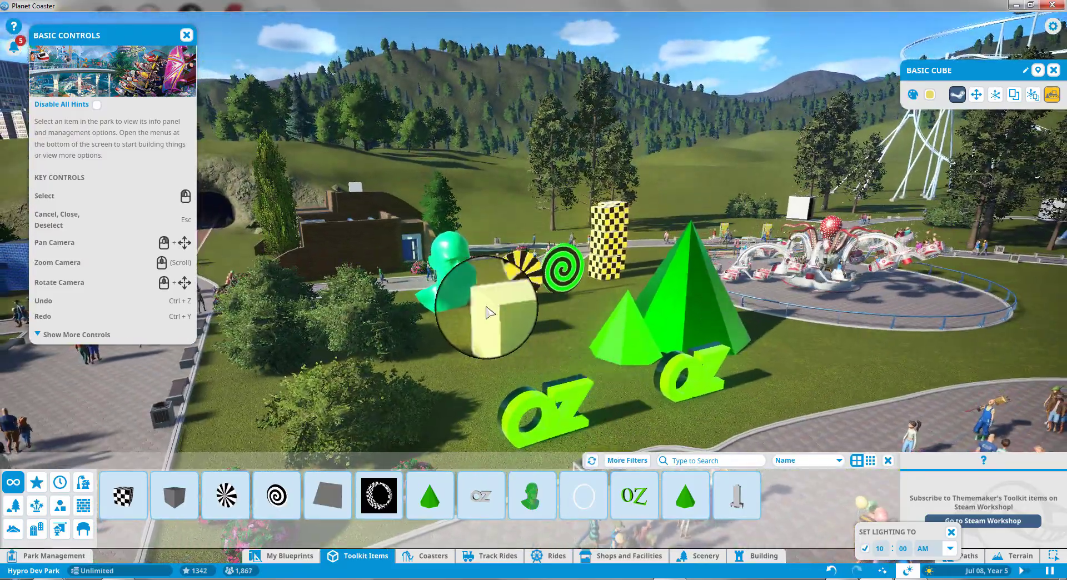